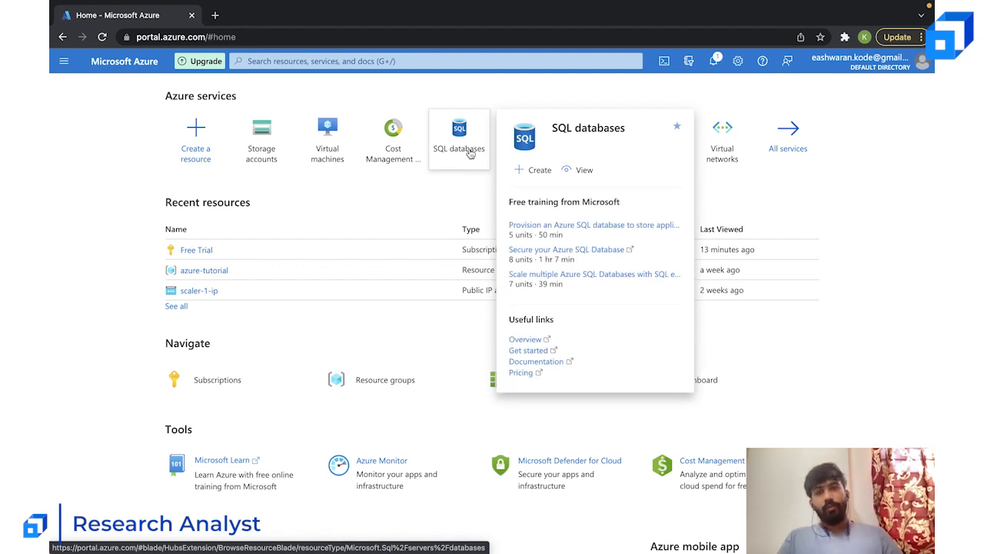
- Start creating a SQL database under the Free Trial subscription and assign it to the azure-tutorial resource group
left_click(471, 153)
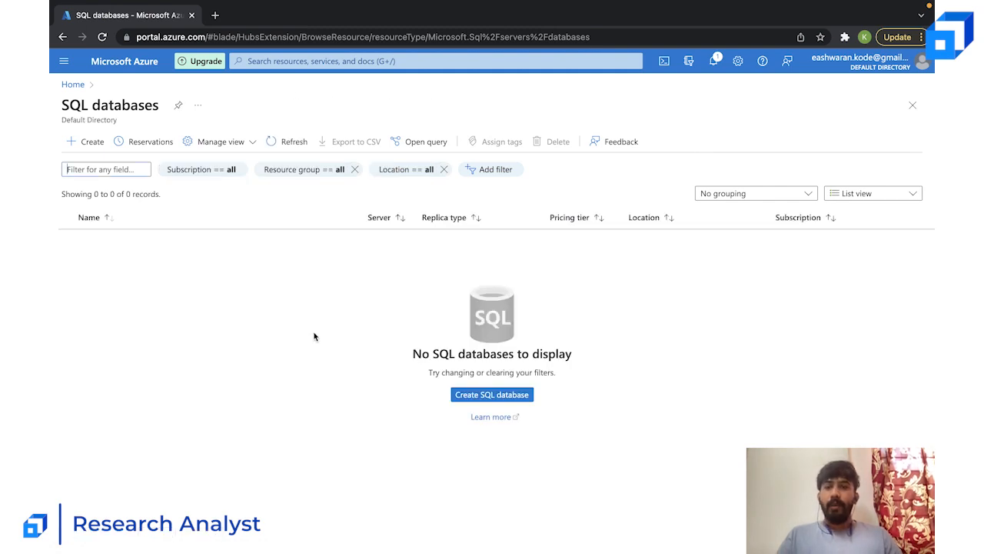
left_click(465, 398)
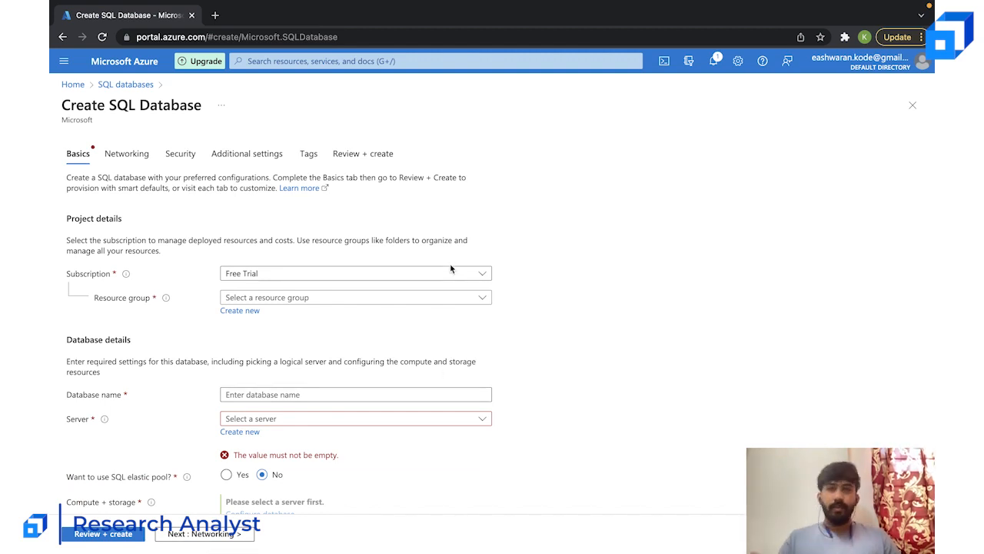
left_click(395, 278)
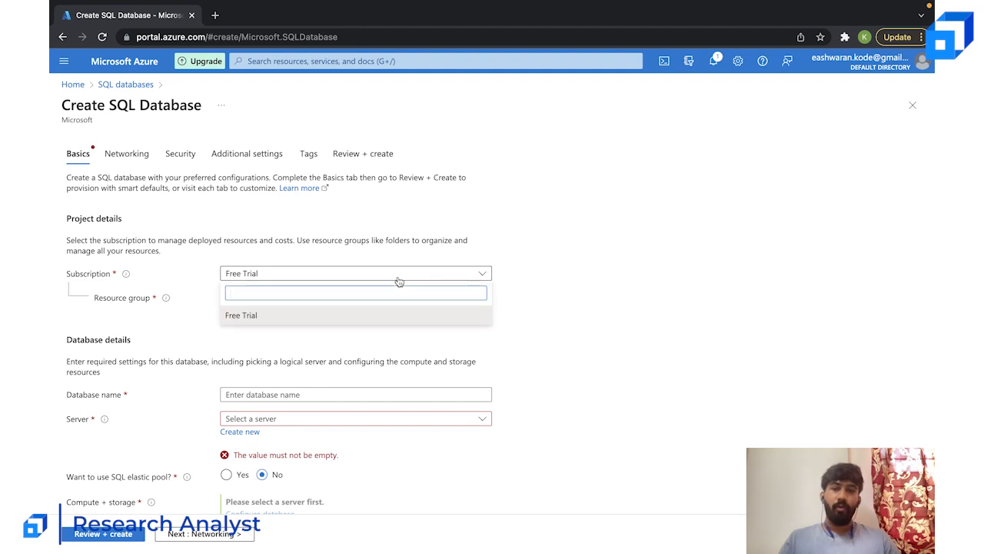
left_click(634, 241)
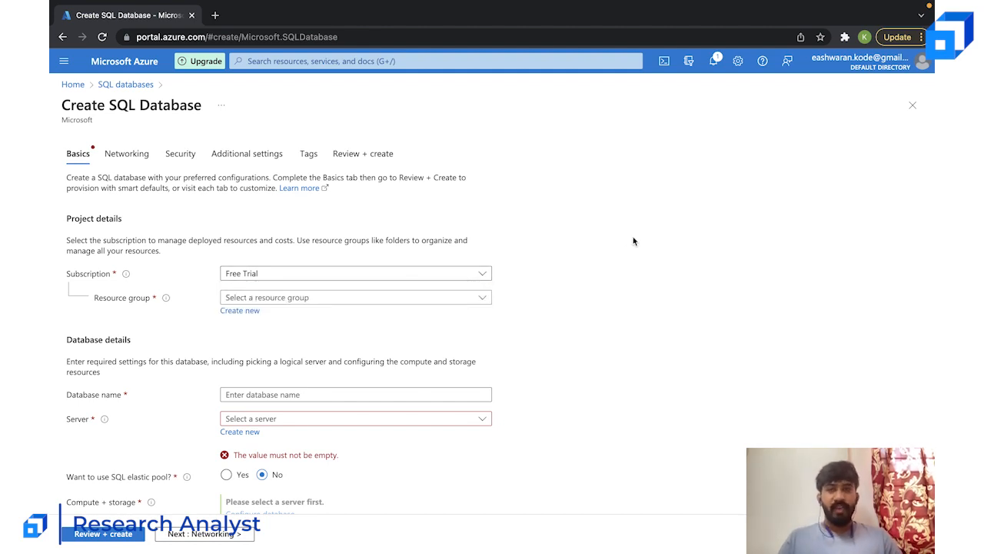
left_click(357, 300)
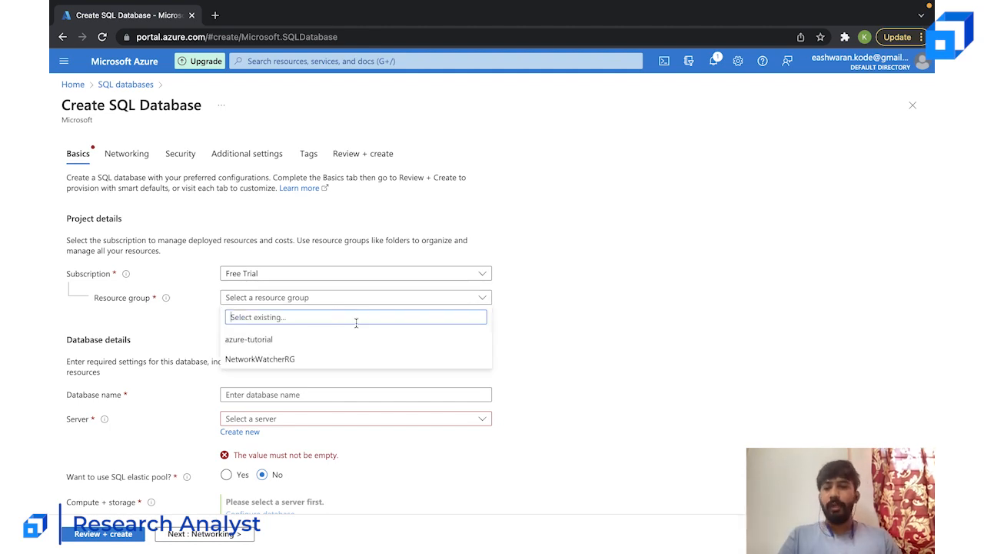
left_click(294, 339)
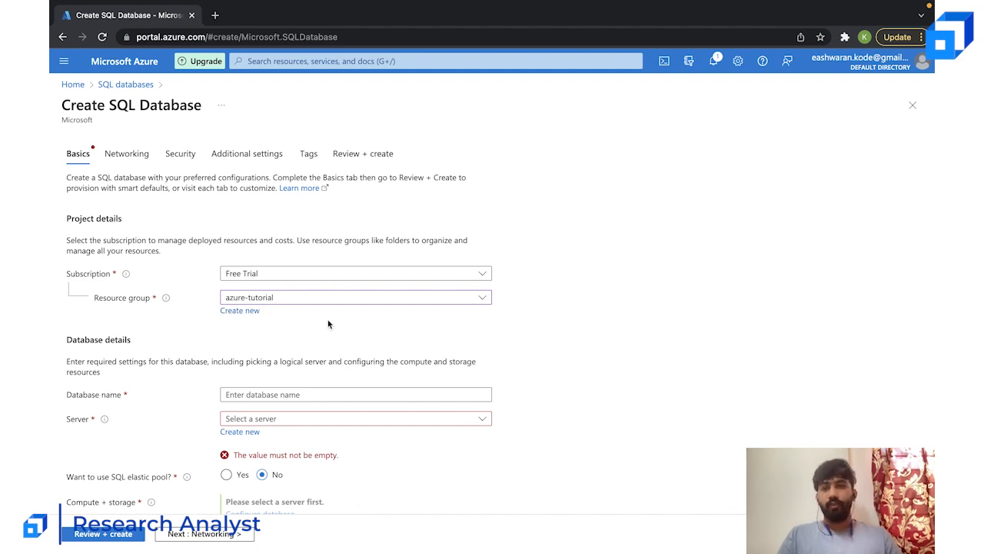
- Name the new database scaler-db1
scroll(481, 335, "down", 2)
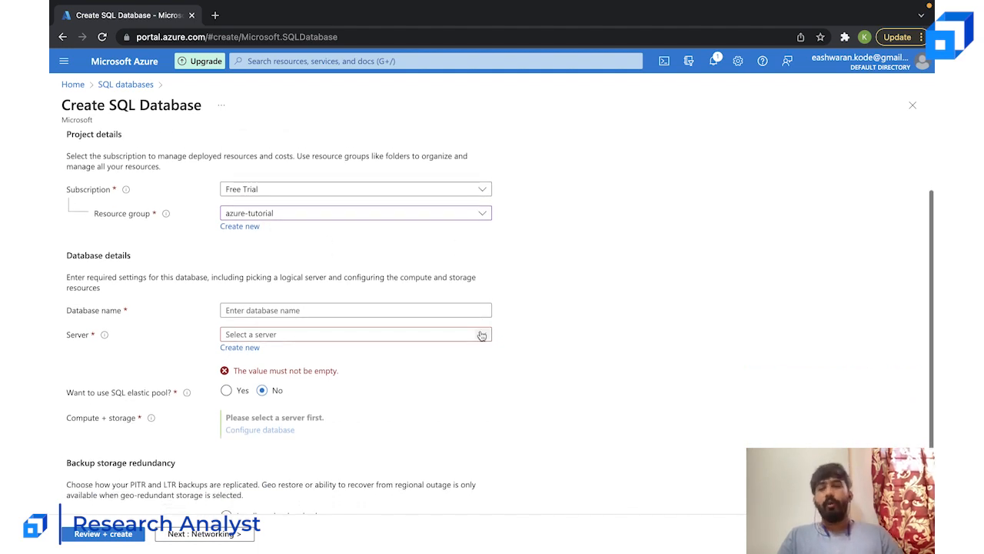
left_click(281, 306)
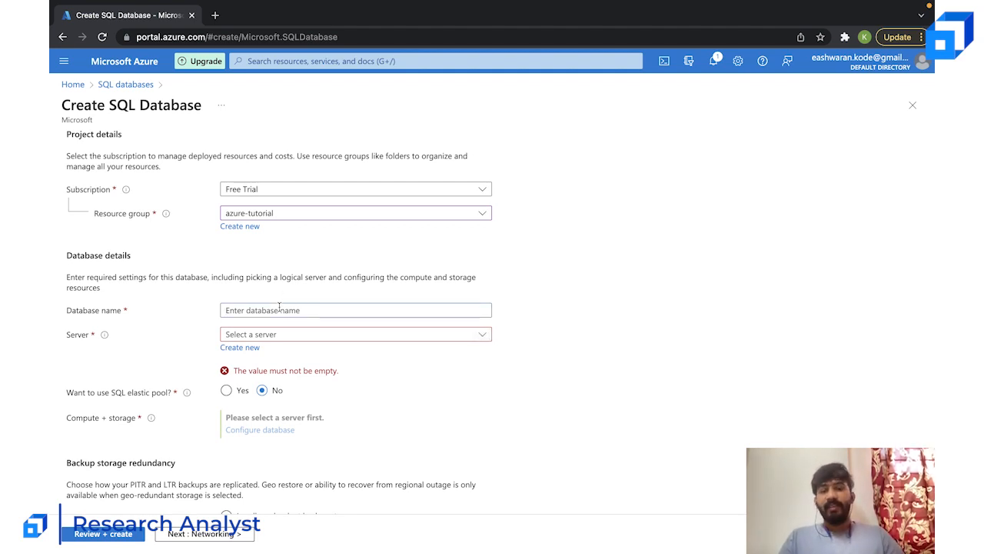
type("mysql")
key("BackSpace")
type("-")
key("BackSpace")
key("BackSpace")
key("BackSpace")
key("BackSpace")
key("BackSpace")
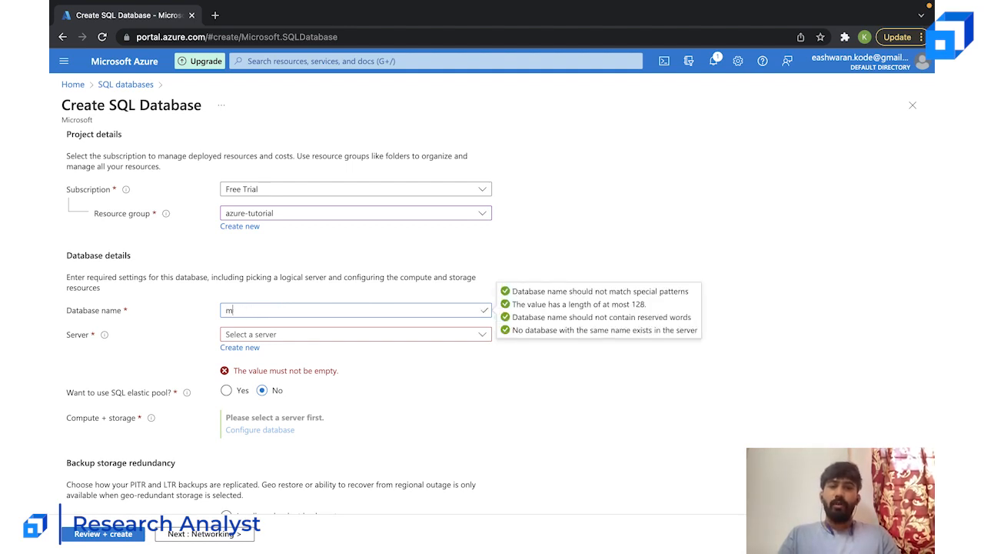
type("scaler-db1")
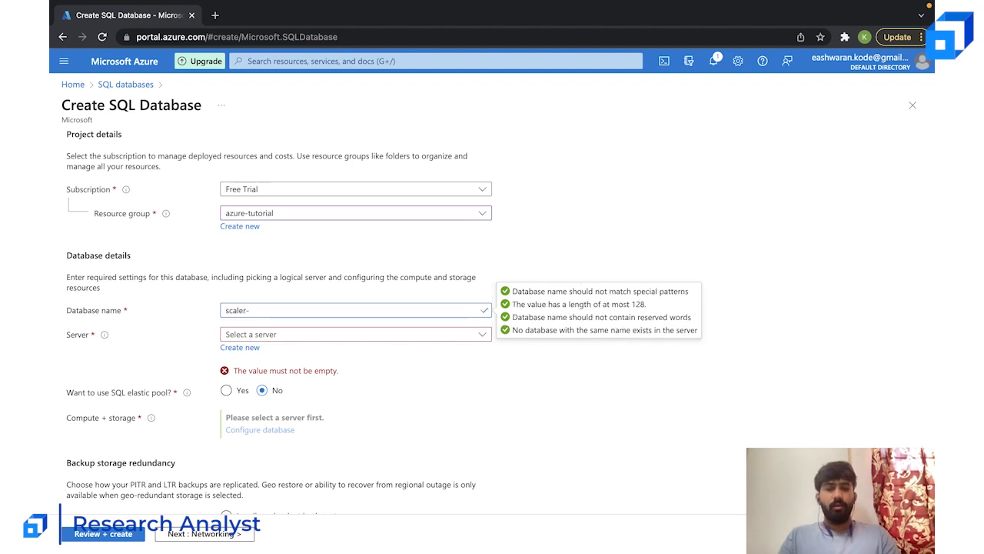
- Start a new server for the database and name it scaler-db-123
left_click(236, 337)
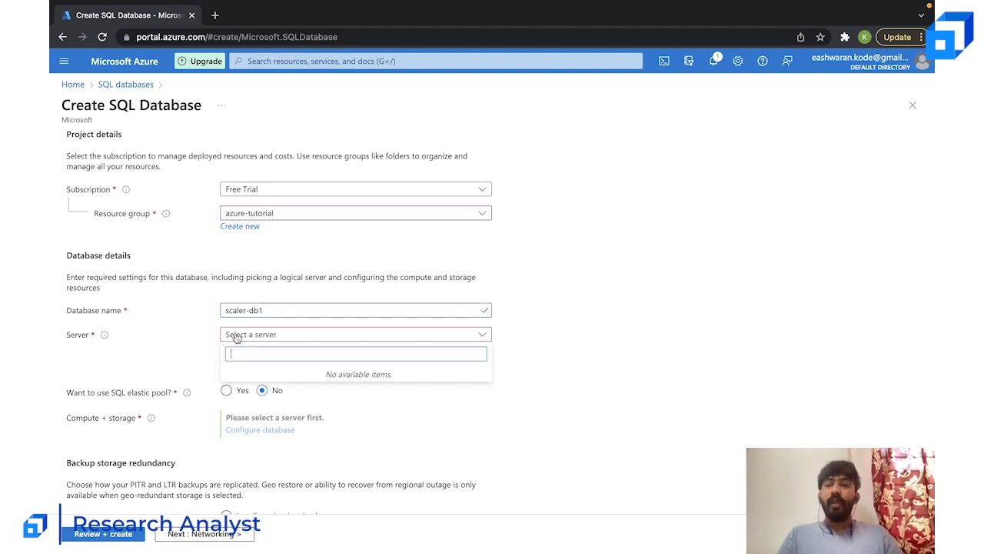
left_click(632, 308)
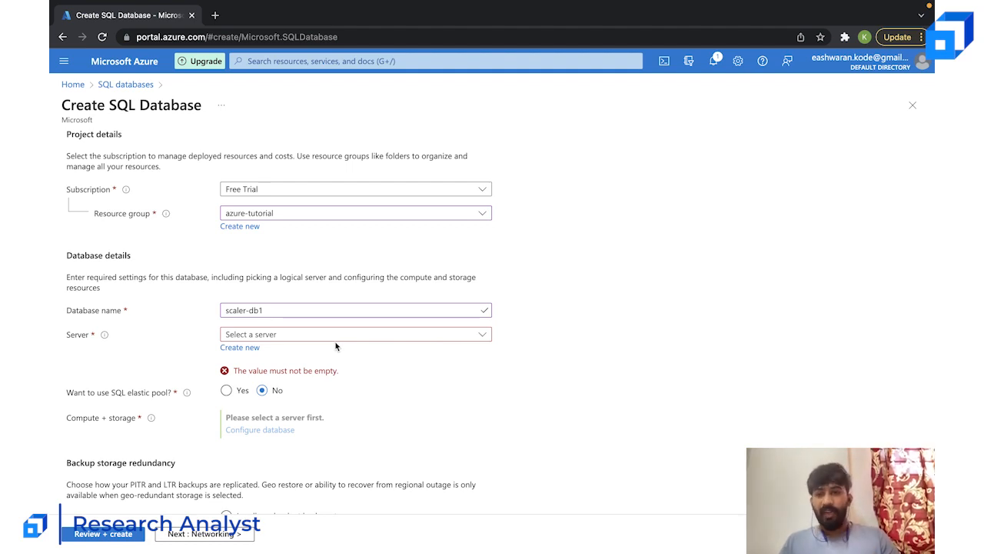
left_click(243, 349)
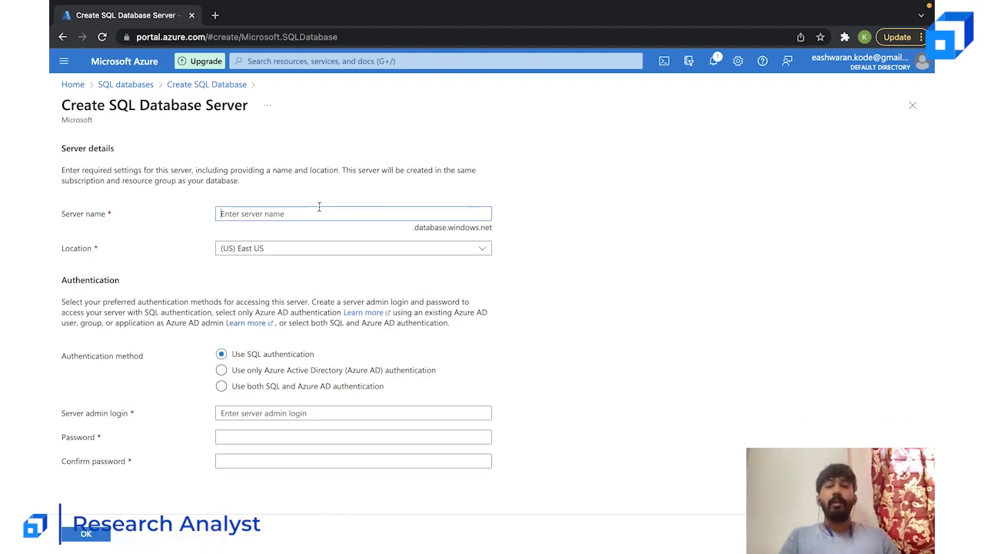
type("scaler")
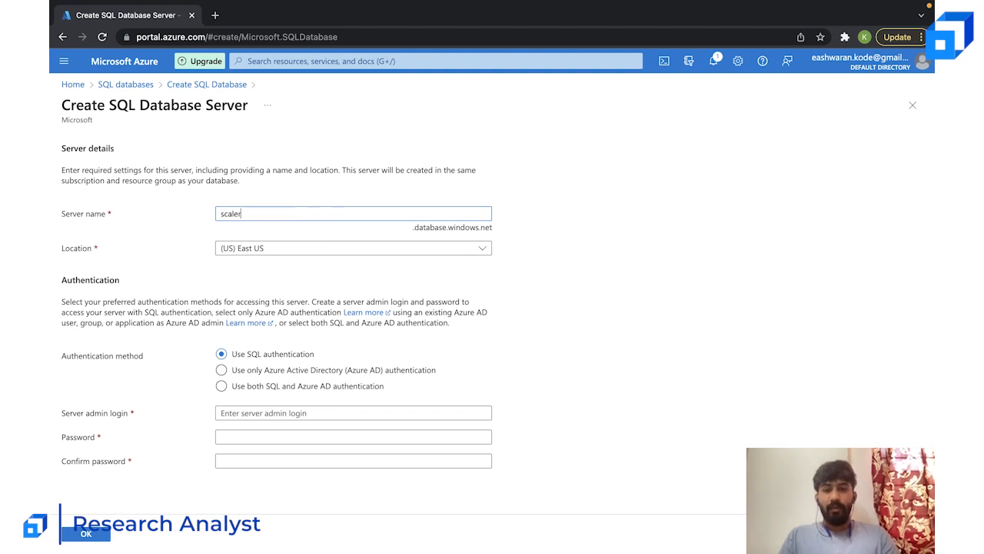
type("-db")
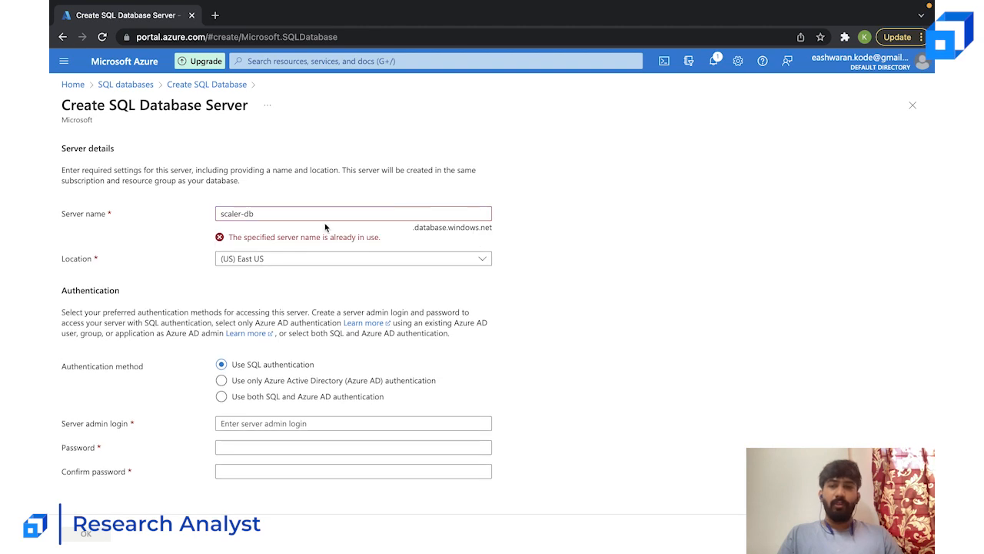
left_click(244, 213)
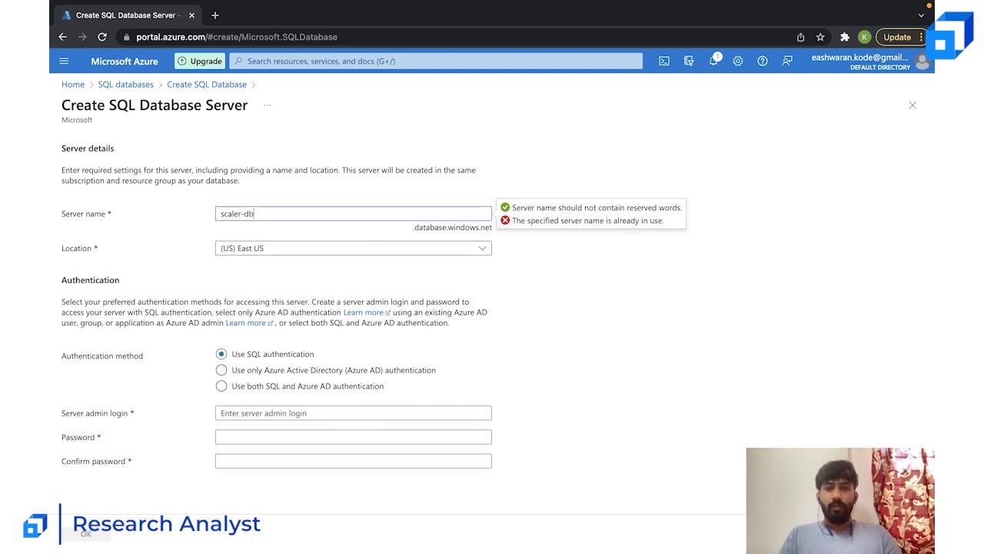
type("-123")
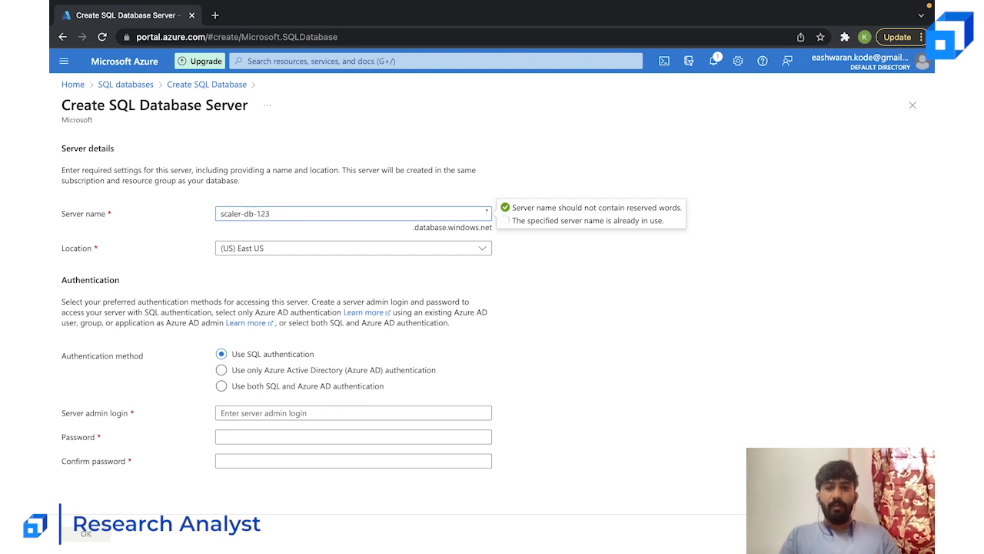
left_click(561, 258)
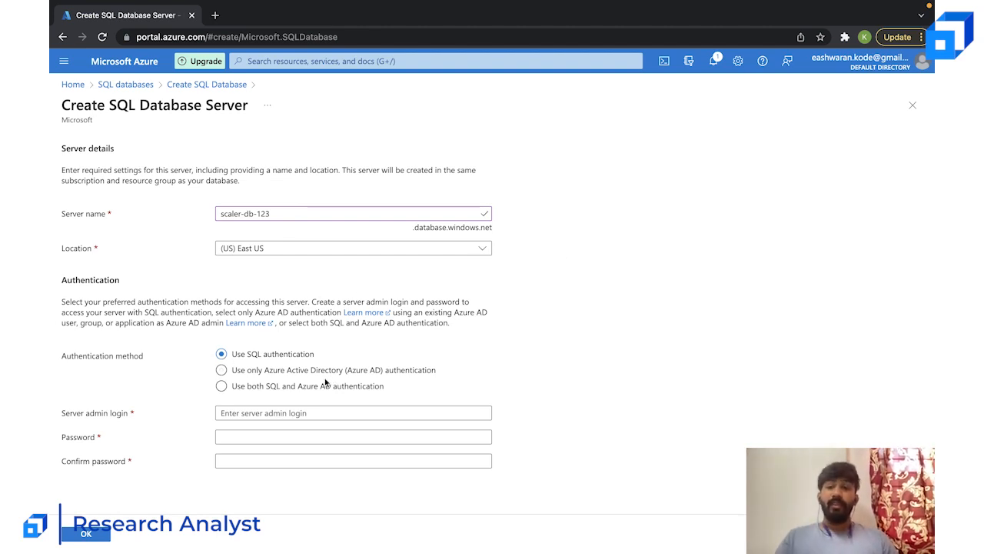
- Enter the server admin login name for SQL authentication, avoiding reserved names such as admin
left_click(284, 374)
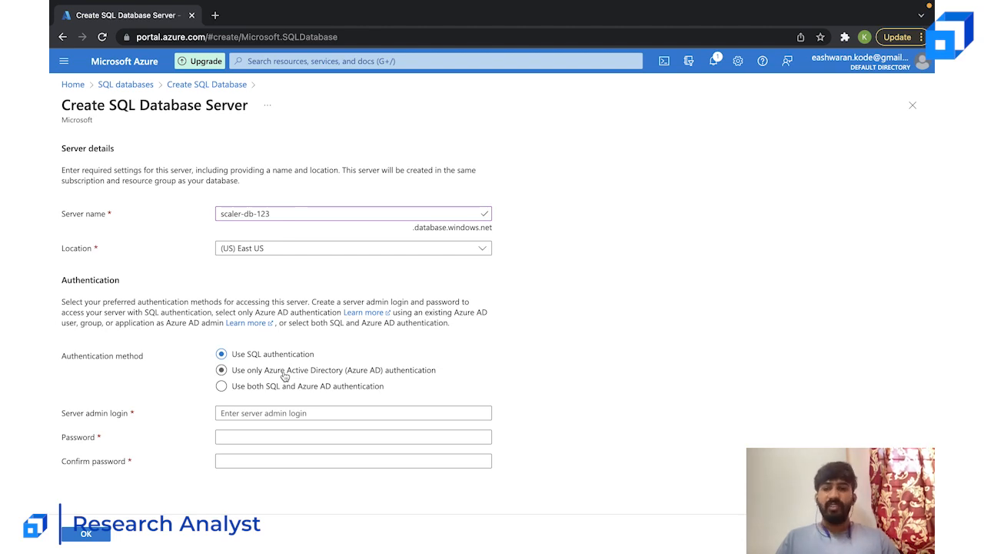
left_click(331, 391)
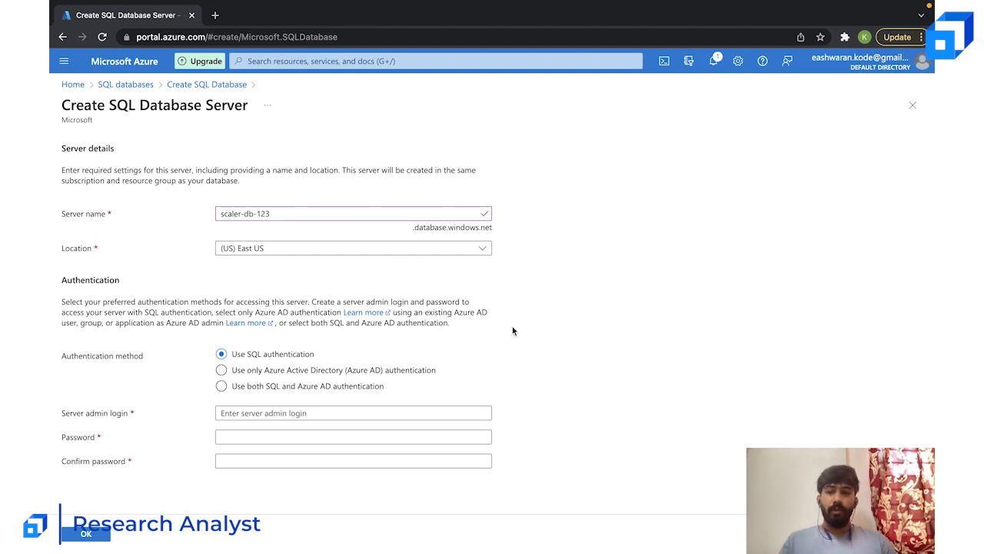
left_click(309, 416)
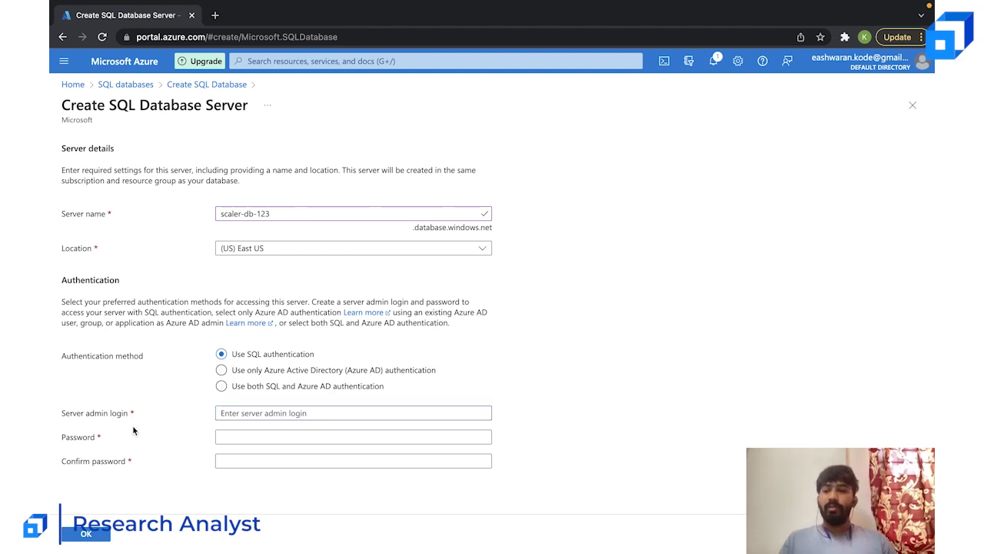
type("admin")
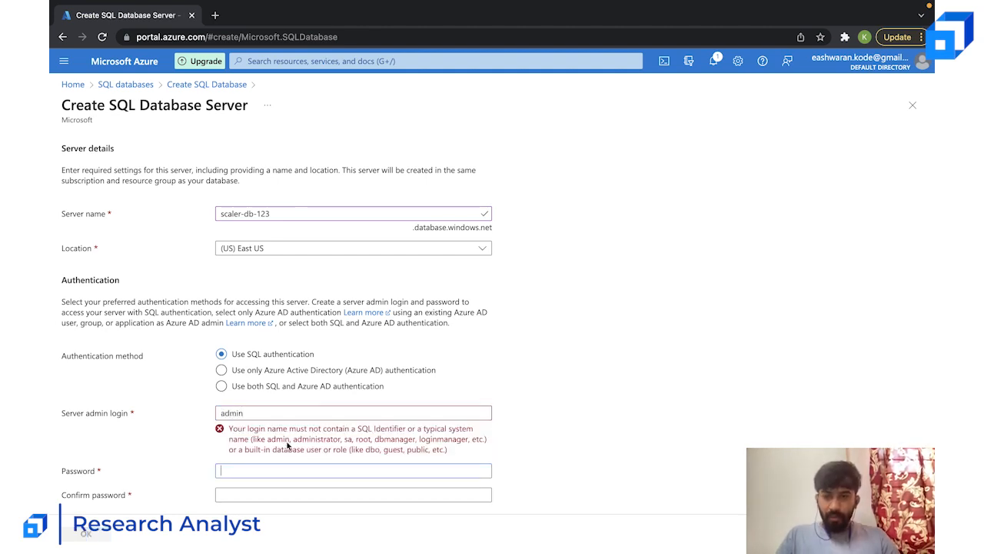
double_click(332, 412)
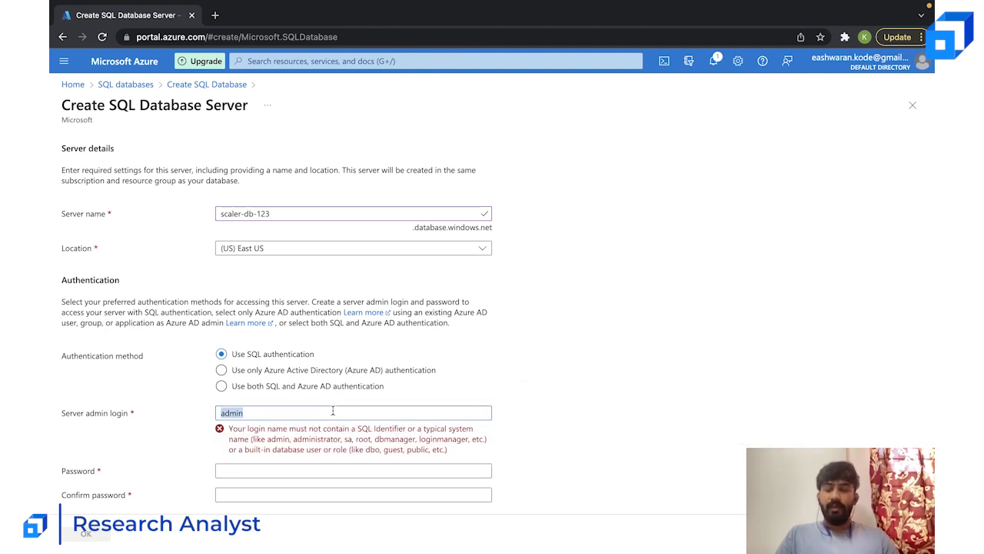
type("kodee")
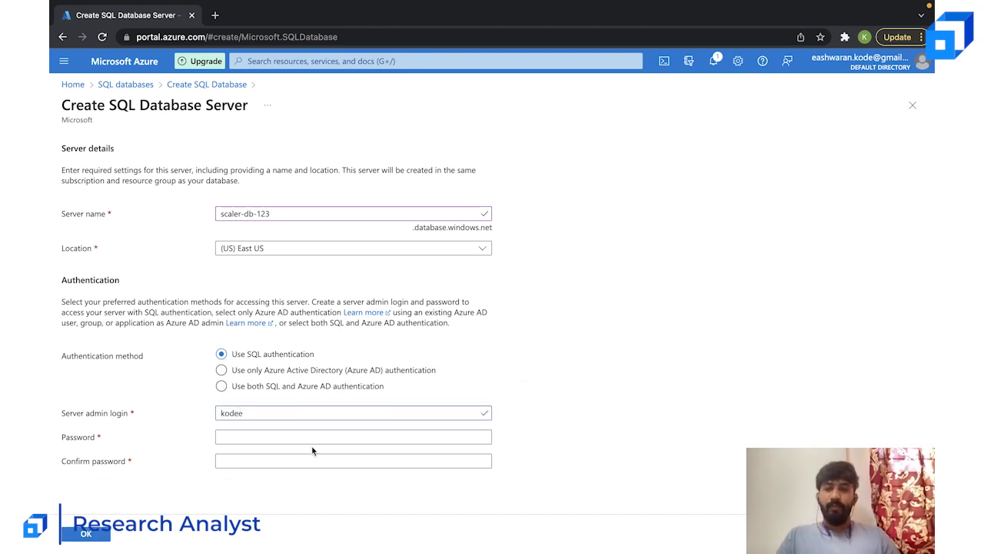
- Try to set the password for the server admin login
left_click(317, 438)
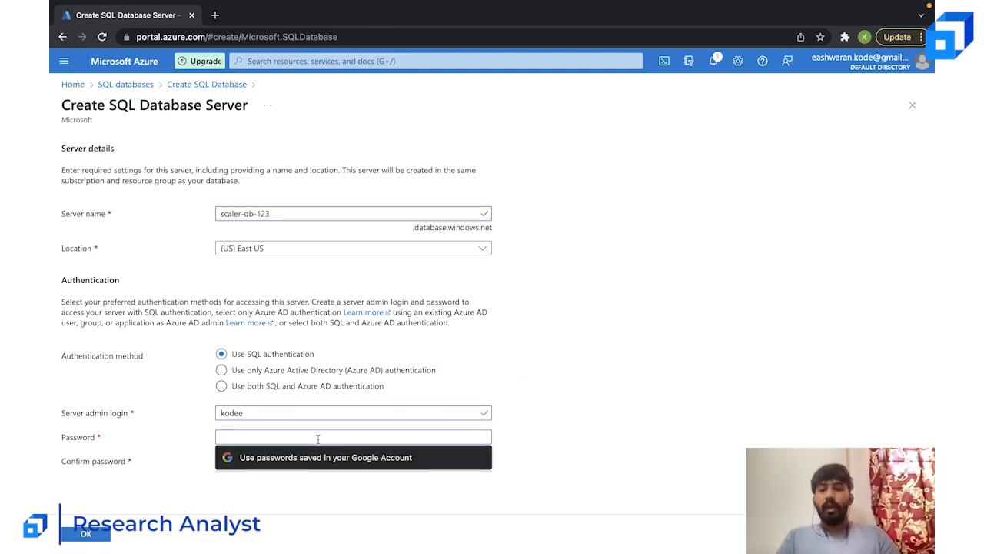
type("•••••")
key("Tab")
type("•••")
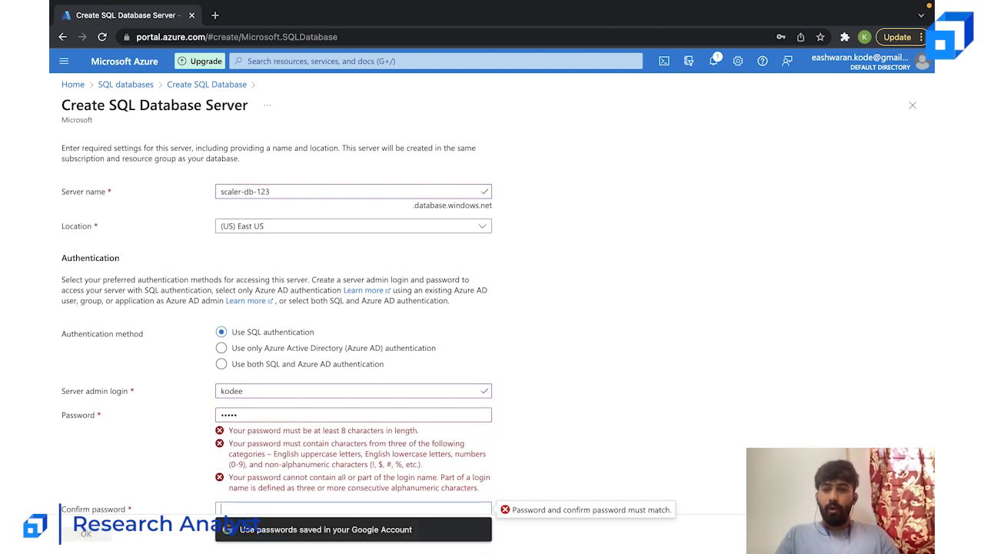
left_click(292, 410)
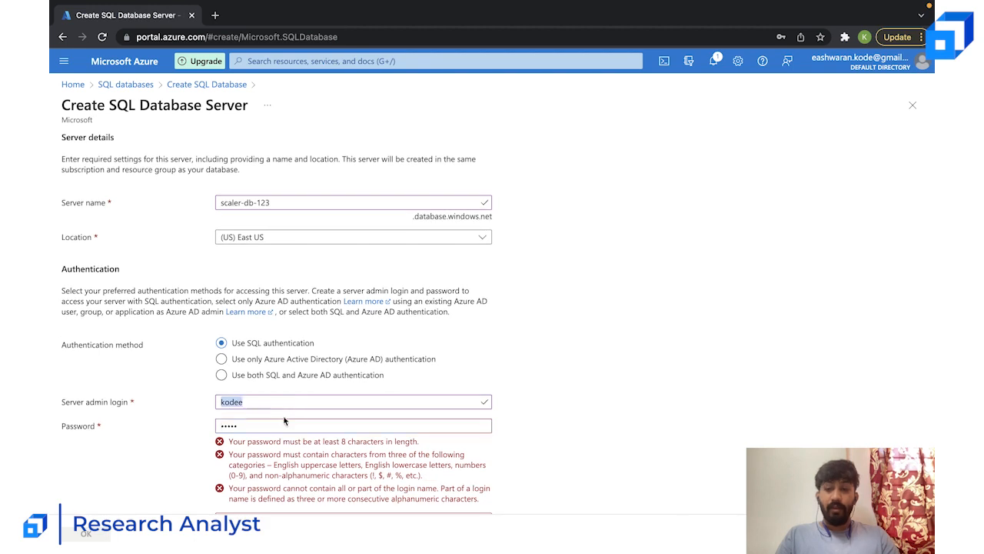
double_click(279, 419)
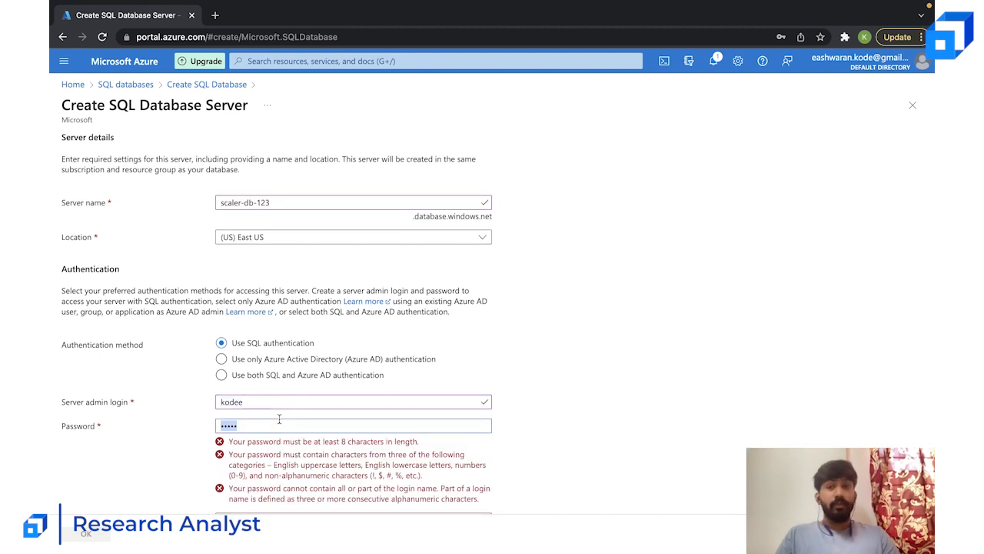
scroll(279, 419, "down", 1)
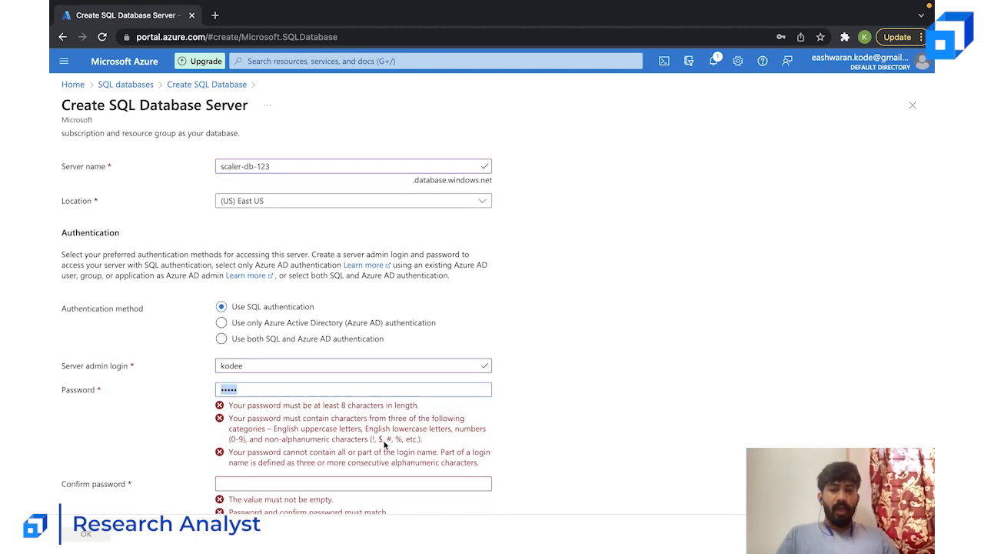
type("********")
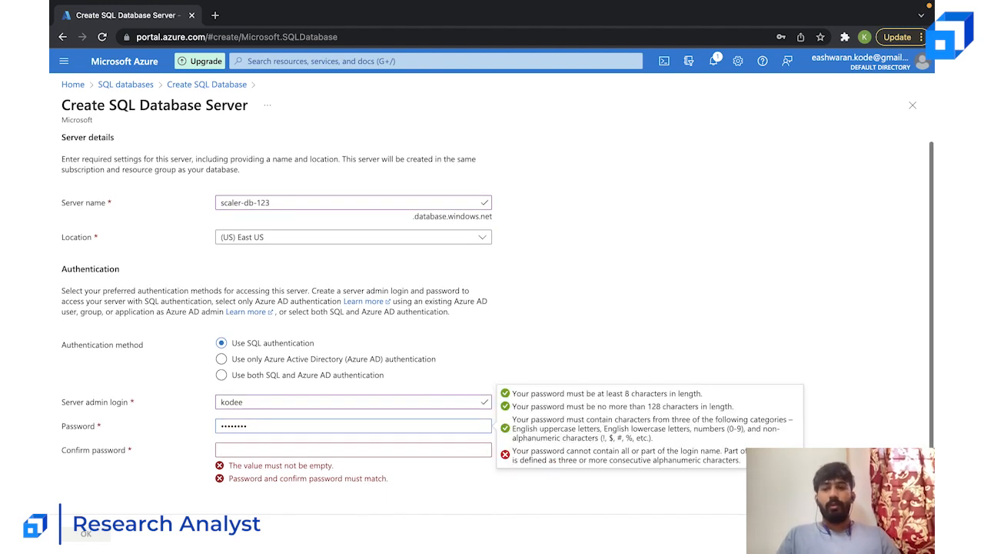
left_click(336, 453)
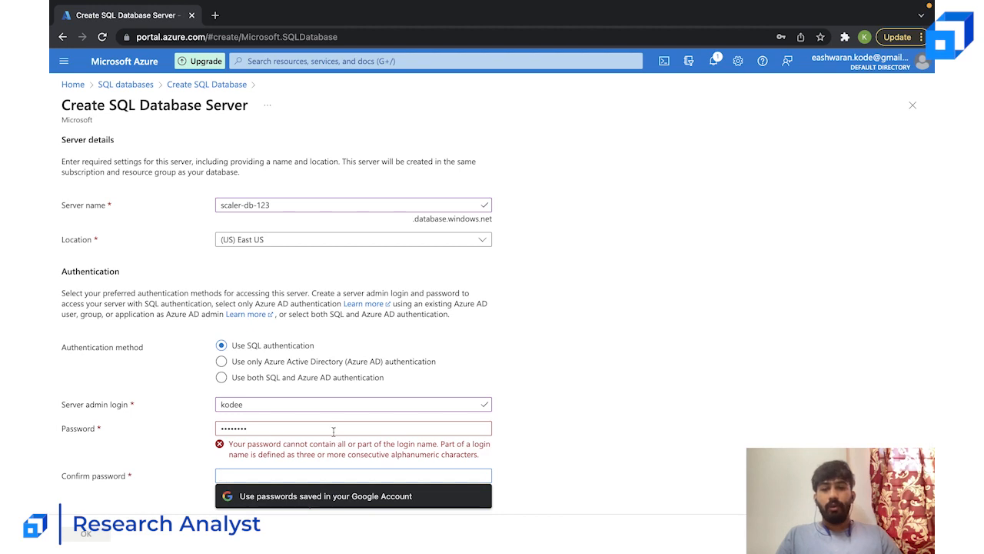
left_click(334, 431)
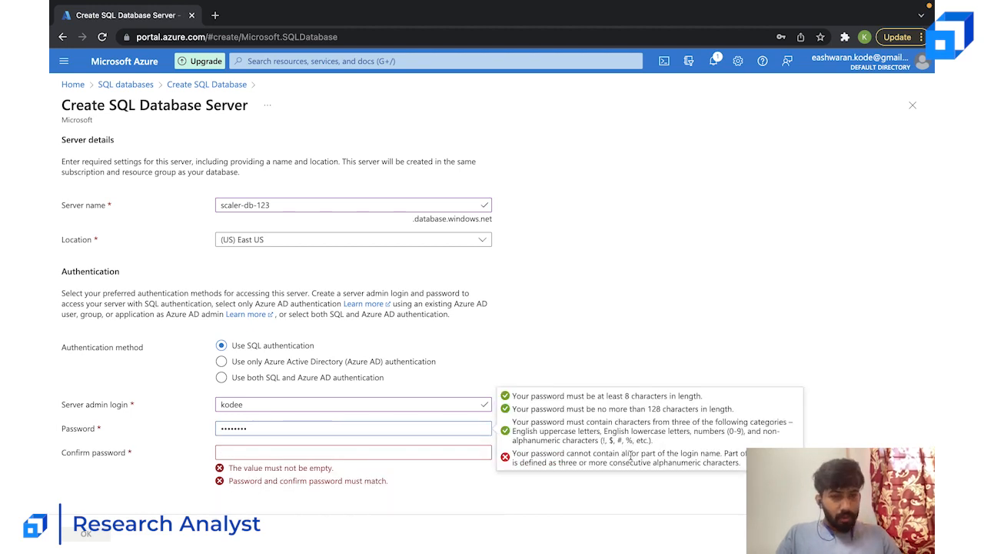
- Replace the server admin password with a new one that meets all the listed password rules
double_click(324, 426)
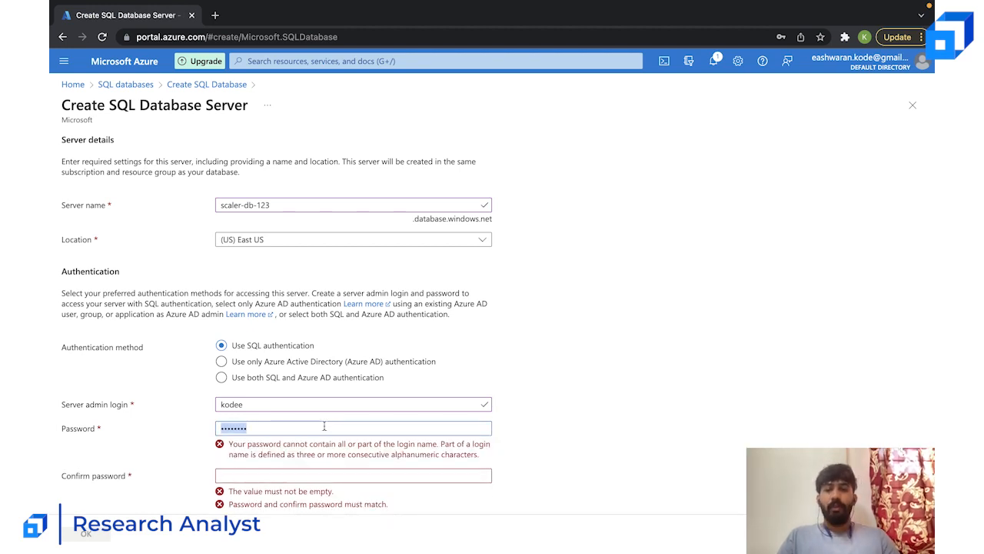
type("•••••••••")
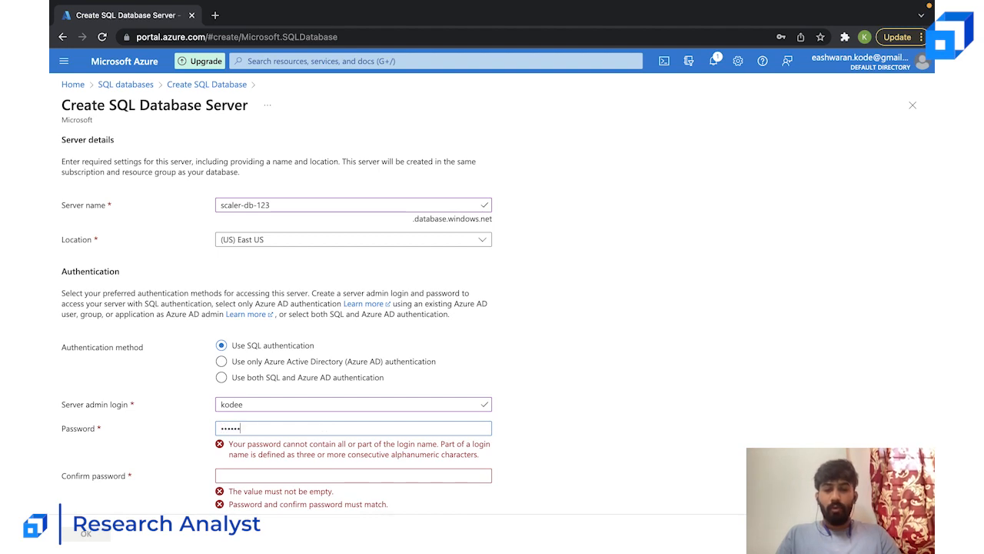
key("super+a")
key("BackSpace")
type("••••••••••")
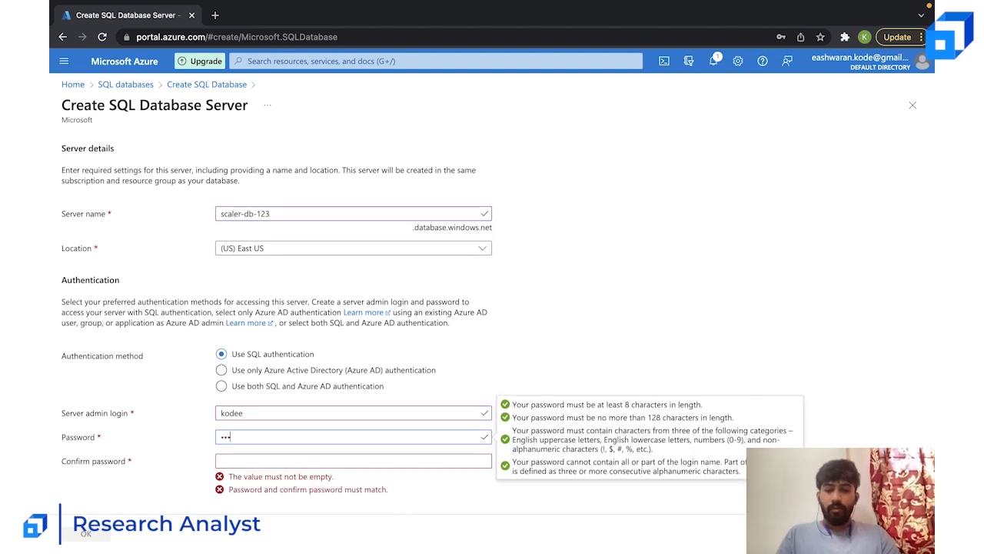
type("••••••")
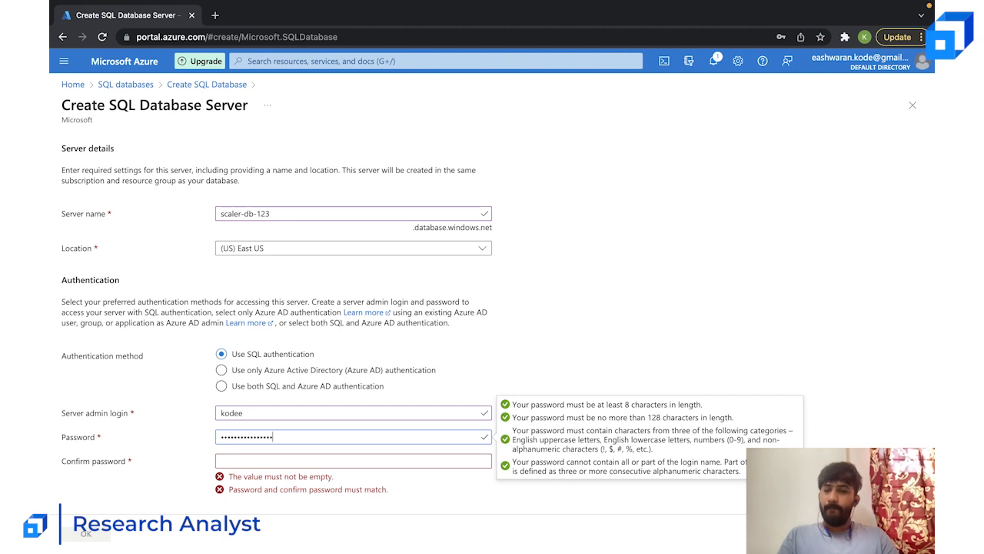
- Repeat the server admin password in the confirmation field and accept the new server's settings
key("Tab")
type("••••••••••••••")
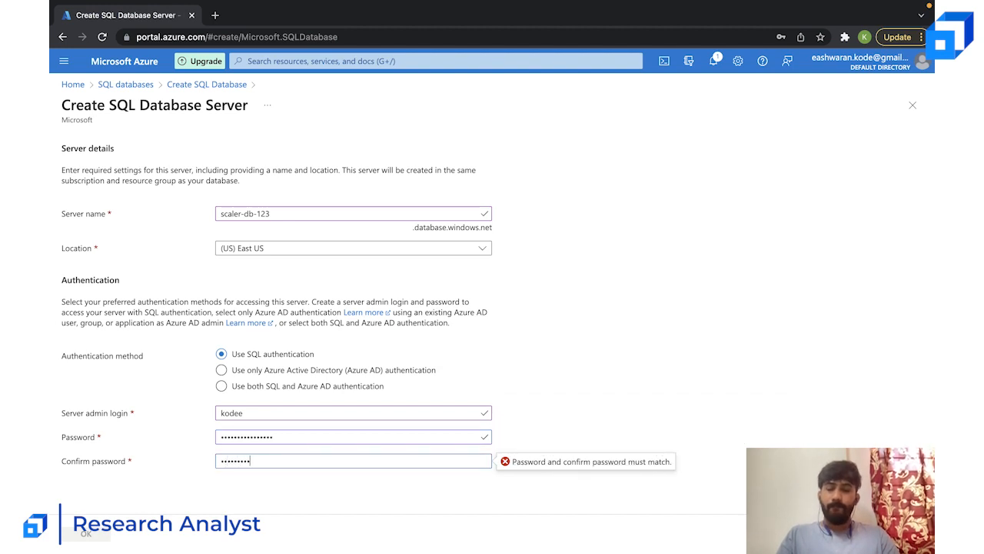
type("••")
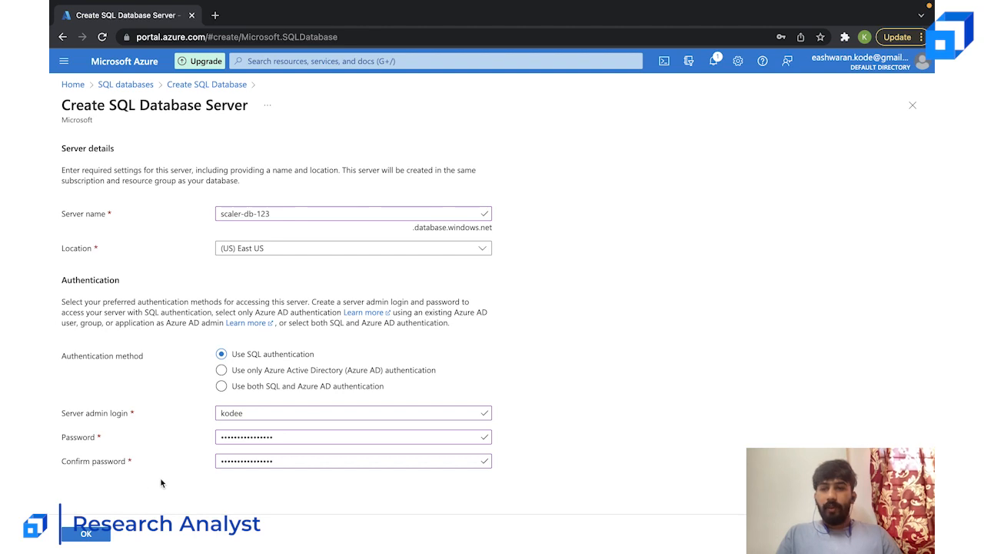
left_click(96, 536)
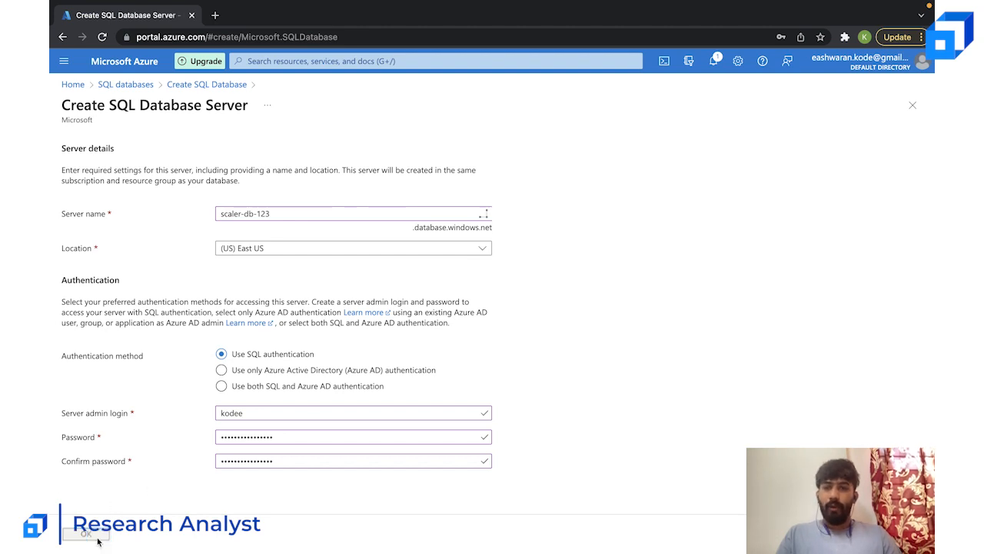
left_click(590, 329)
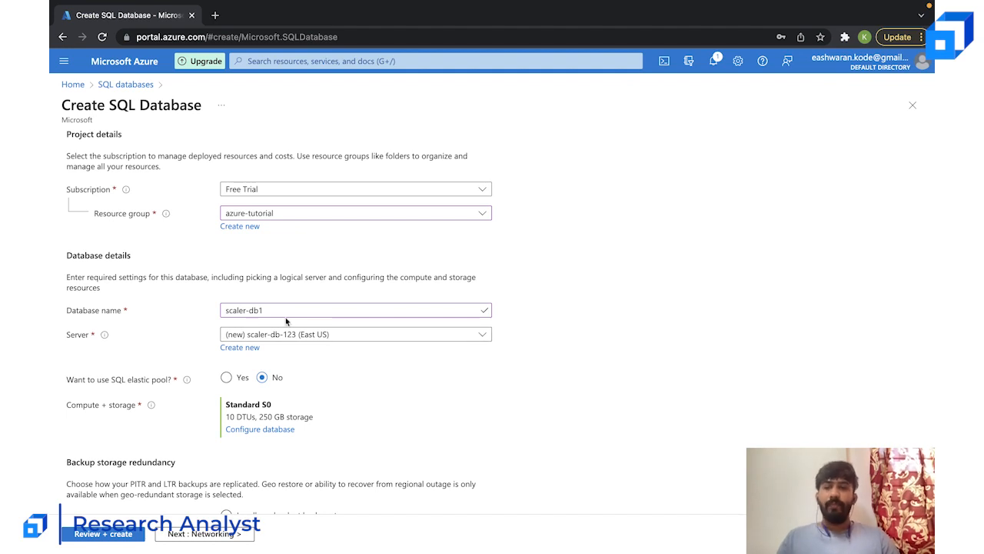
- Open the compute and storage configuration of the database
scroll(337, 310, "down", 2)
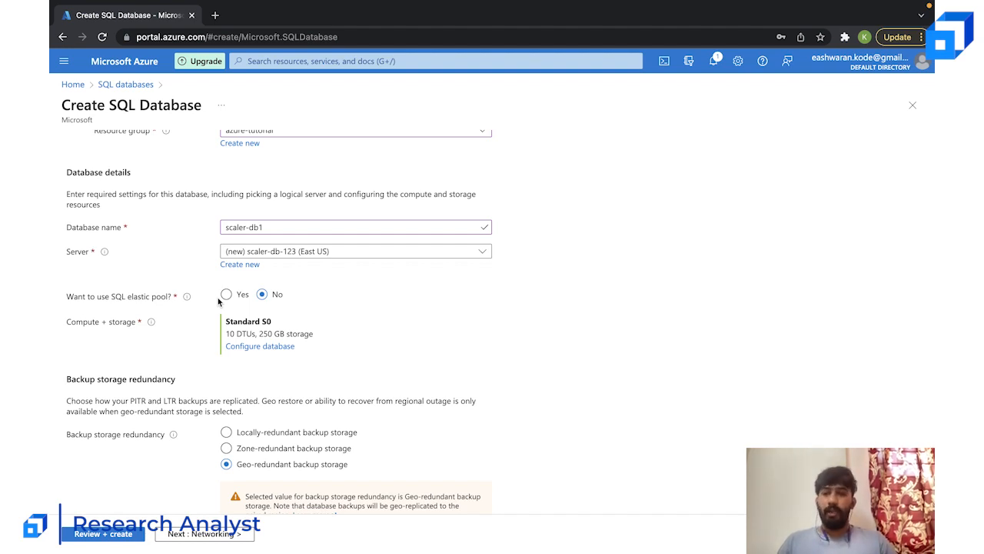
left_click(256, 346)
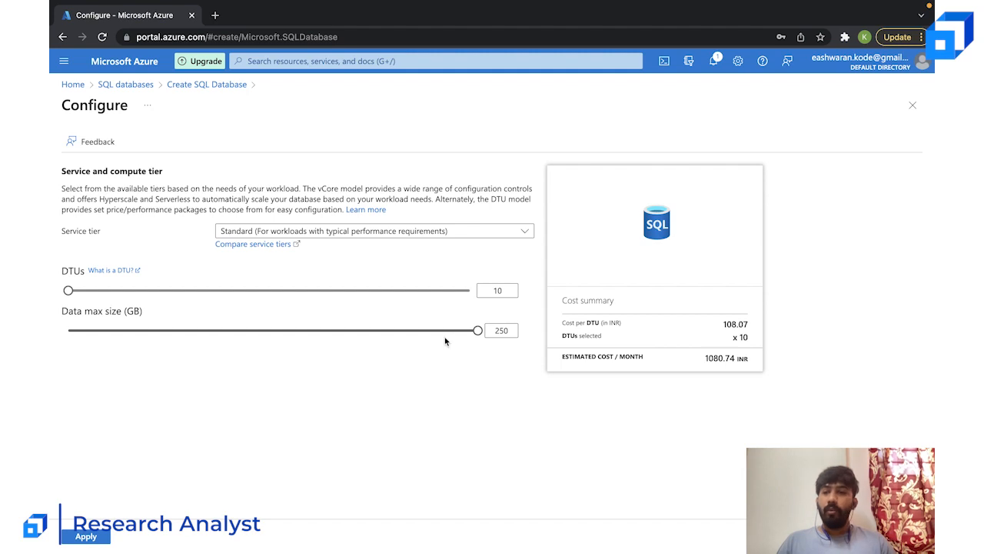
mouse_move(478, 332)
left_mouse_down()
mouse_move(51, 338)
mouse_move(478, 333)
left_mouse_up()
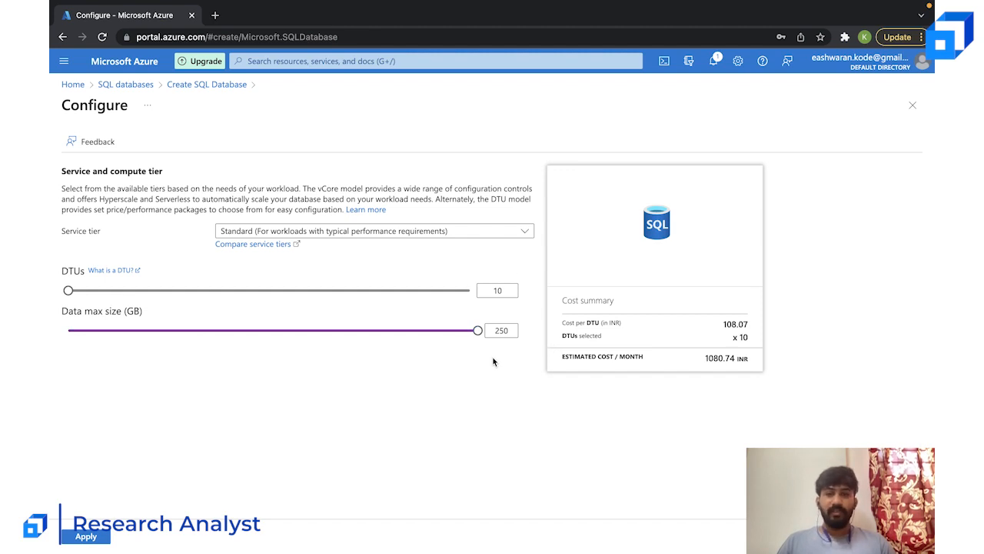
- Try the Basic, General Purpose and Standard service tiers to compare their options and estimated monthly costs
left_click(507, 233)
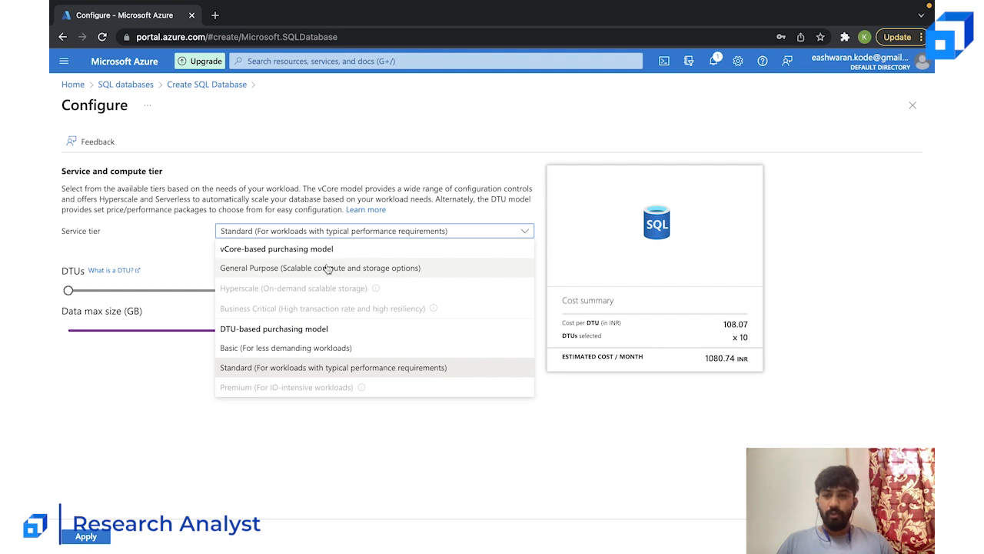
left_click(279, 346)
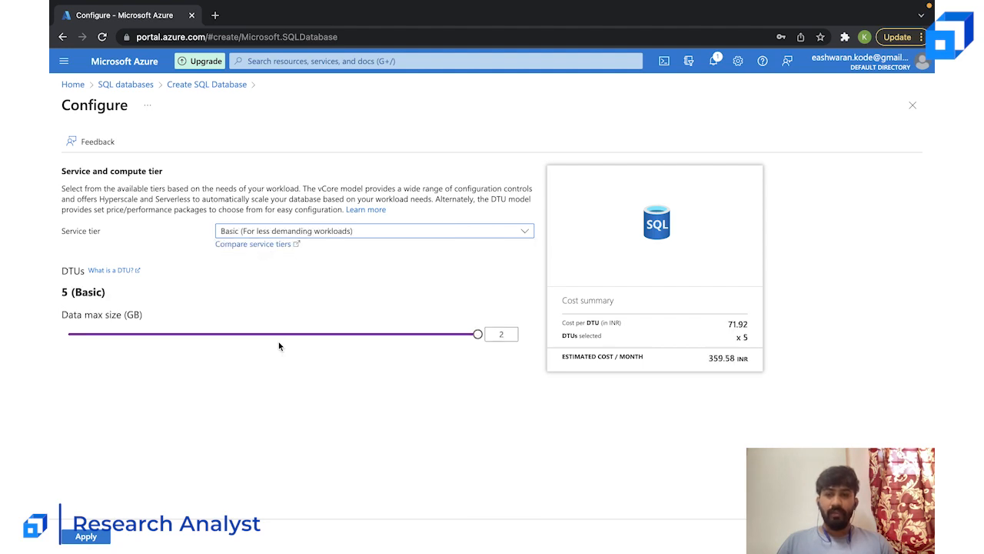
left_click(374, 234)
left_click(308, 269)
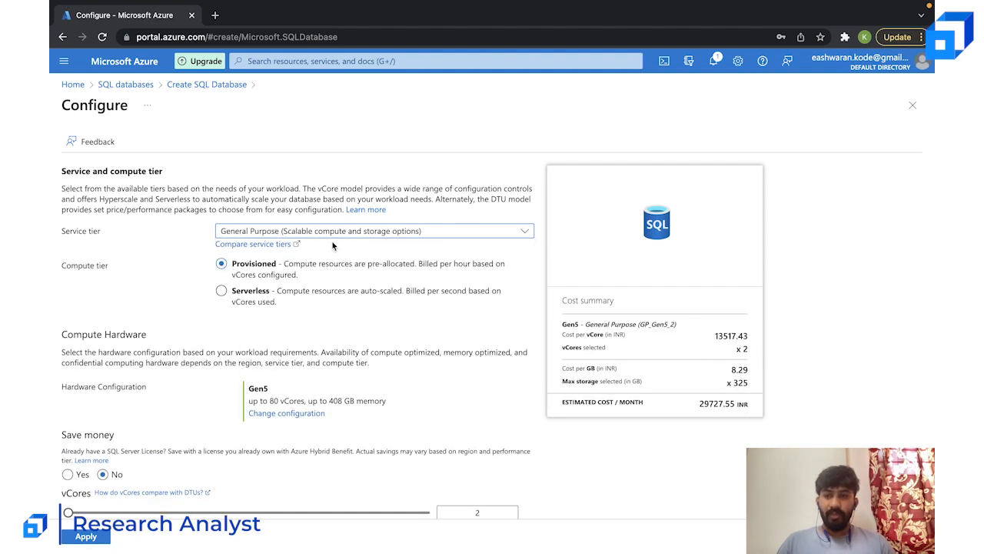
scroll(333, 246, "down", 3)
scroll(331, 369, "up", 3)
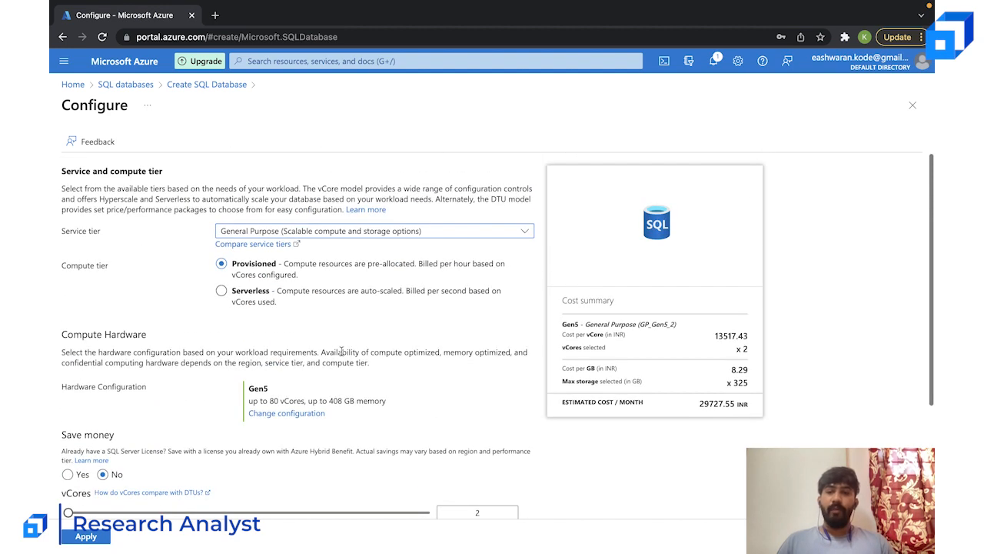
left_click(375, 235)
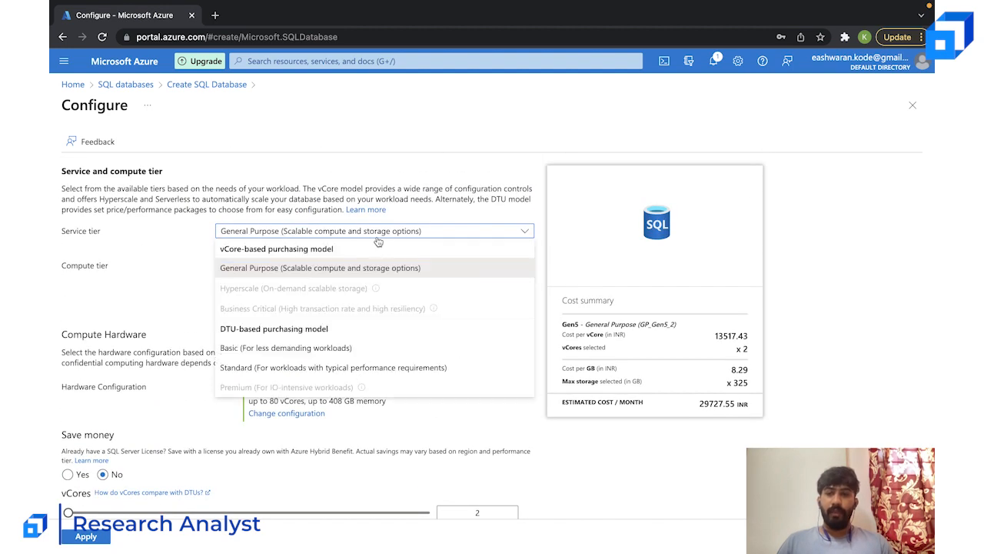
left_click(314, 367)
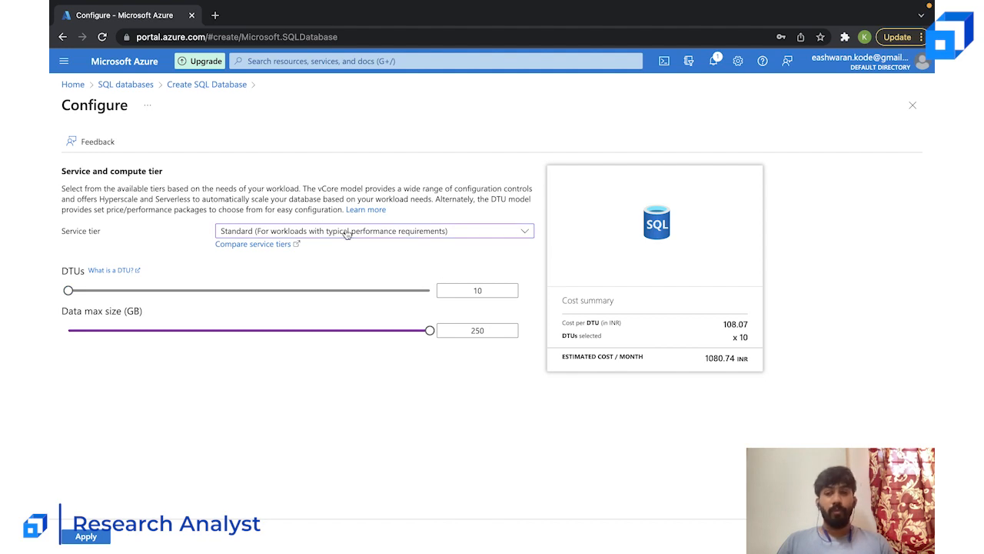
left_click(347, 234)
left_click(289, 350)
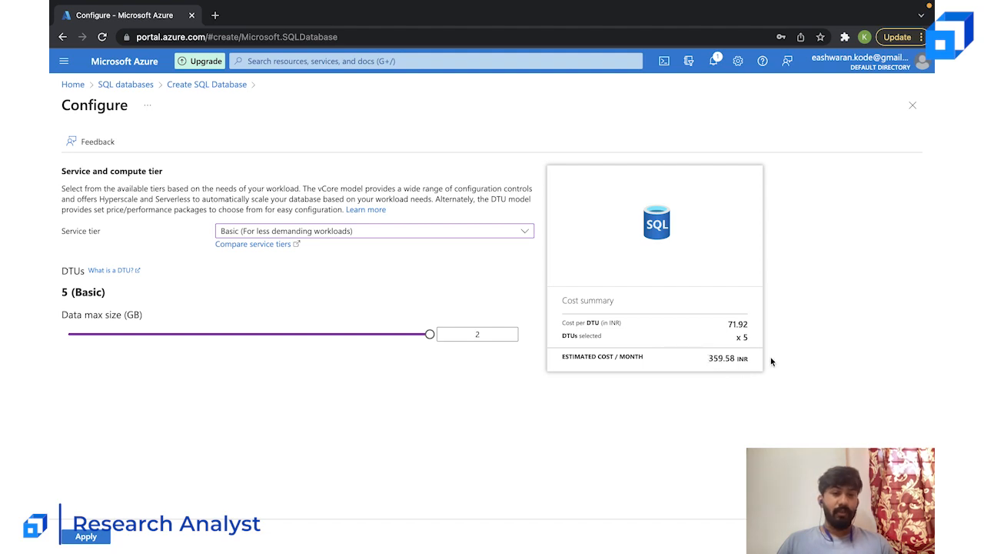
- Set the service tier to Standard with a data max size of 250 GB and apply the configuration
left_click(311, 235)
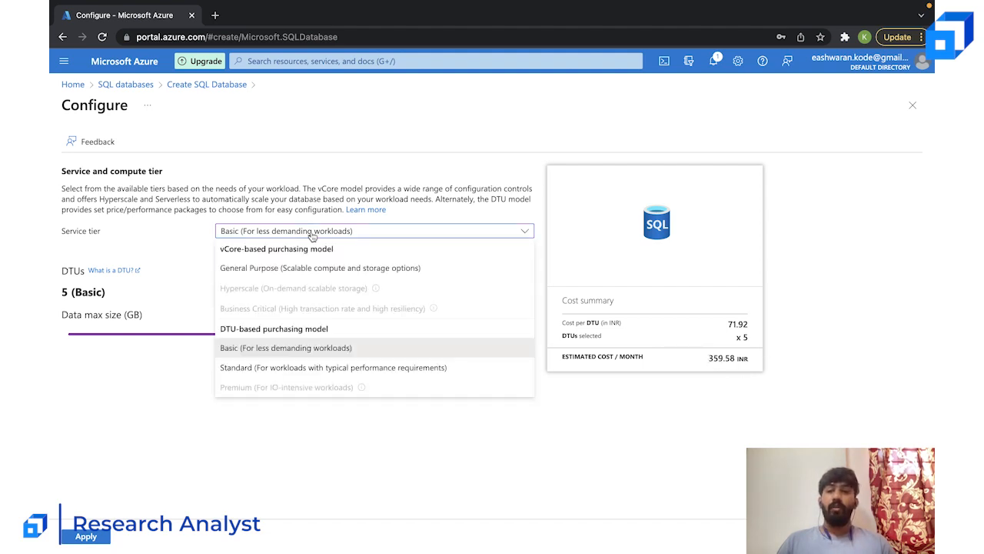
left_click(285, 368)
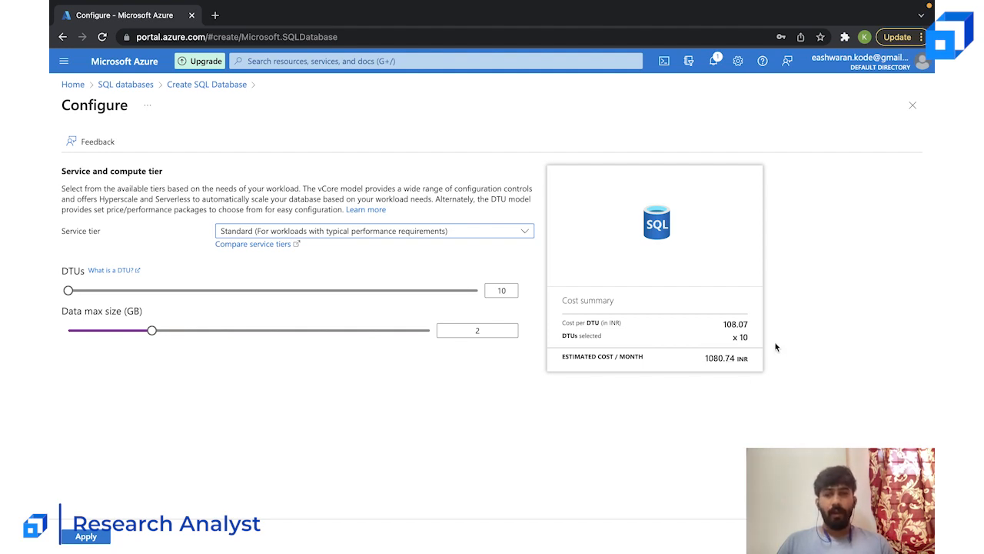
left_click_drag(151, 330, 445, 351)
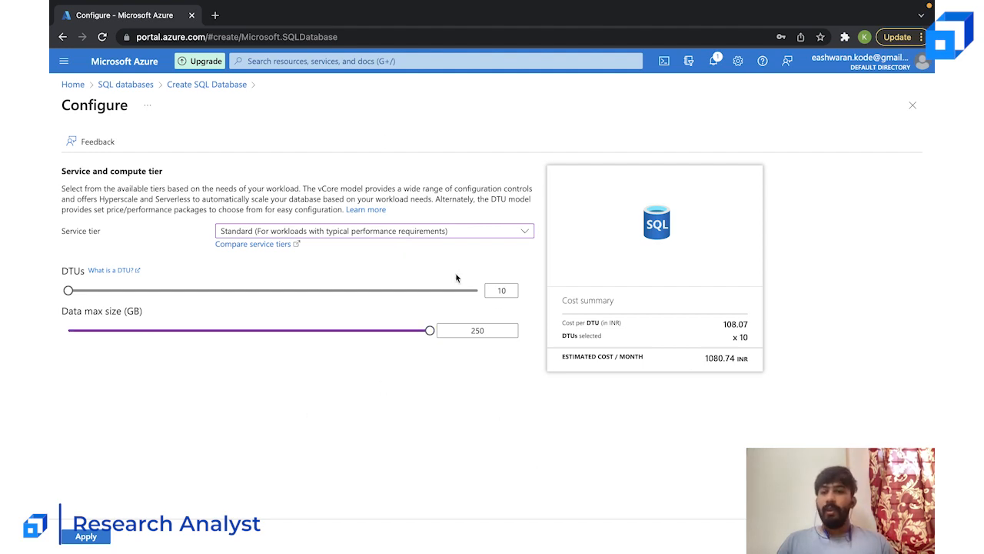
left_click(86, 536)
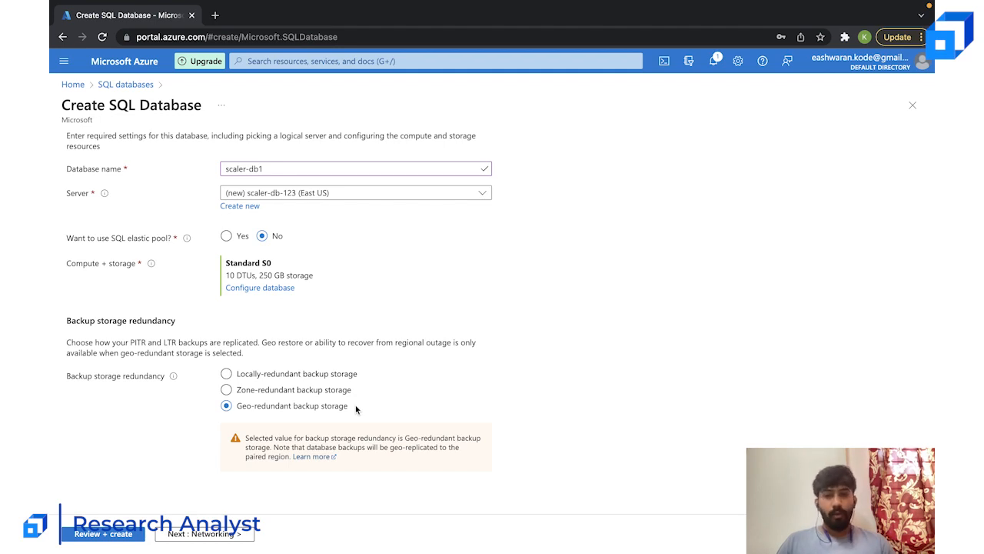
- Go through the backup storage redundancy options and choose locally-redundant backup storage
left_click(253, 377)
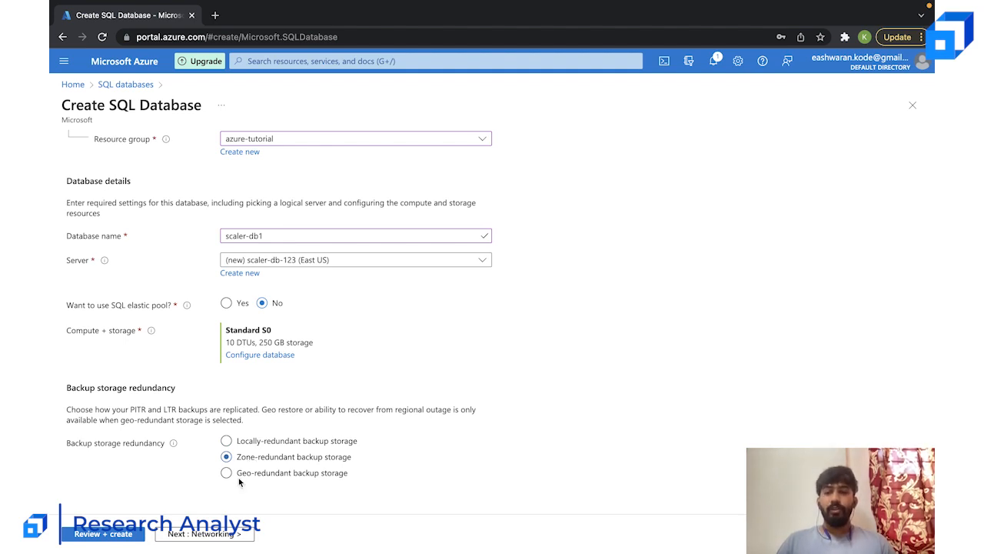
left_click(239, 476)
scroll(249, 480, "down", 1)
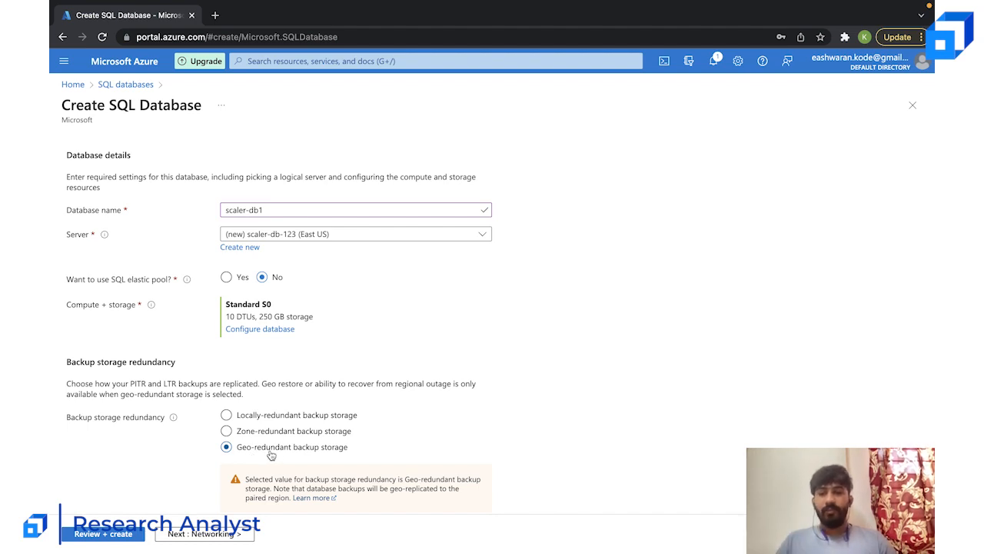
left_click(276, 415)
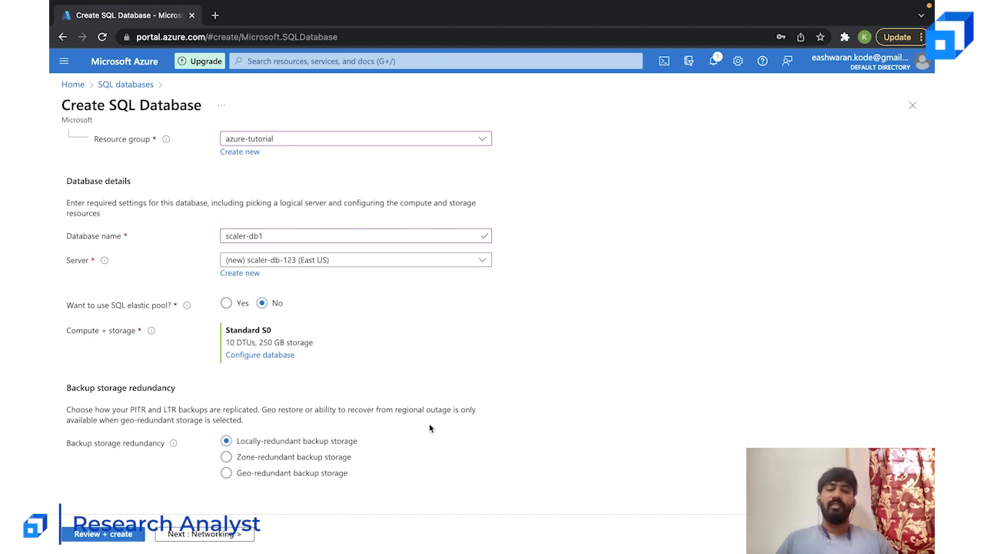
scroll(429, 427, "up", 3)
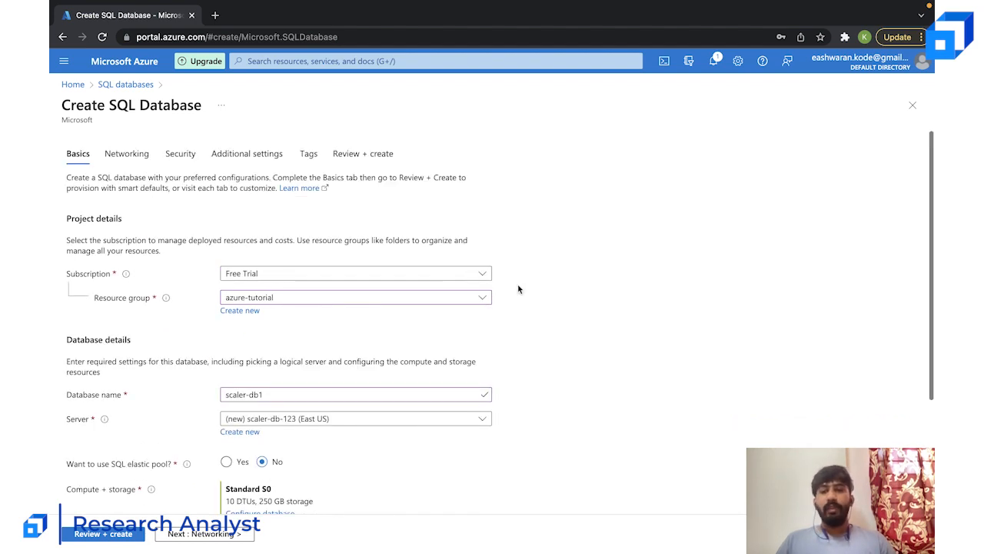
- Continue to the networking settings, compare the connectivity methods and choose Public endpoint
left_click(228, 536)
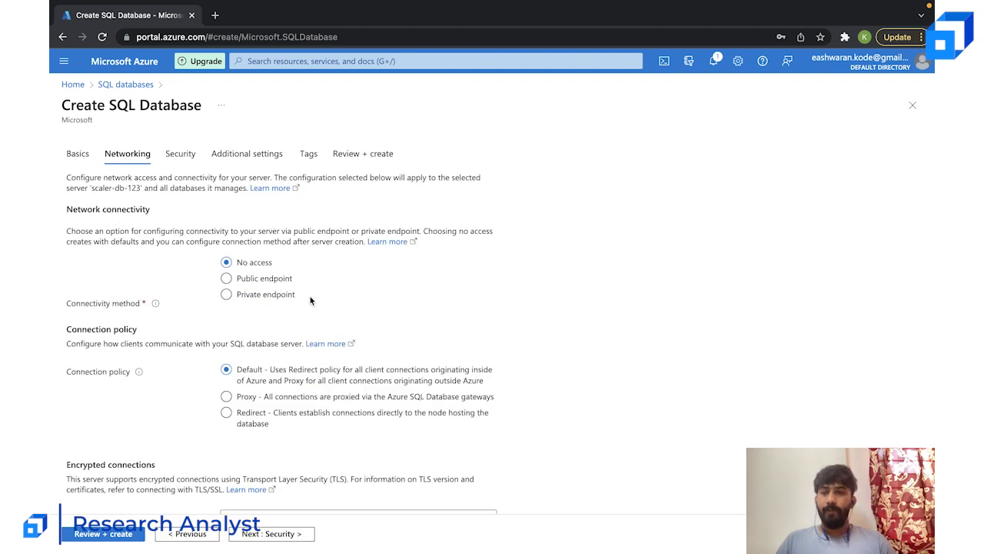
left_click(227, 281)
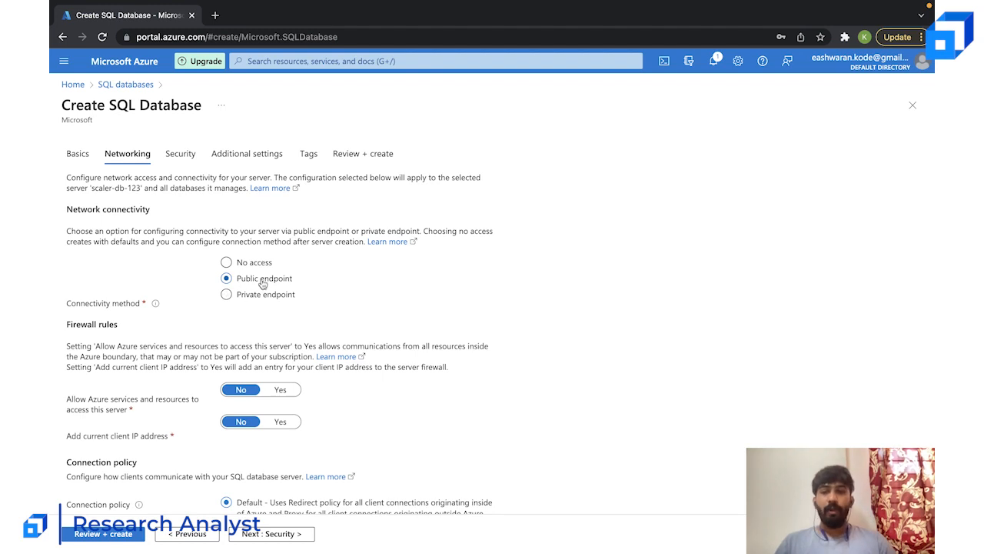
left_click(228, 297)
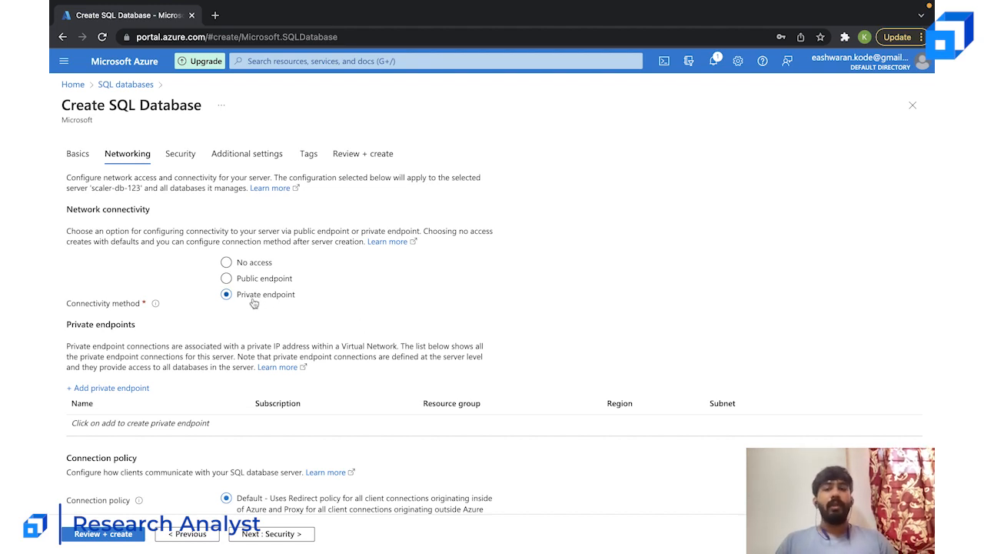
left_click(233, 265)
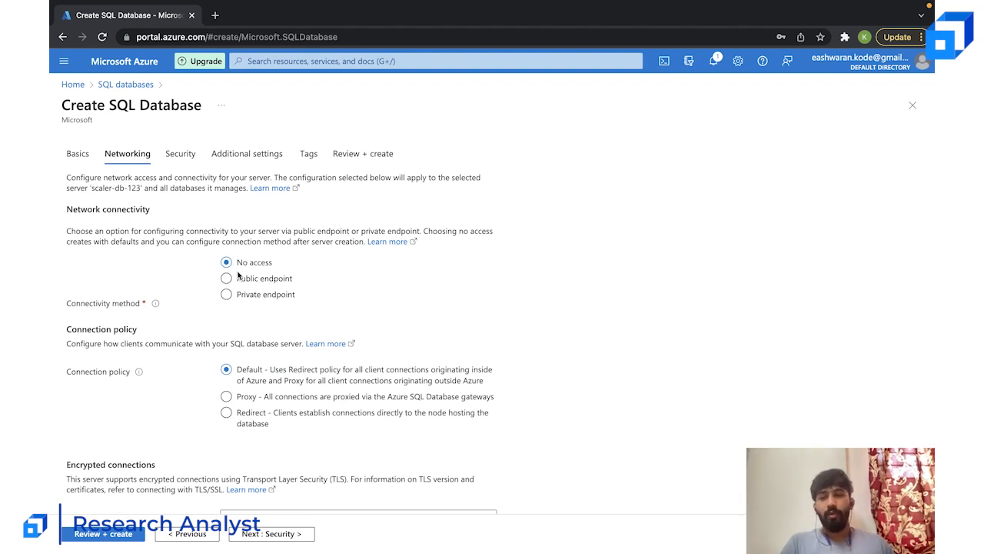
left_click(238, 277)
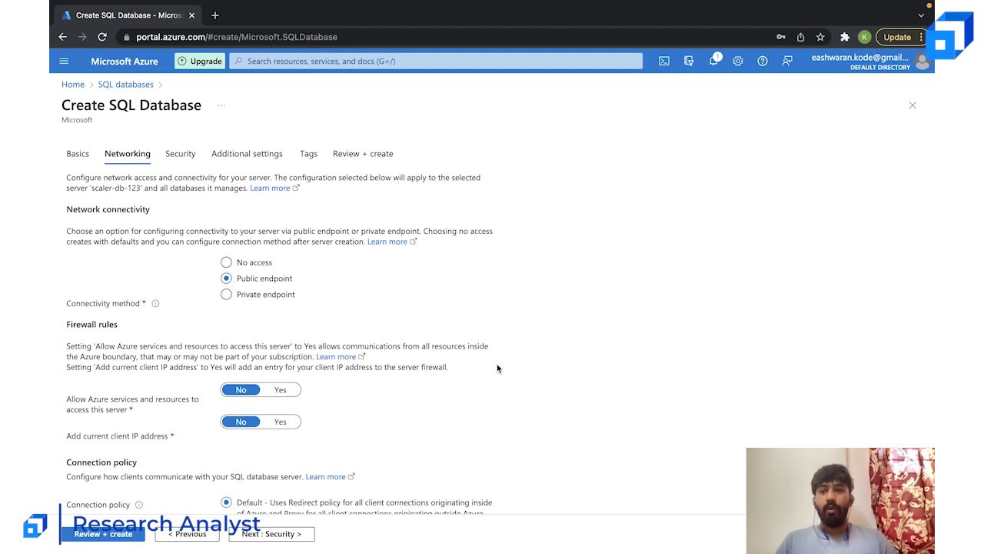
- Set the firewall rule for allowing Azure services and resources to access the server to Yes
scroll(498, 367, "down", 3)
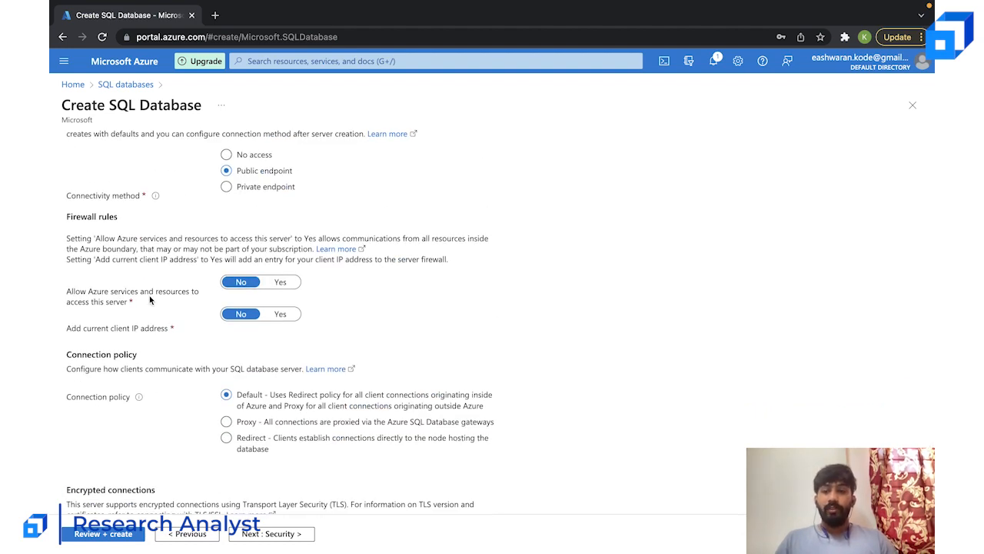
left_click(280, 282)
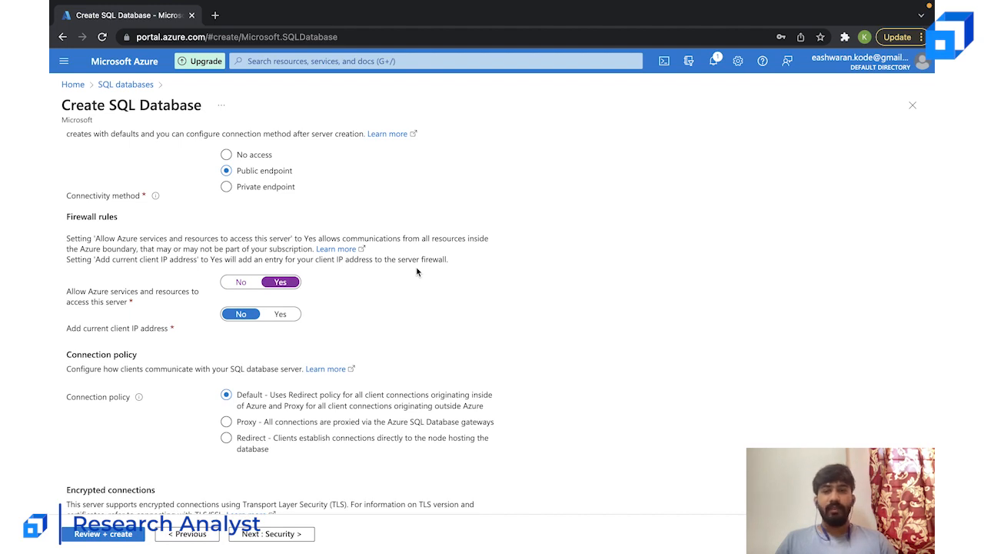
left_click(241, 284)
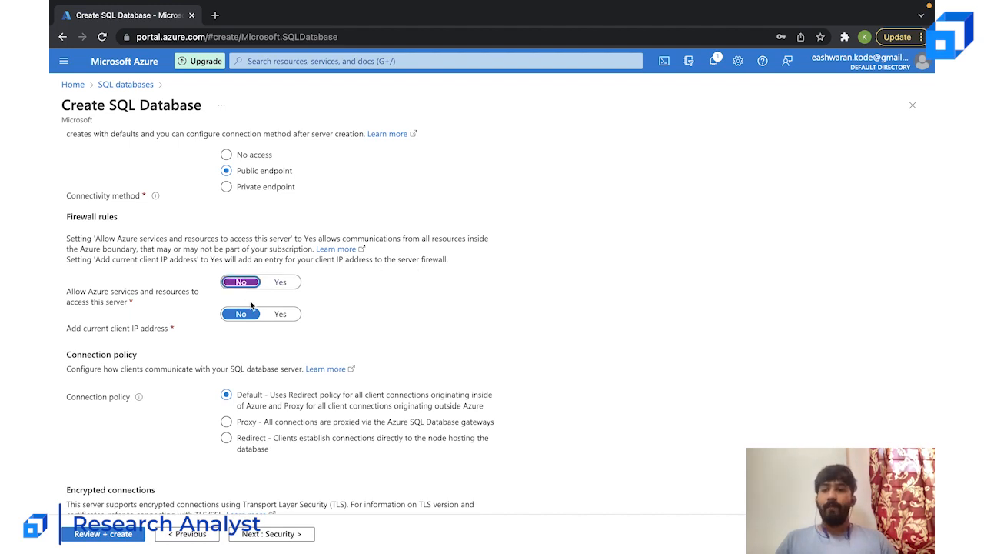
left_click(280, 283)
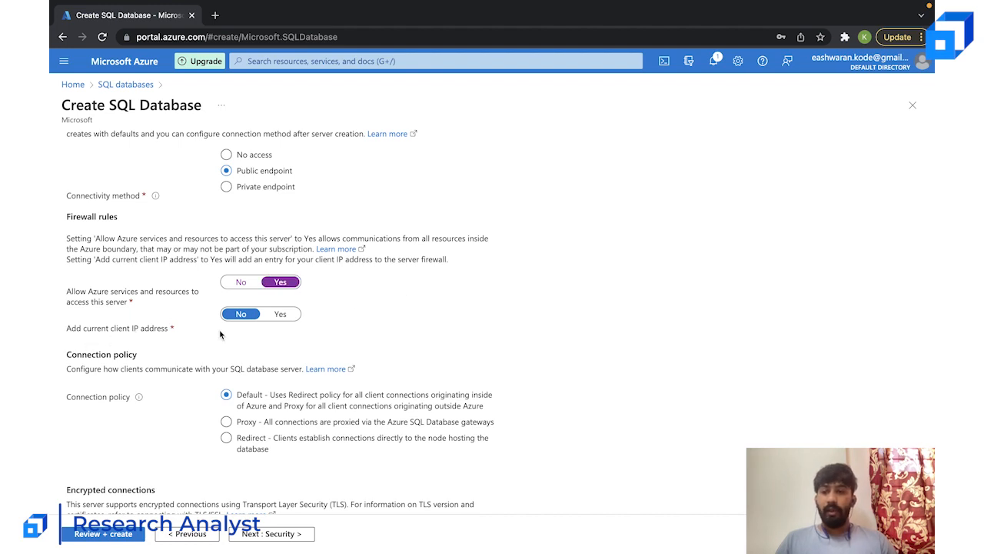
- Set adding the current client IP address to the firewall to Yes, keeping access for Azure services and resources at Yes
left_click(278, 314)
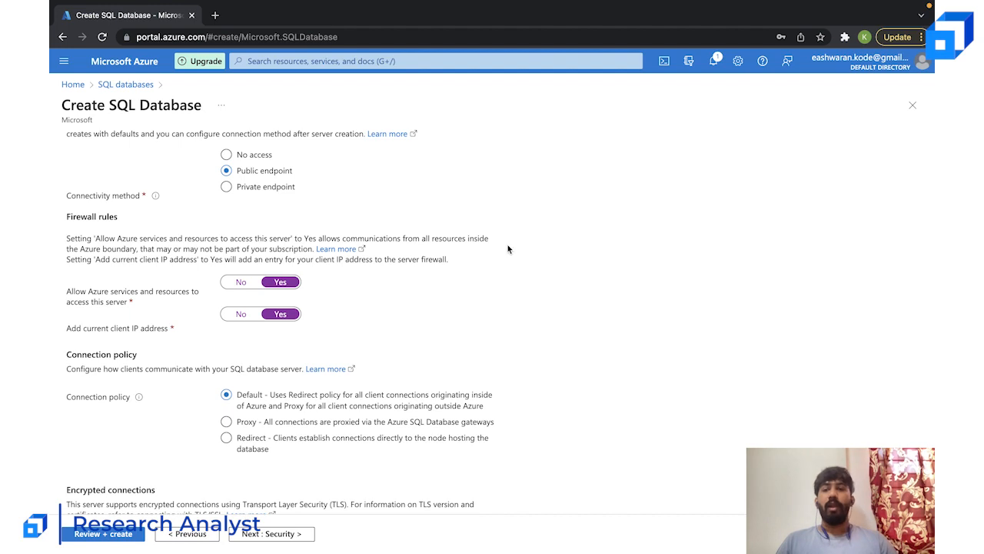
left_click(241, 282)
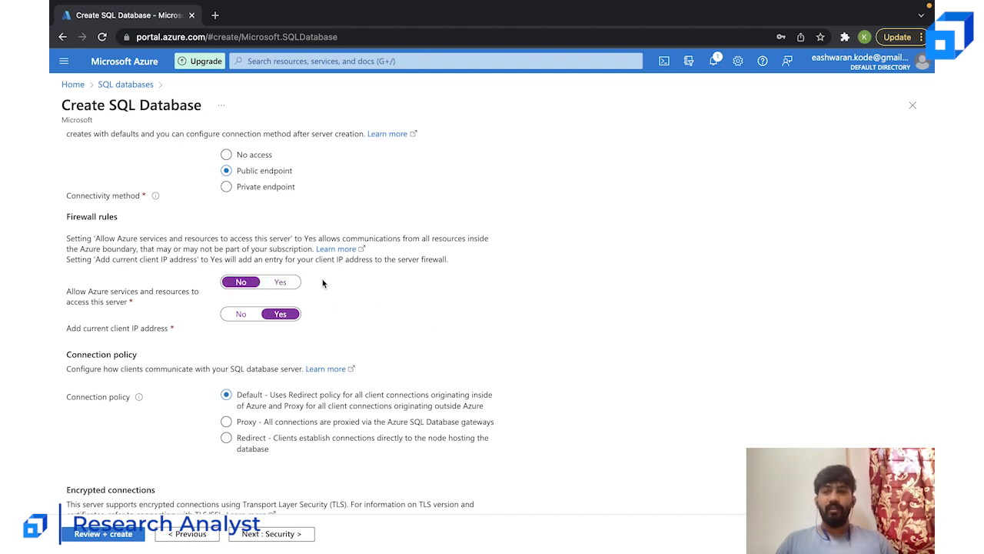
left_click(278, 283)
- Compare the connection policy options, choose Default and review the networking settings
scroll(391, 284, "down", 1)
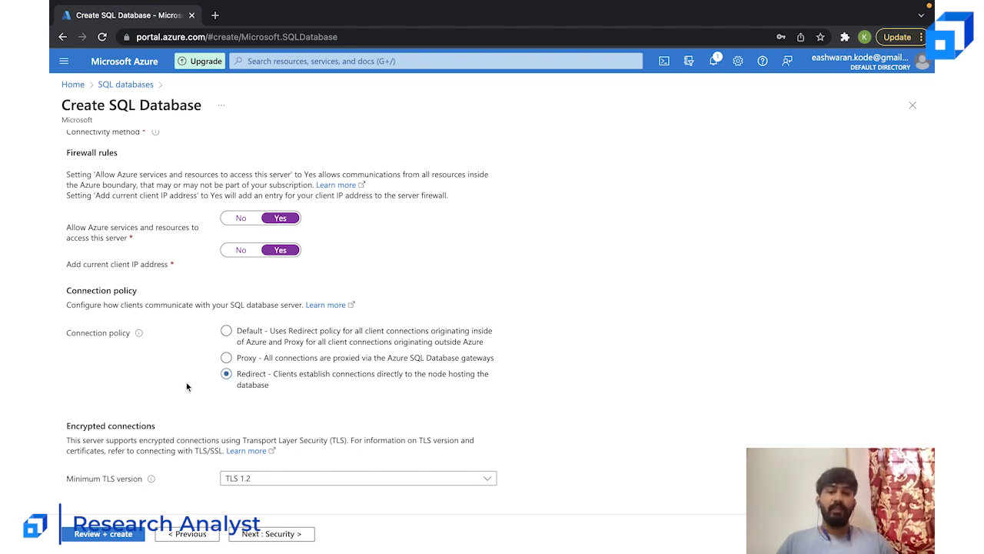
left_click(268, 332)
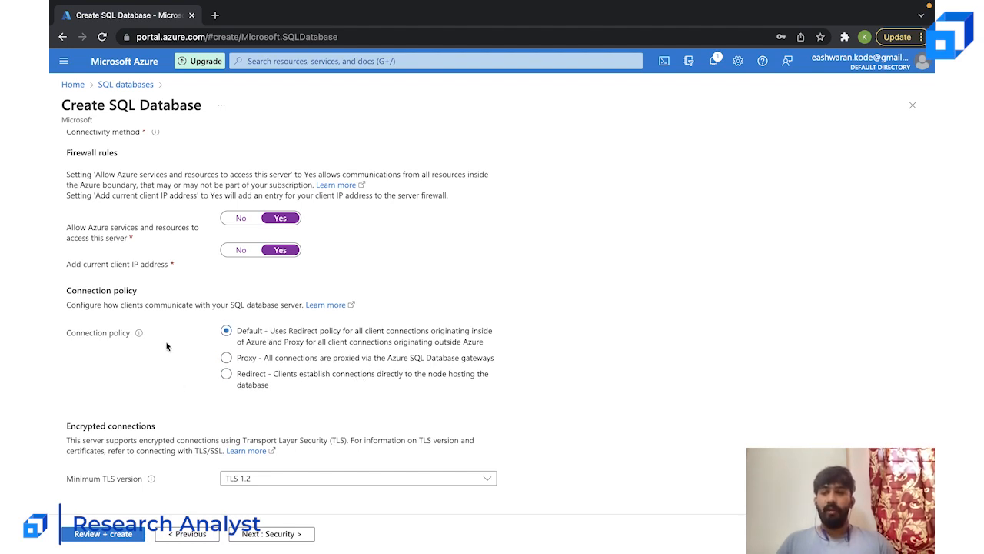
mouse_move(140, 337)
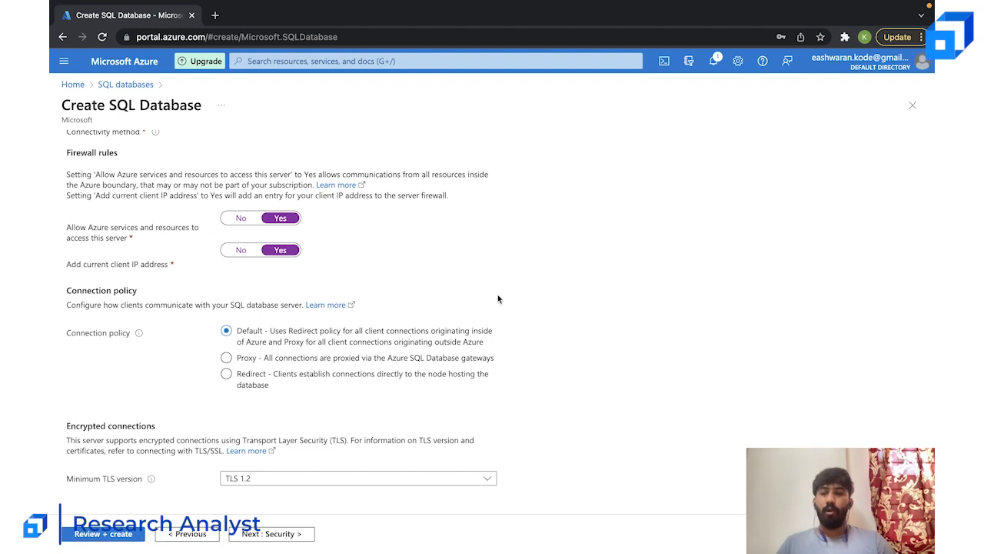
scroll(454, 327, "up", 3)
scroll(453, 327, "down", 3)
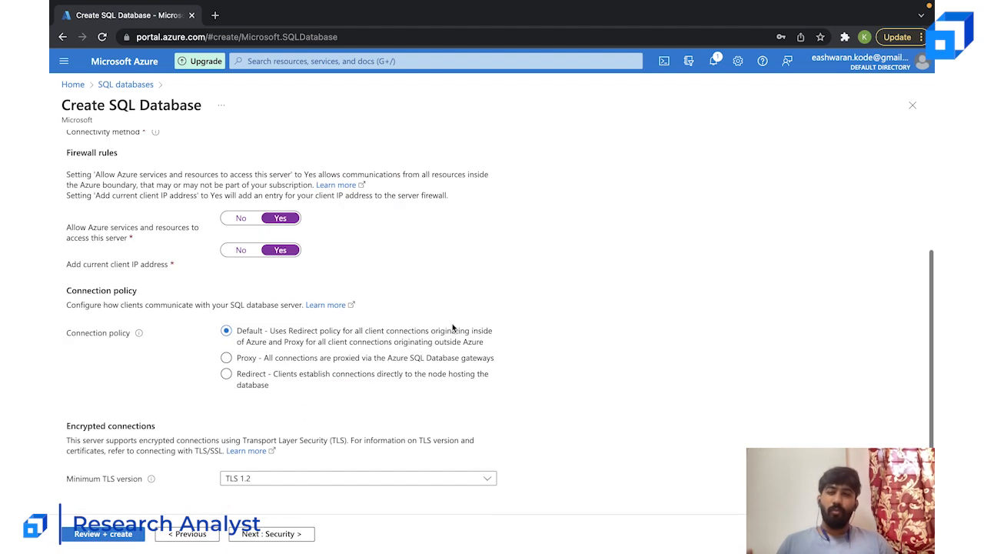
- Continue to the security settings and review the Microsoft Defender for SQL trial terms and the other security options
left_click(287, 534)
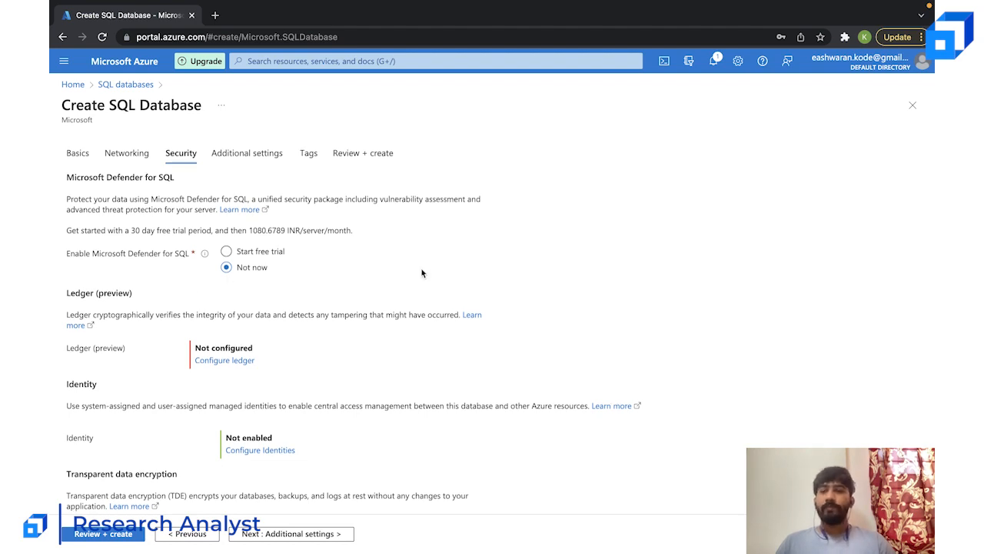
scroll(422, 272, "down", 2)
left_click_drag(133, 169, 212, 169)
left_click(312, 168)
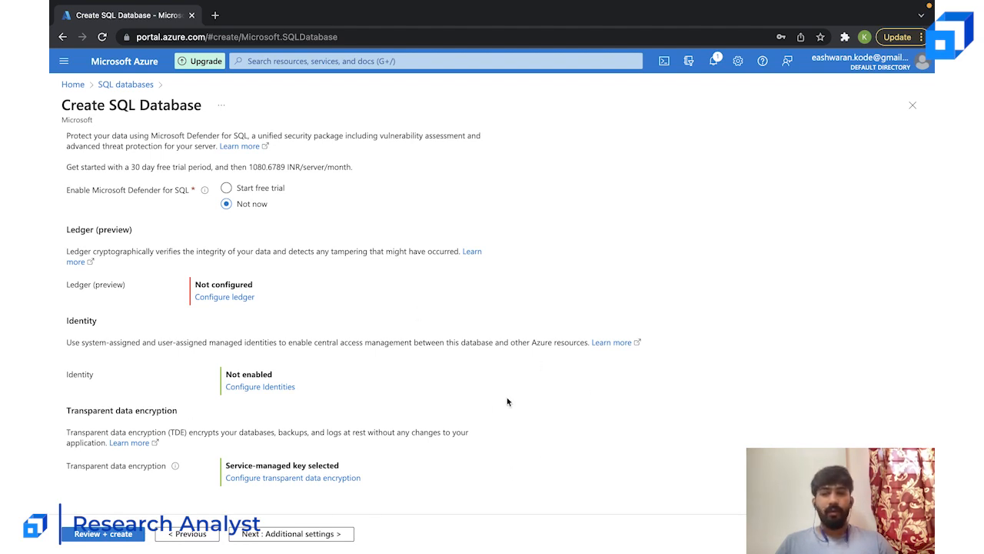
- Continue to the additional settings, compare the existing data options and choose Sample as the data source
left_click(285, 533)
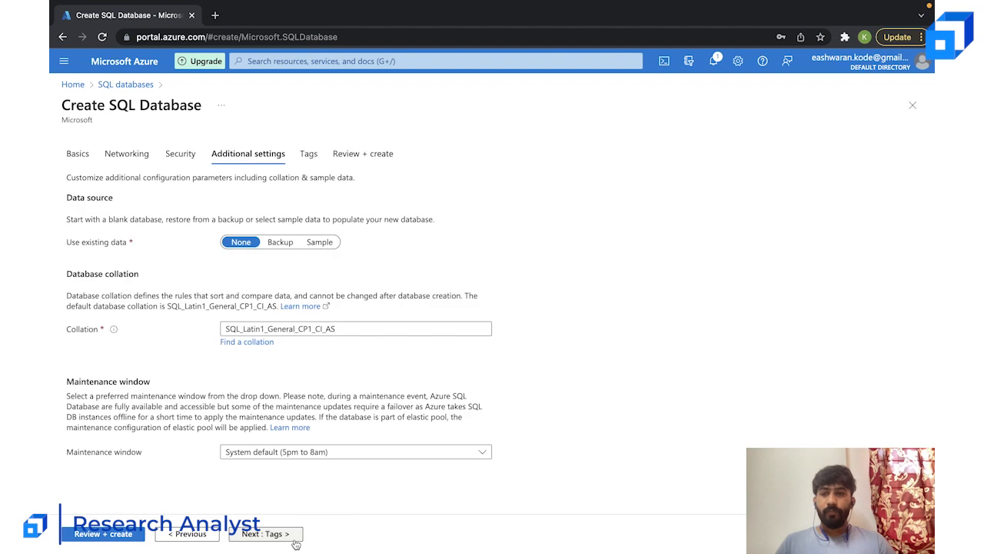
left_click(321, 245)
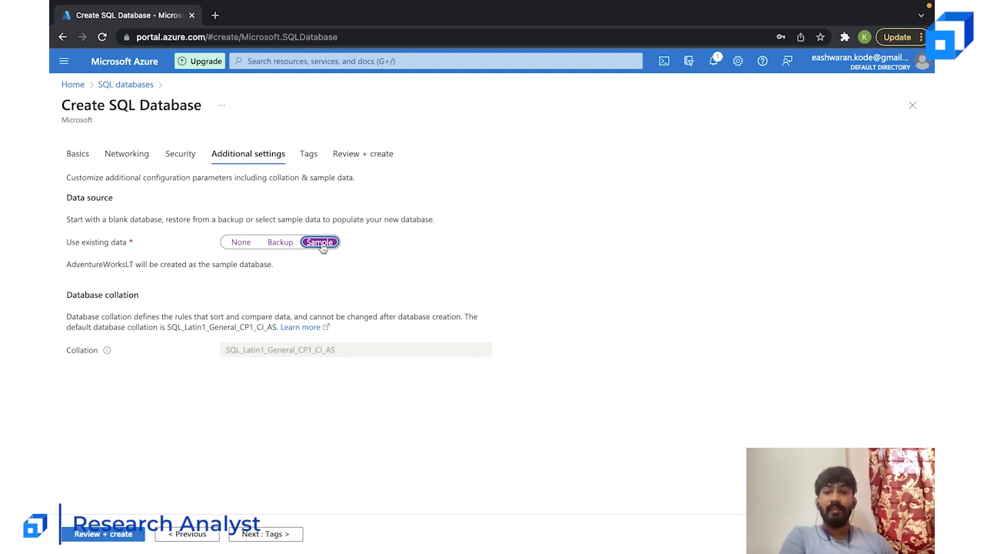
left_click(280, 243)
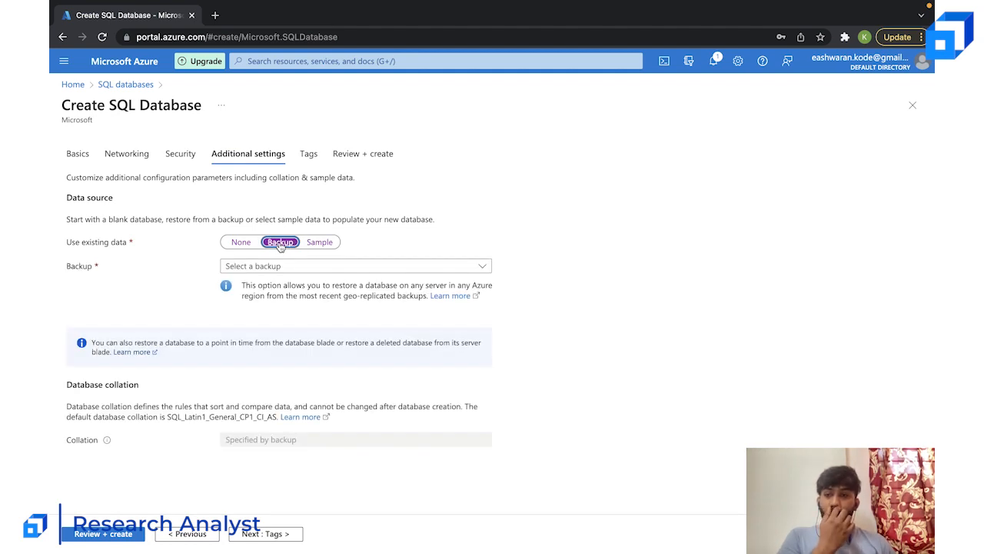
left_click(267, 265)
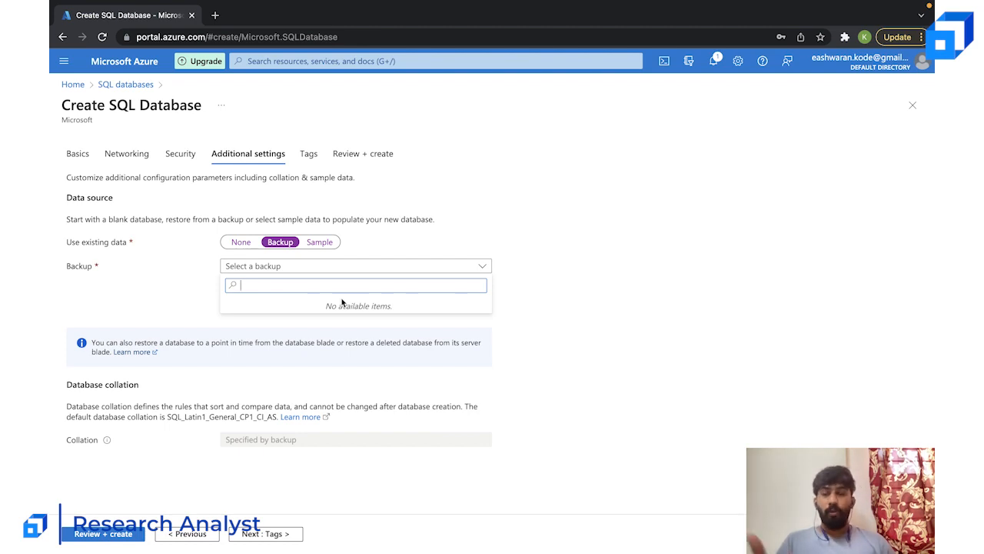
left_click(319, 242)
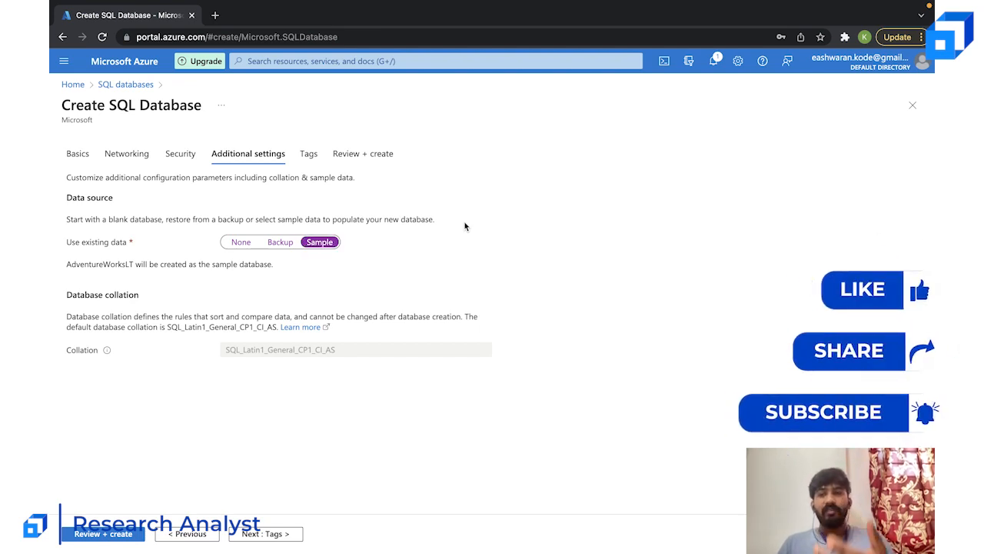
left_click_drag(66, 267, 136, 267)
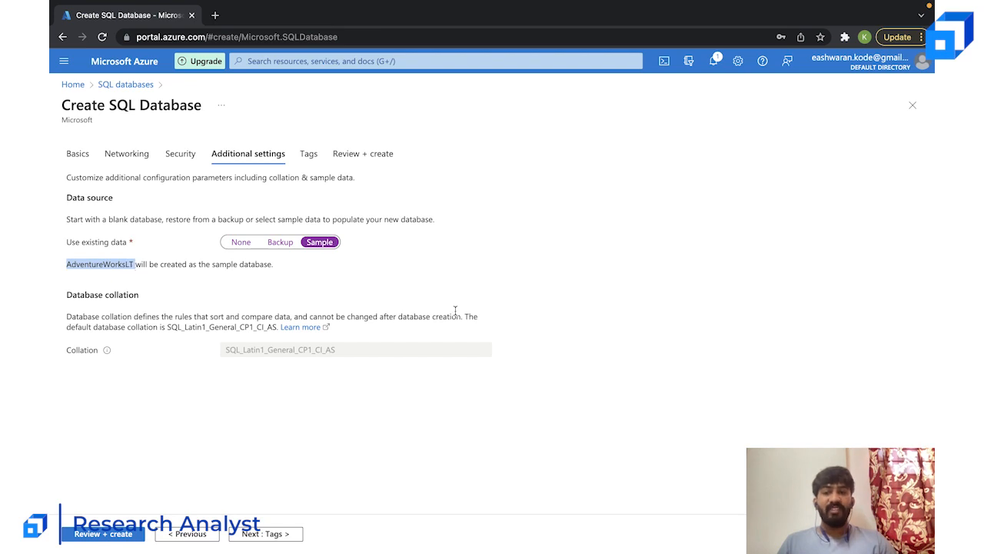
left_click(455, 311)
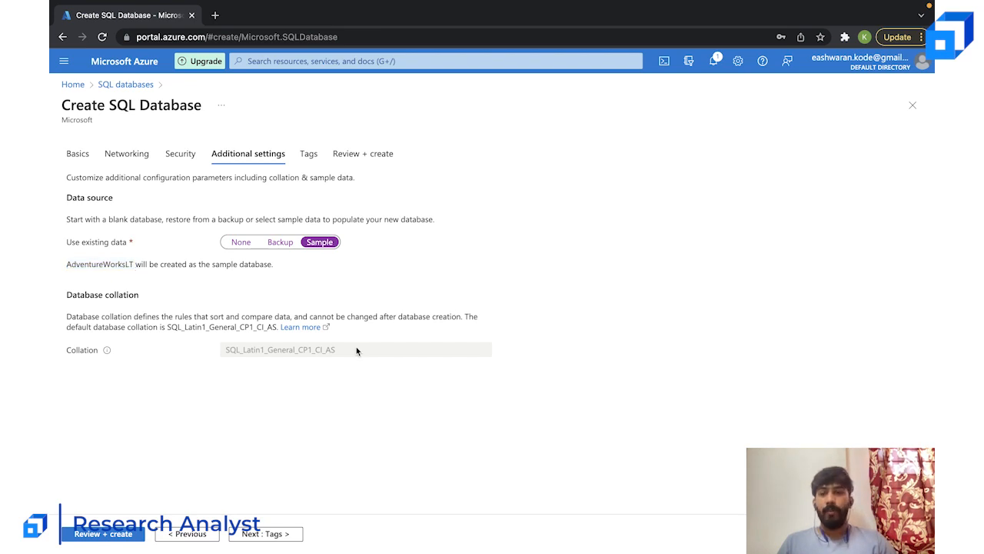
- Continue to the tags and add a tag called Name with the value sql-db
left_click(278, 537)
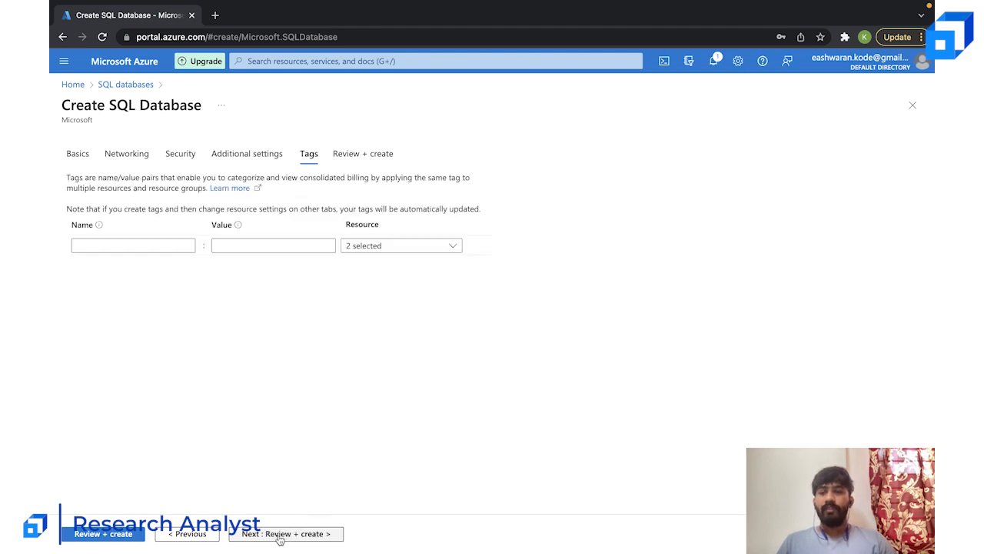
left_click(162, 246)
type("Name")
key("Tab")
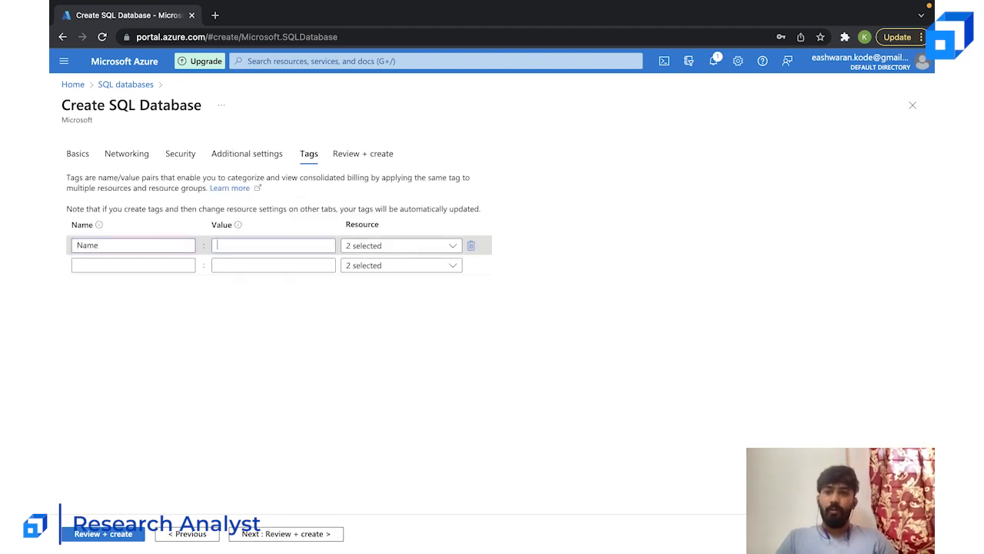
type("sql-db")
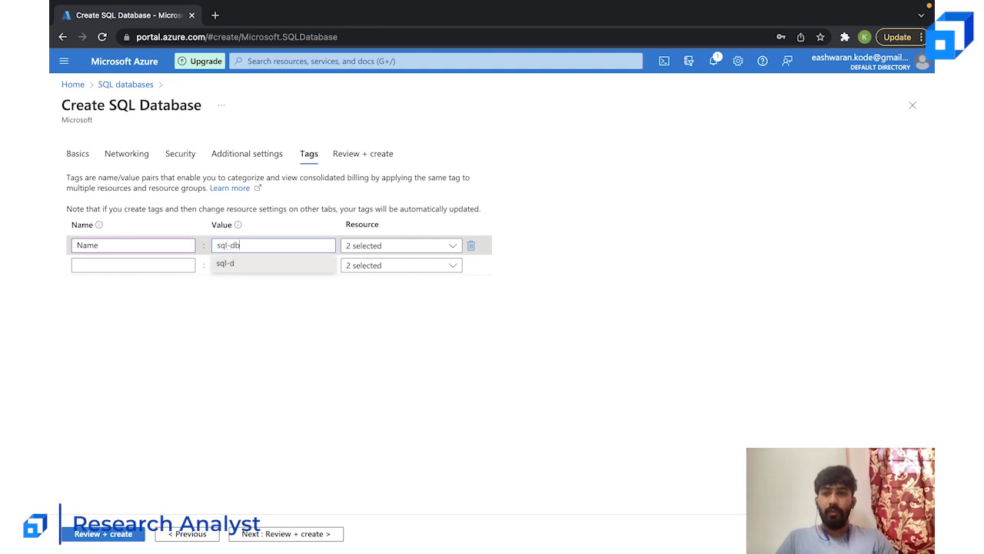
- Review the configuration summary, create the SQL database and check the deployment notifications
left_click(269, 534)
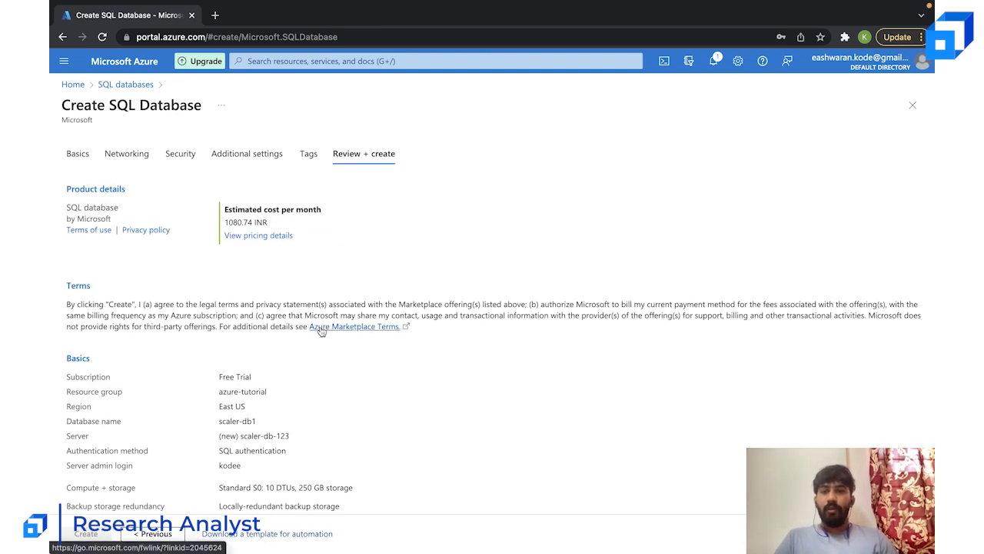
scroll(484, 292, "down", 10)
scroll(484, 293, "up", 10)
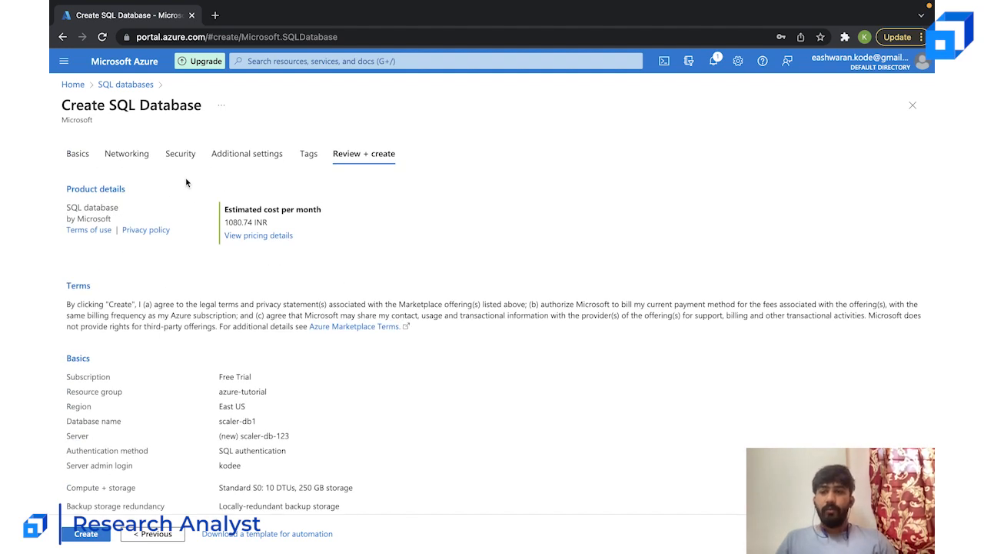
scroll(405, 326, "down", 10)
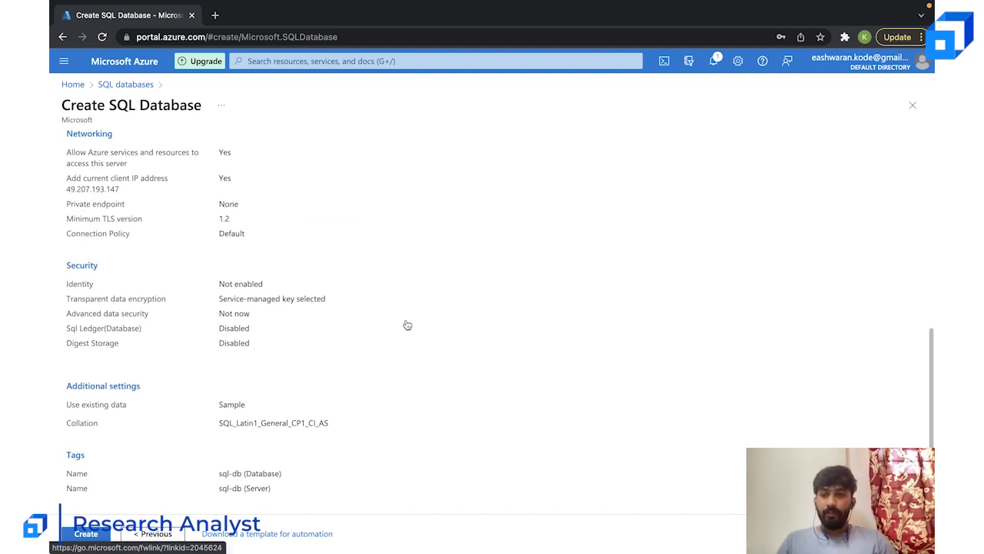
scroll(404, 325, "up", 10)
left_click(86, 533)
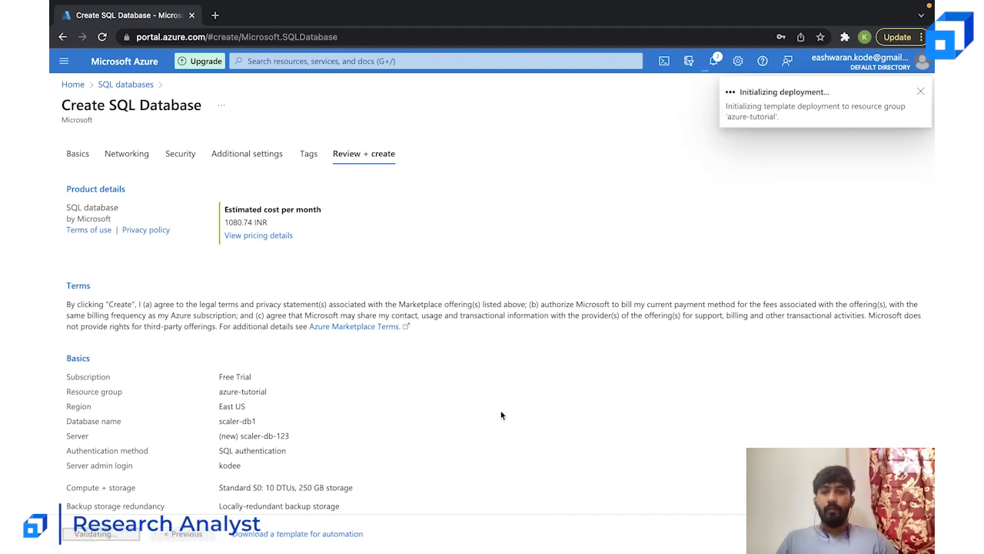
left_click(715, 60)
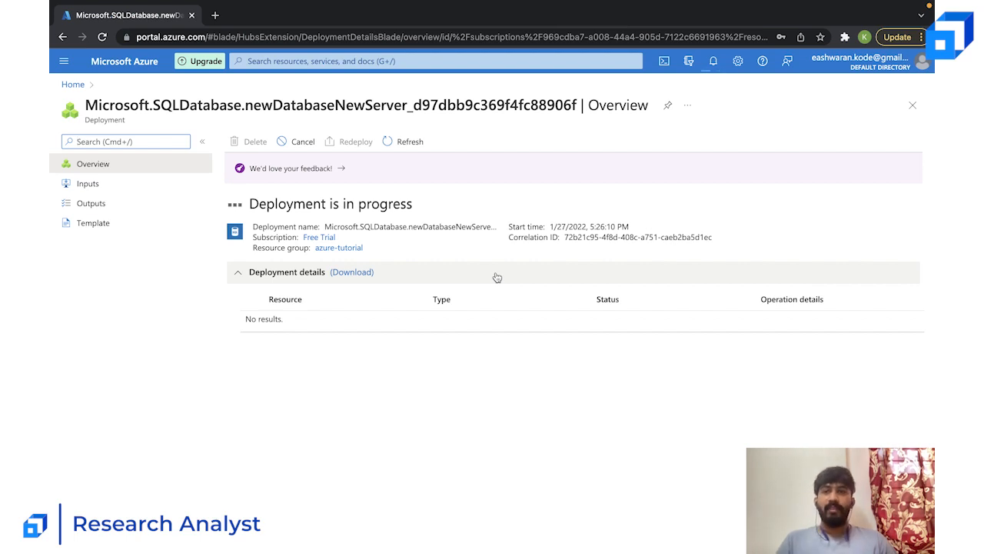
- Draft a sample mysql connection command in a new browser tab with -u username, a placeholder password, -P 3306 and -h with a host, and discard it
left_click(214, 15)
type("mysql")
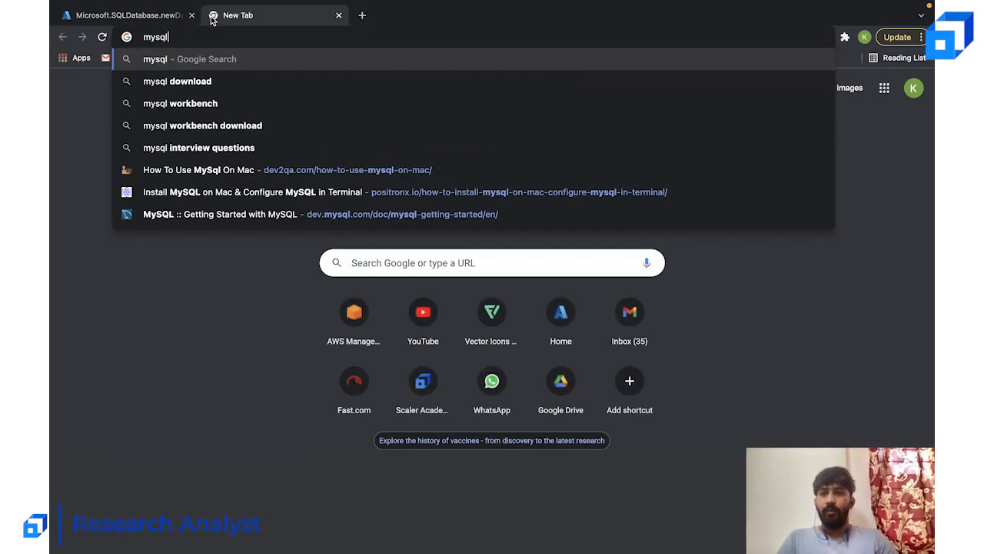
type(" -u ")
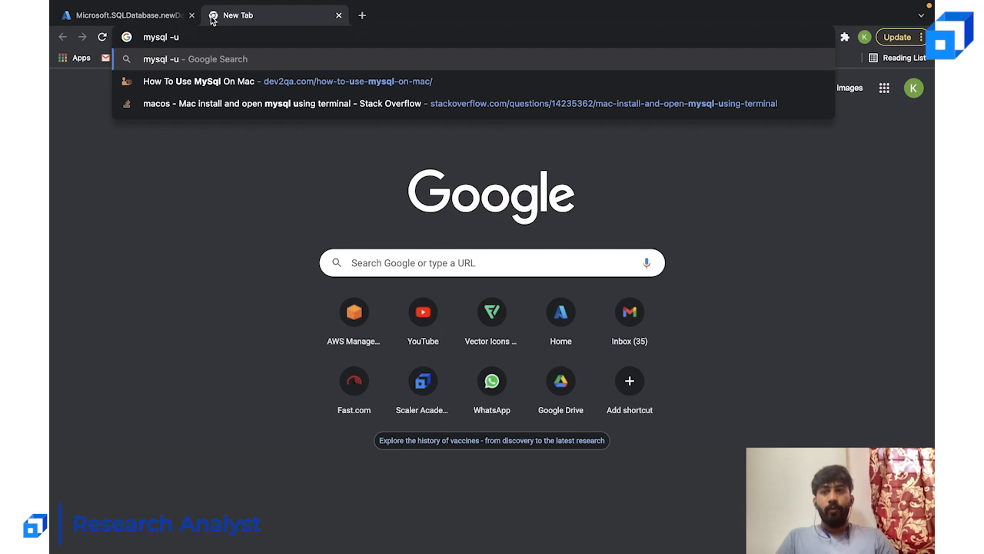
type("username -p alsdasd")
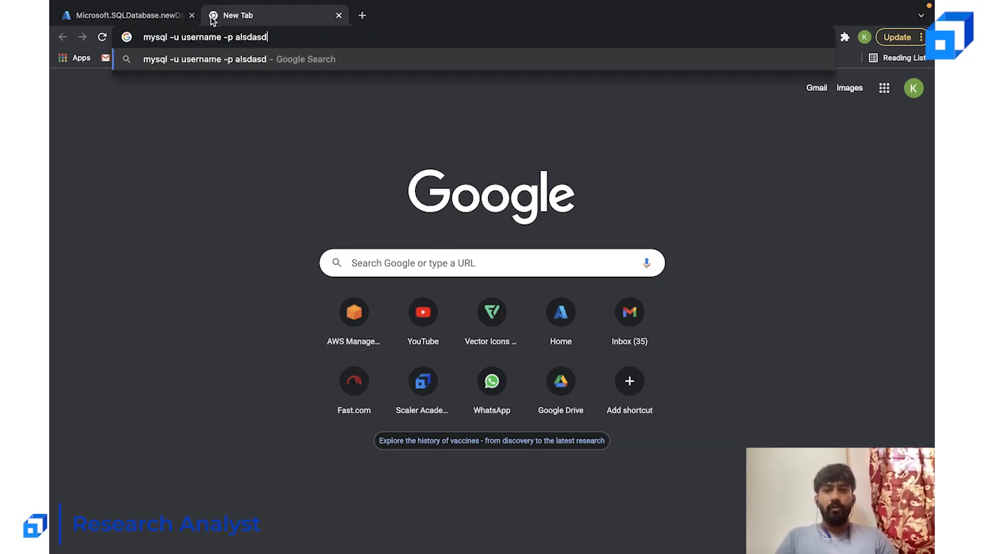
key("BackSpace")
key("BackSpace")
key("BackSpace")
key("BackSpace")
key("BackSpace")
key("BackSpace")
key("BackSpace")
type("p")
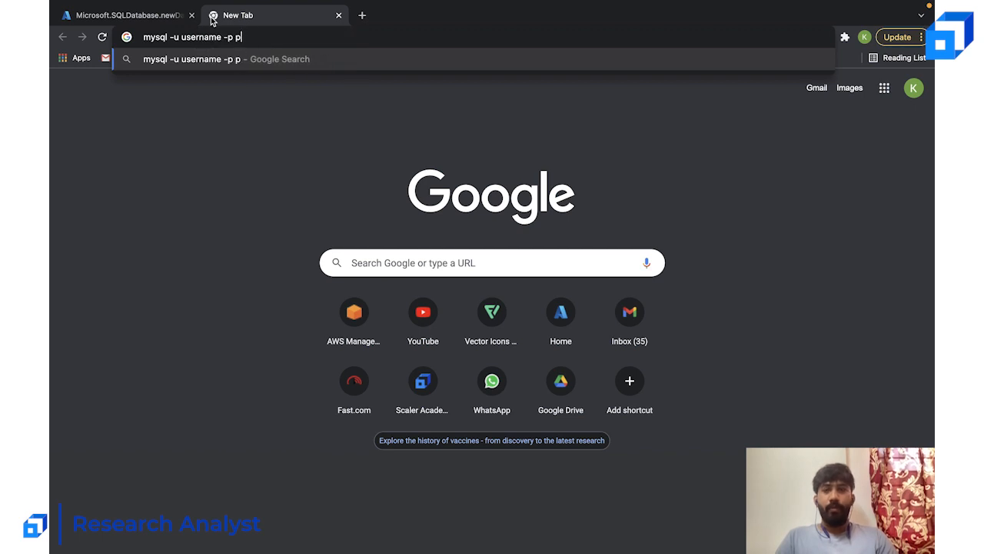
type("assword -P")
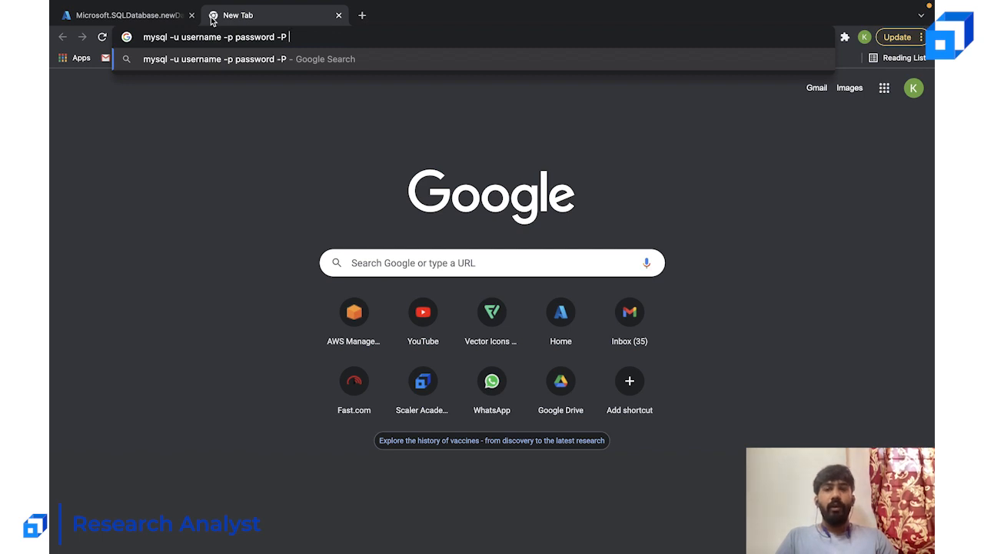
type(" 3306")
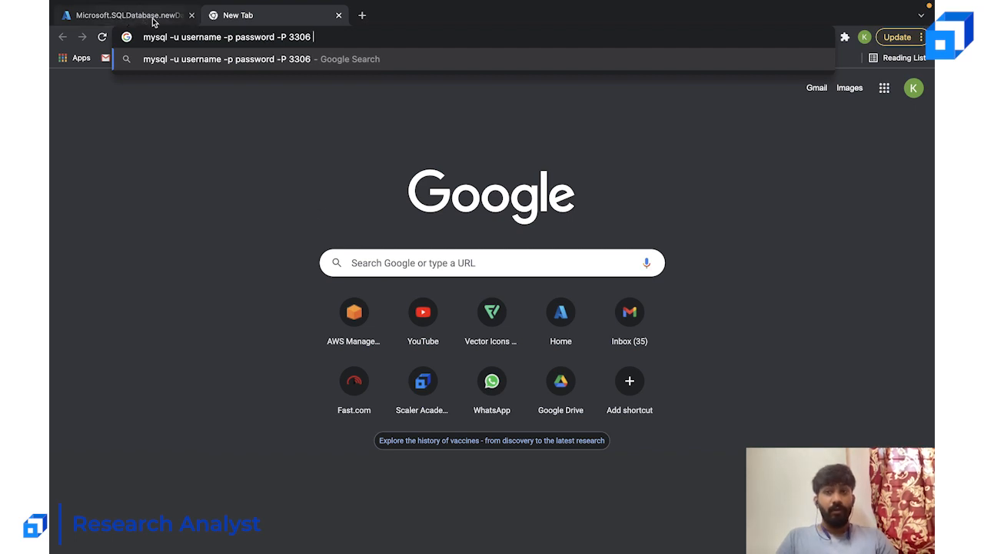
type(" -h asdasd")
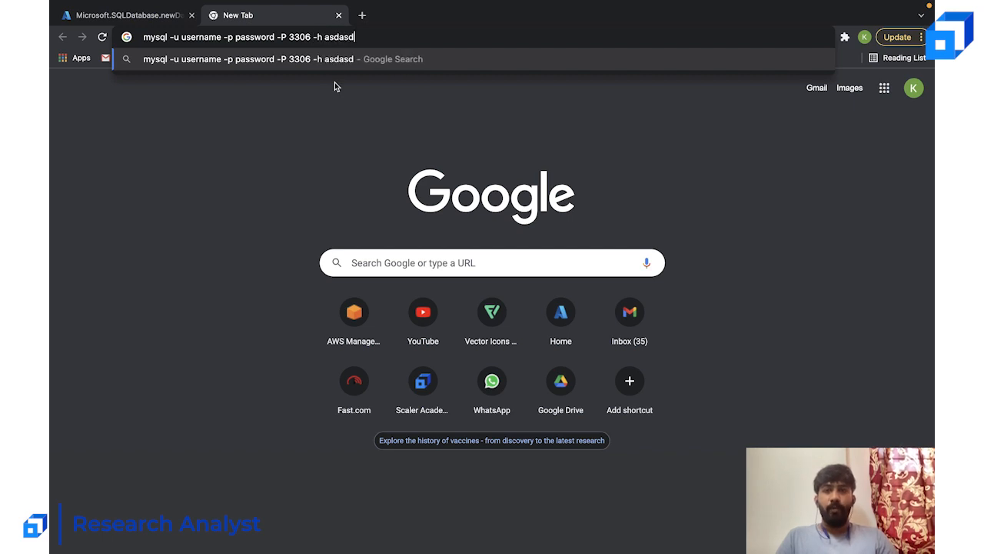
key("ctrl+a")
key("BackSpace")
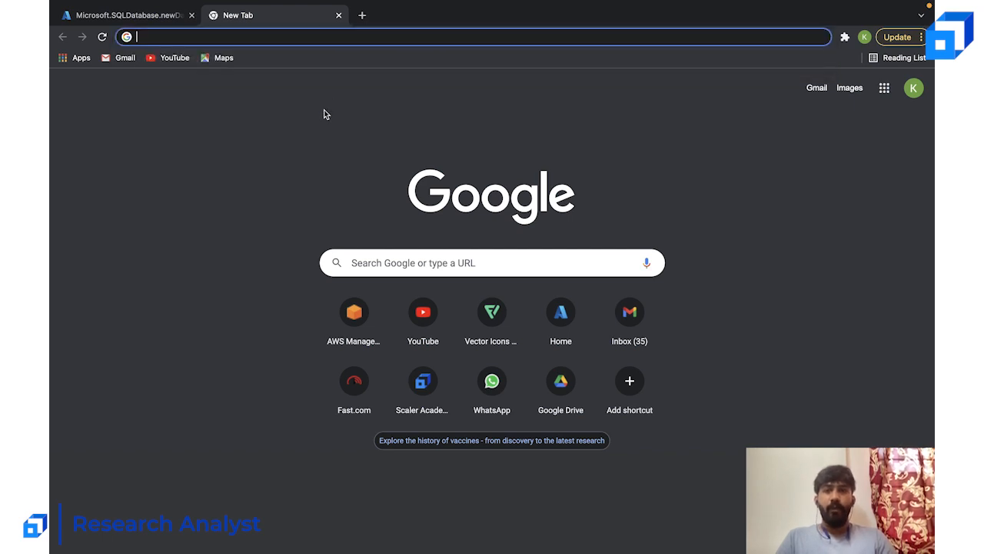
left_click(340, 15)
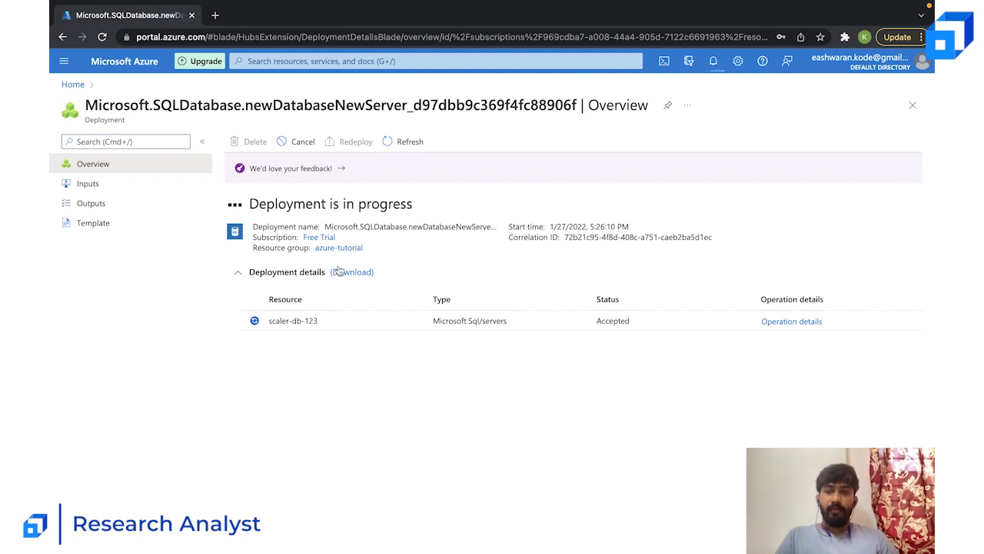
- Search the portal for mysql, open Azure Database for MySQL servers and start creating a Single server deployment
left_click(313, 62)
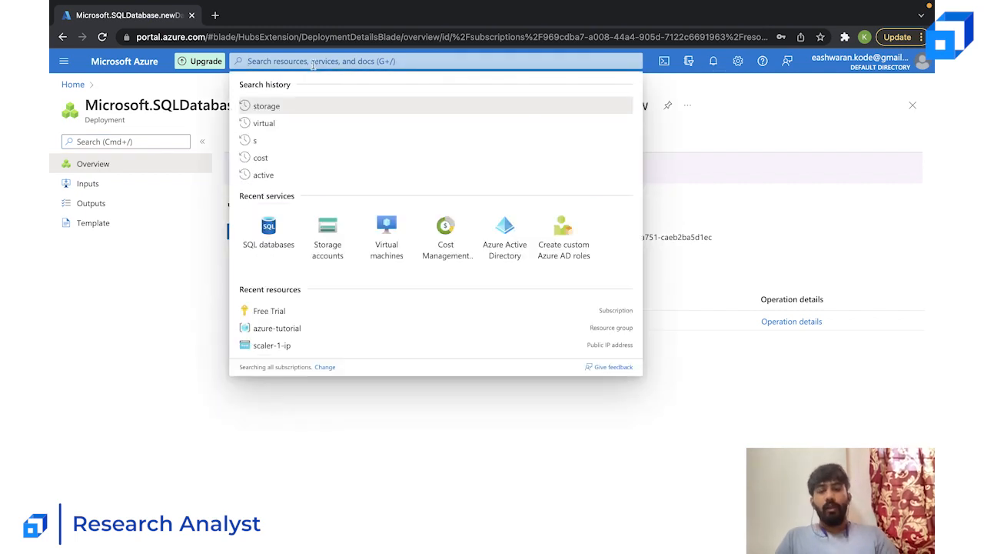
type("sql")
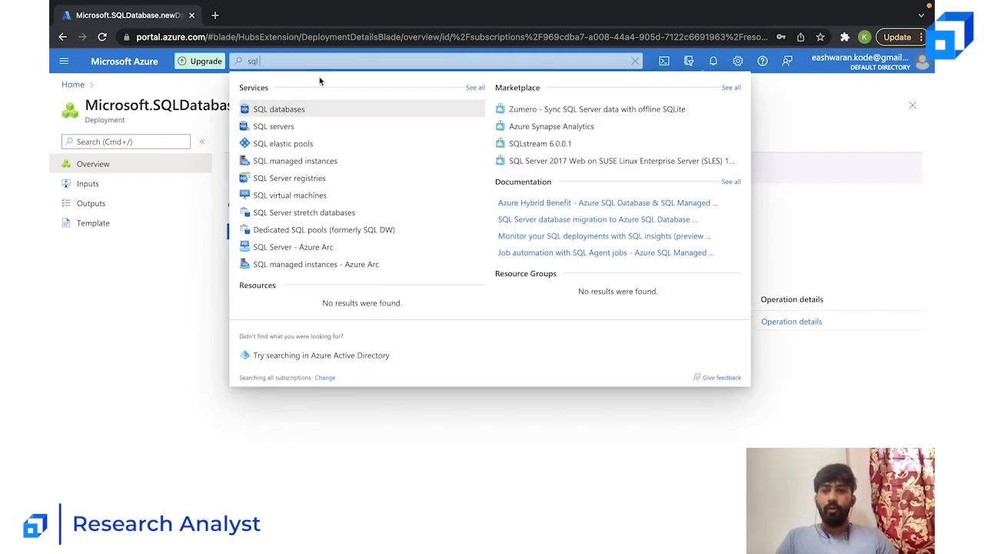
key("BackSpace")
key("BackSpace")
key("BackSpace")
type("mysql")
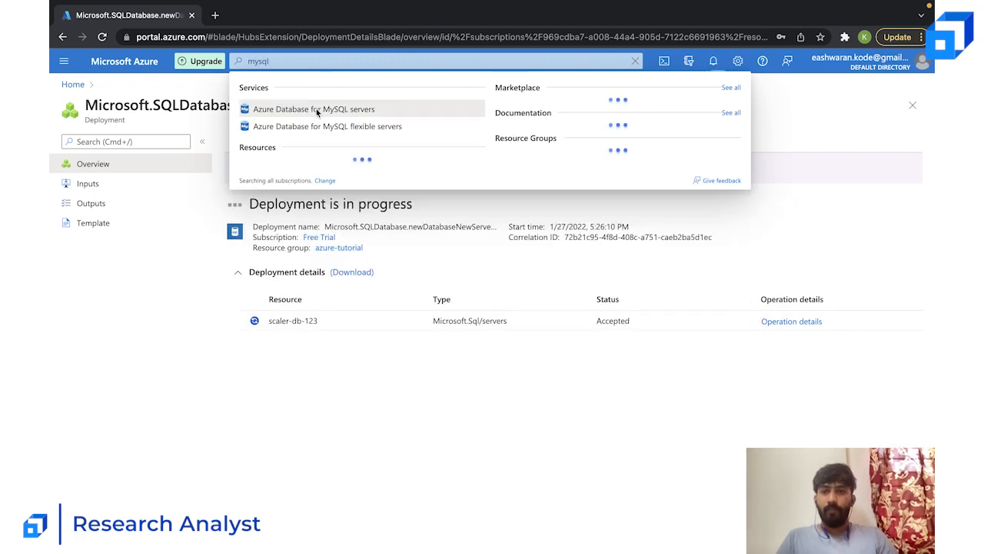
left_click(336, 110)
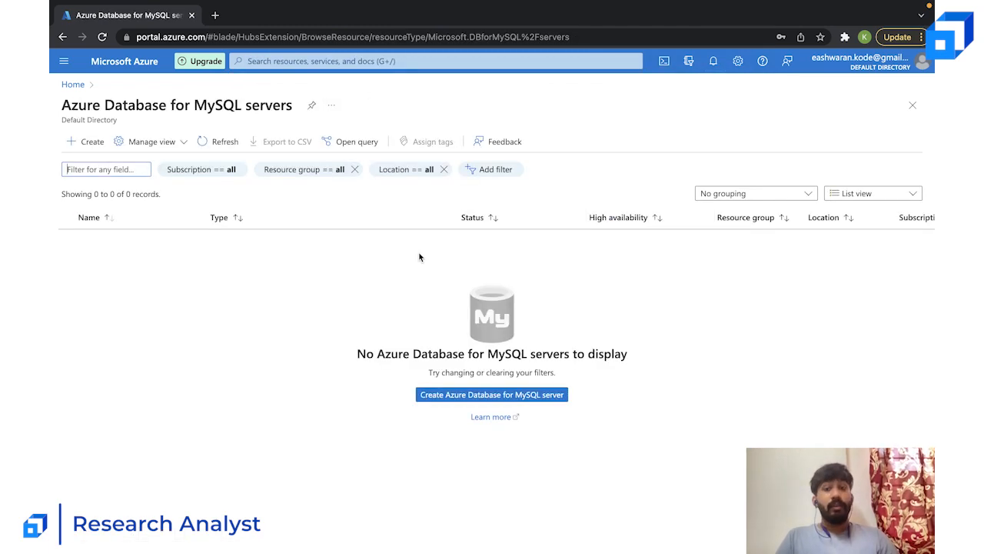
left_click(466, 396)
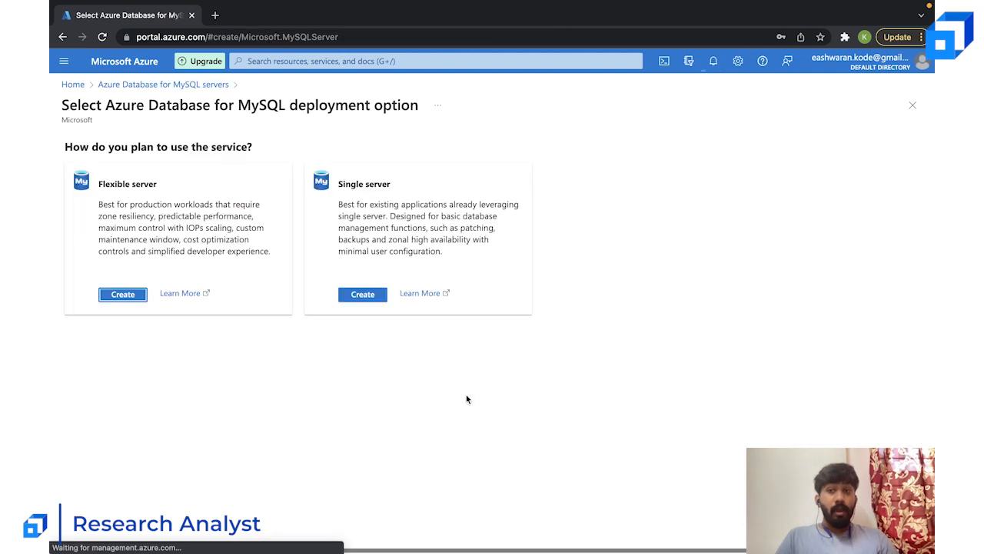
left_click(367, 294)
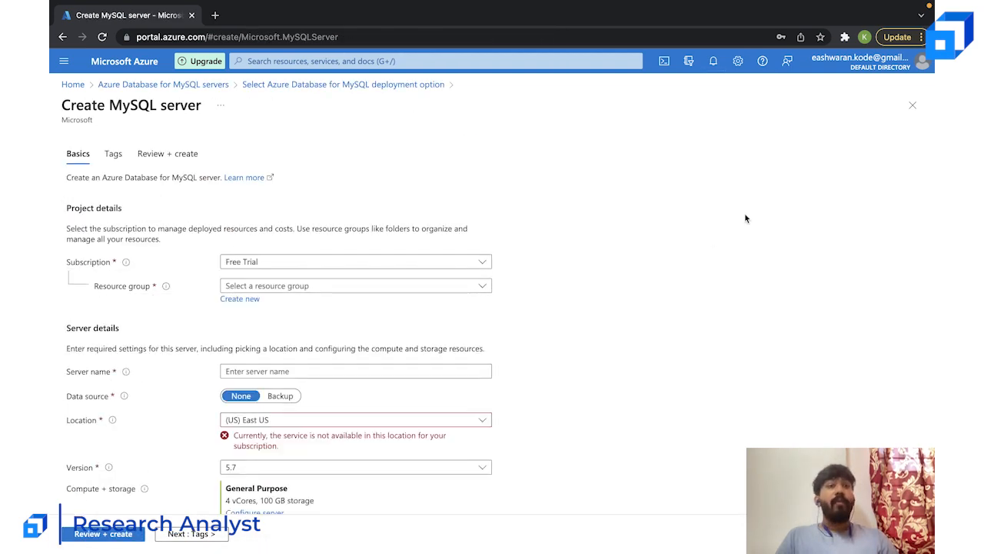
- Check the deployment notifications and select azure-tutorial as the MySQL server's resource group
left_click(714, 61)
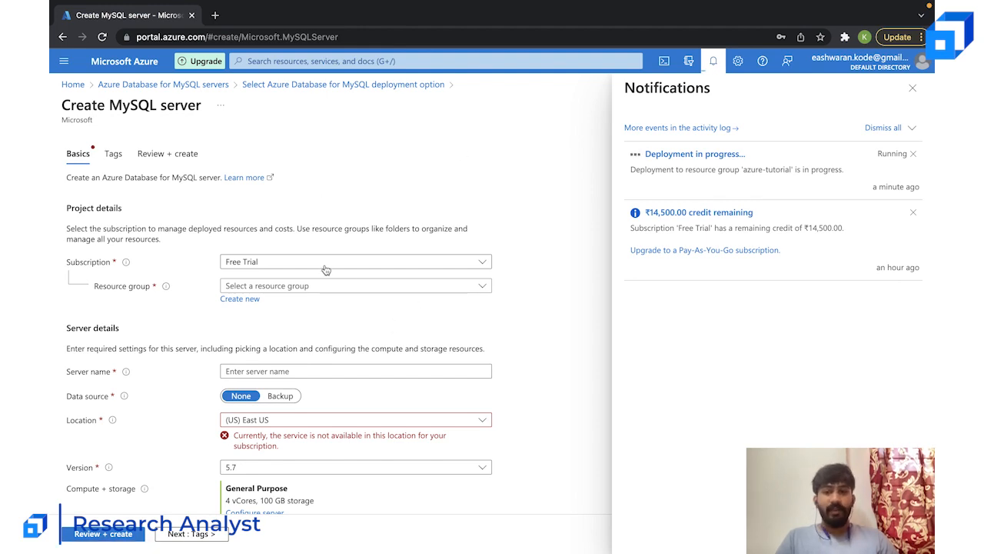
left_click(292, 265)
left_click(156, 289)
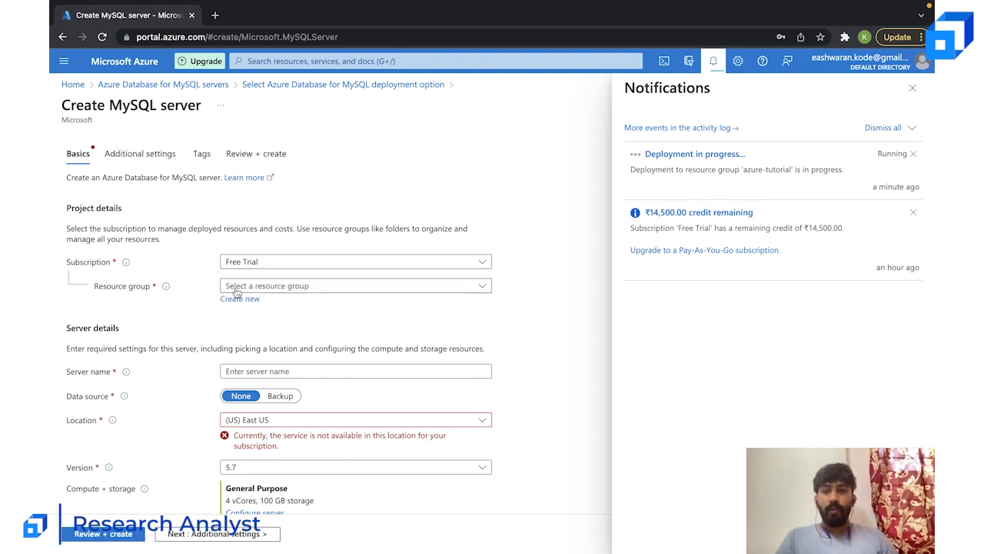
left_click(240, 287)
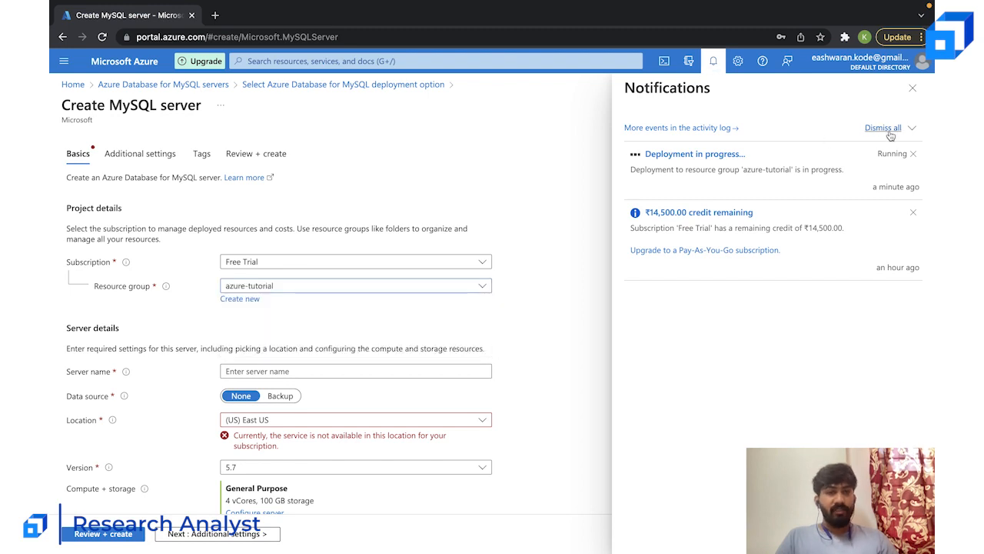
left_click(913, 89)
- Name the server scaler-db-mysql1 and set its location to (US) East US 2
scroll(635, 223, "down", 1)
left_click(398, 279)
type("scaler-db-mysql1")
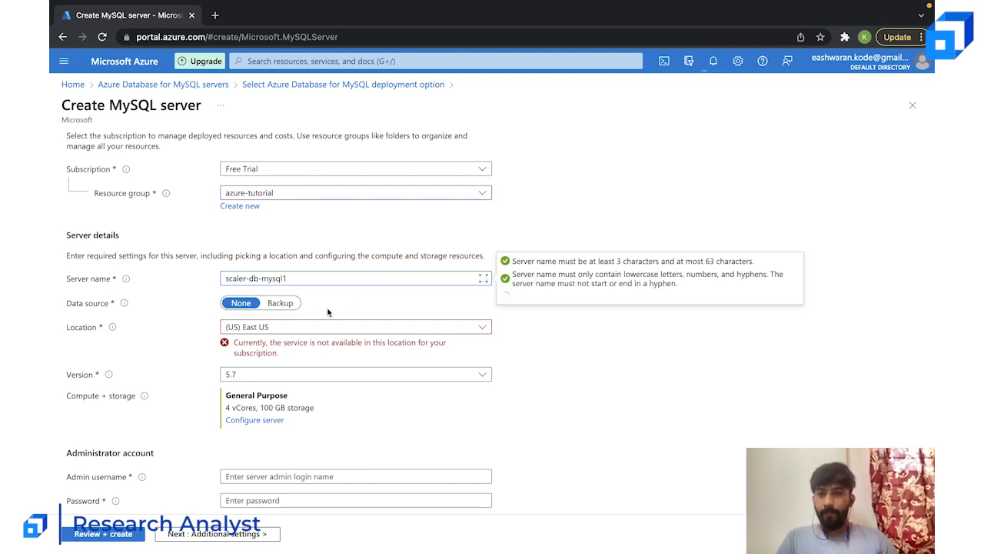
scroll(328, 311, "down", 1)
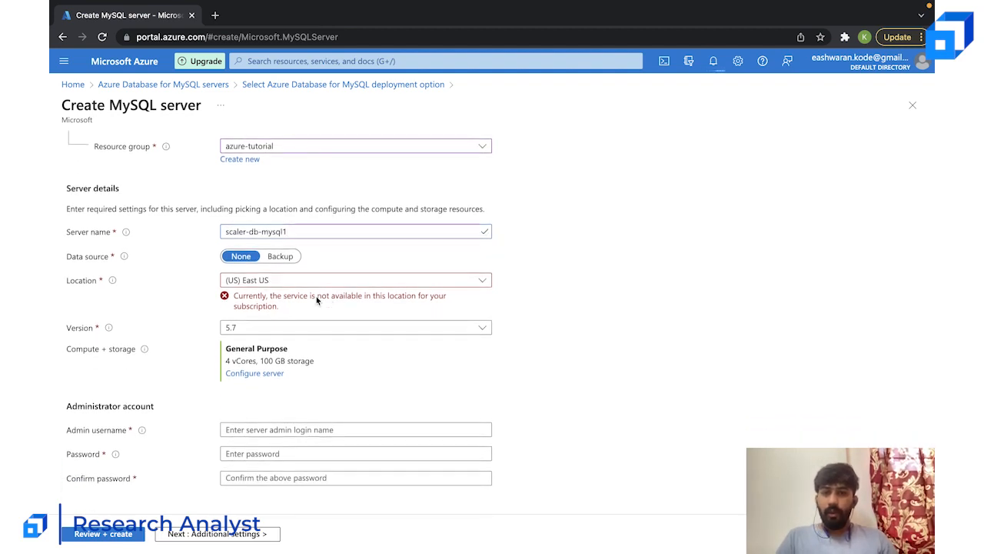
left_click(366, 282)
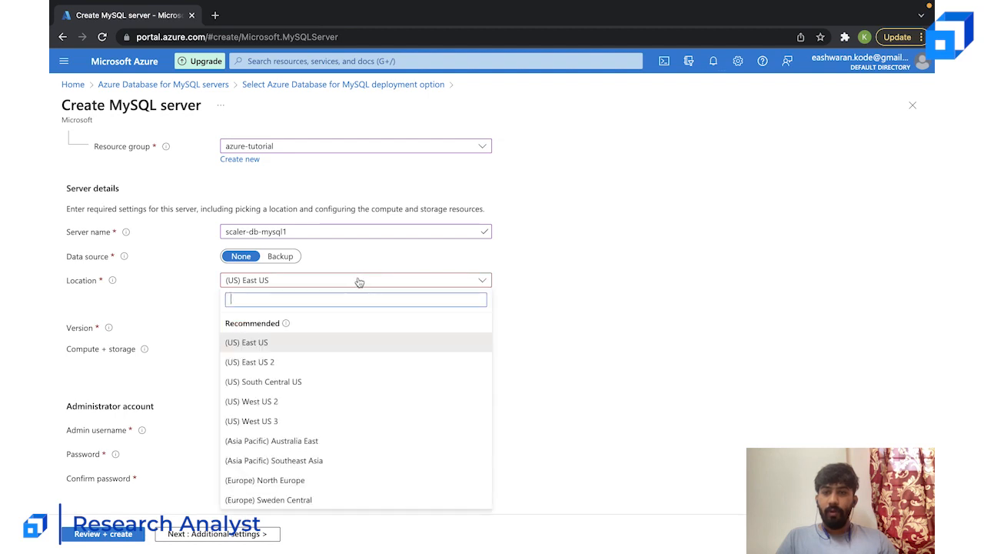
left_click(300, 359)
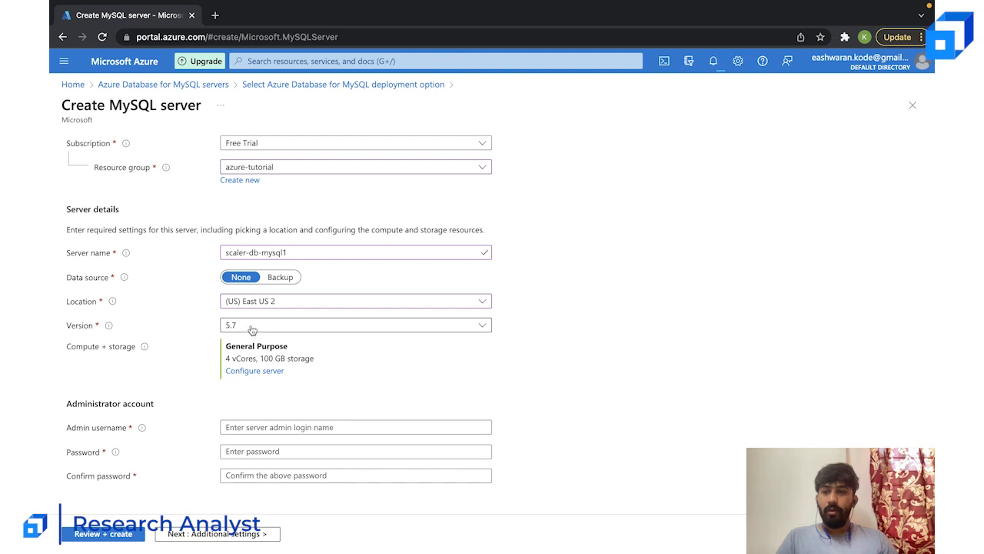
- Configure the server with the Basic pricing tier, storage auto-growth set to No and 5 GB of storage
left_click(252, 371)
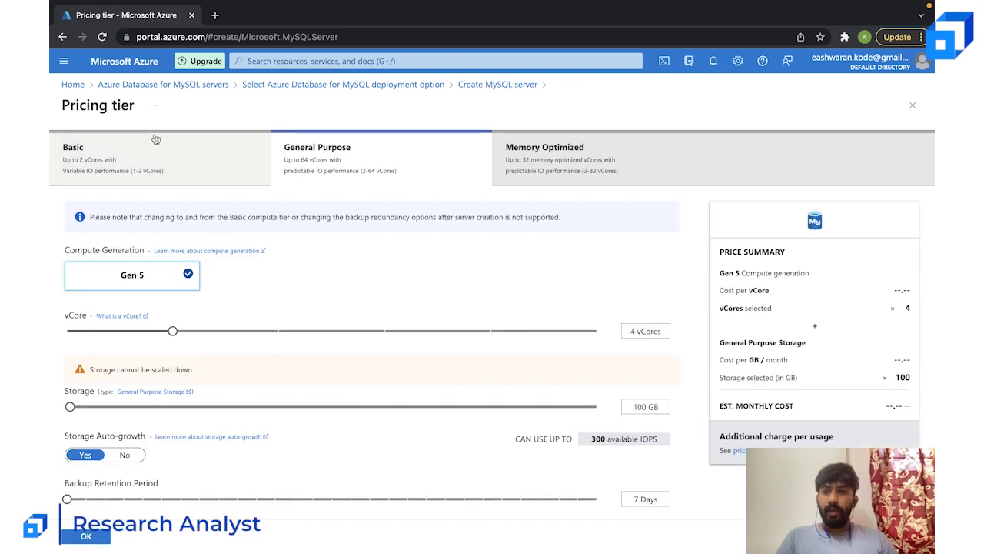
left_click(188, 182)
scroll(738, 373, "down", 2)
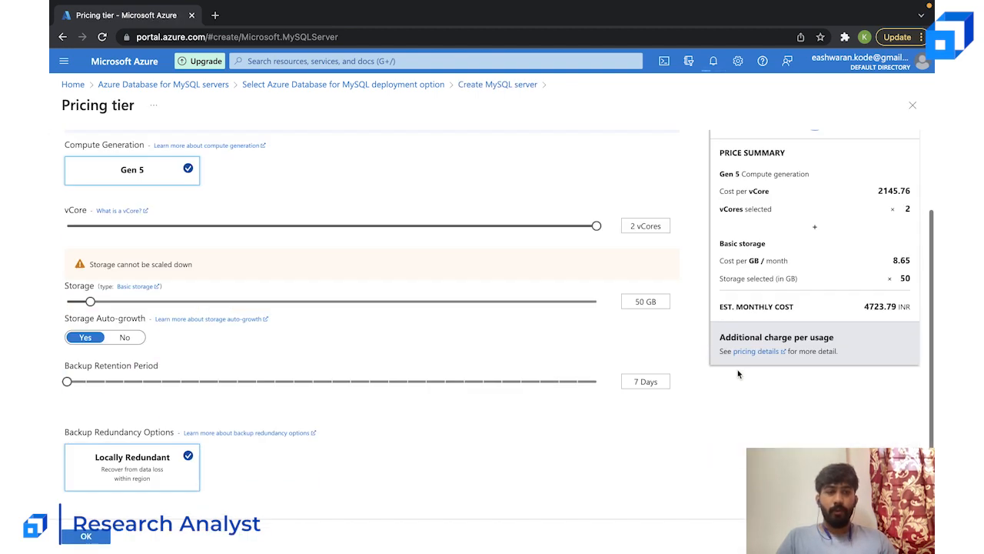
scroll(738, 374, "up", 1)
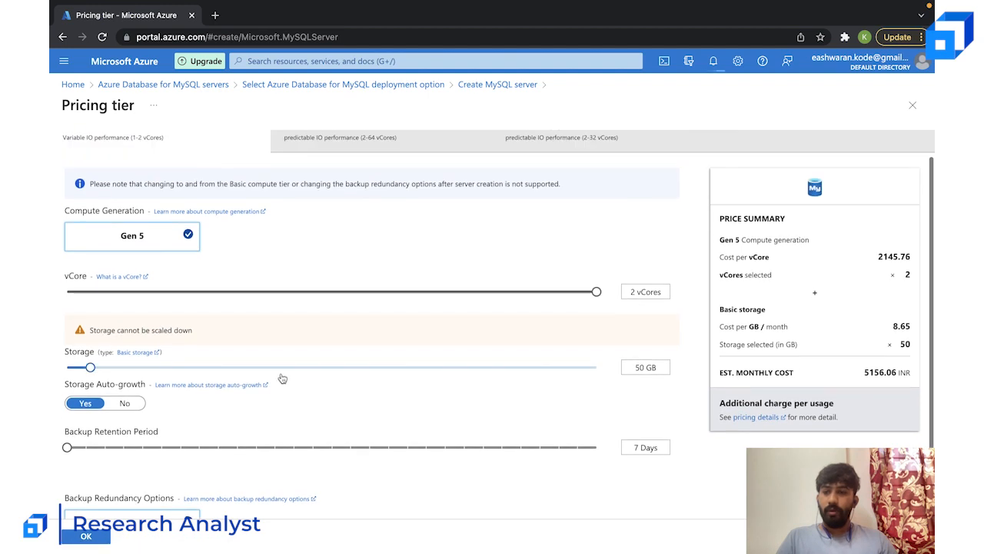
left_click(118, 406)
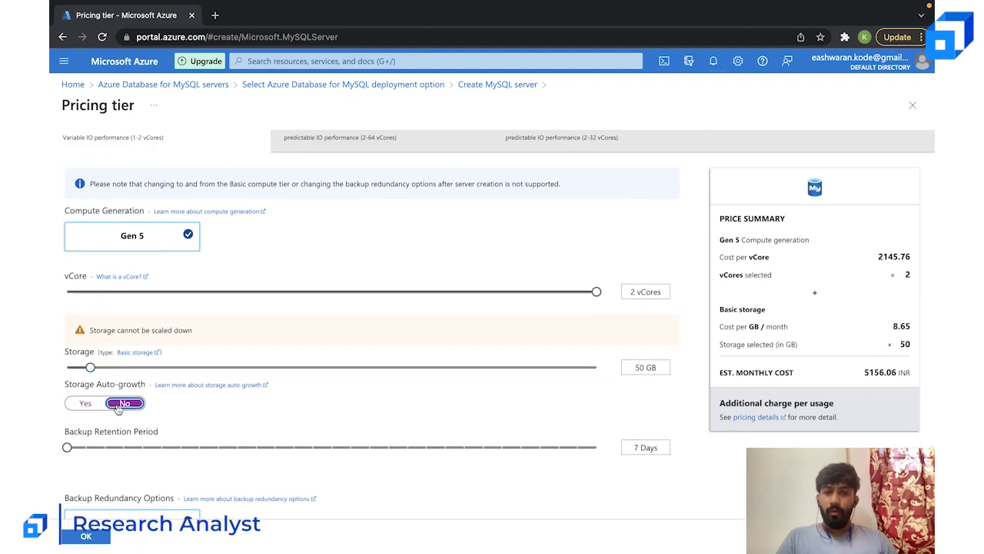
left_click_drag(90, 370, 54, 374)
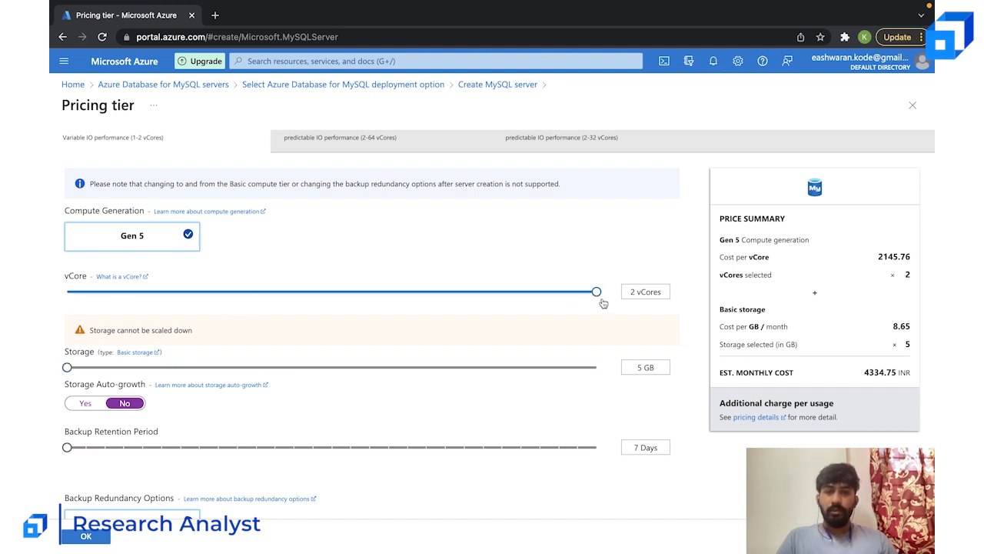
- Try the pricing with 1 vCore, return to 2 vCores and apply the pricing tier configuration
left_click_drag(597, 296, 48, 299)
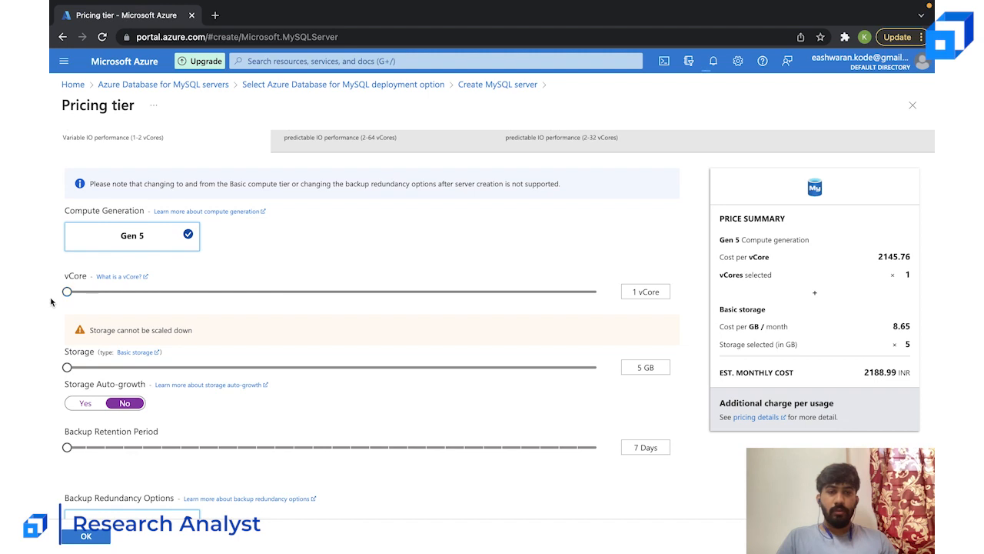
left_click(456, 296)
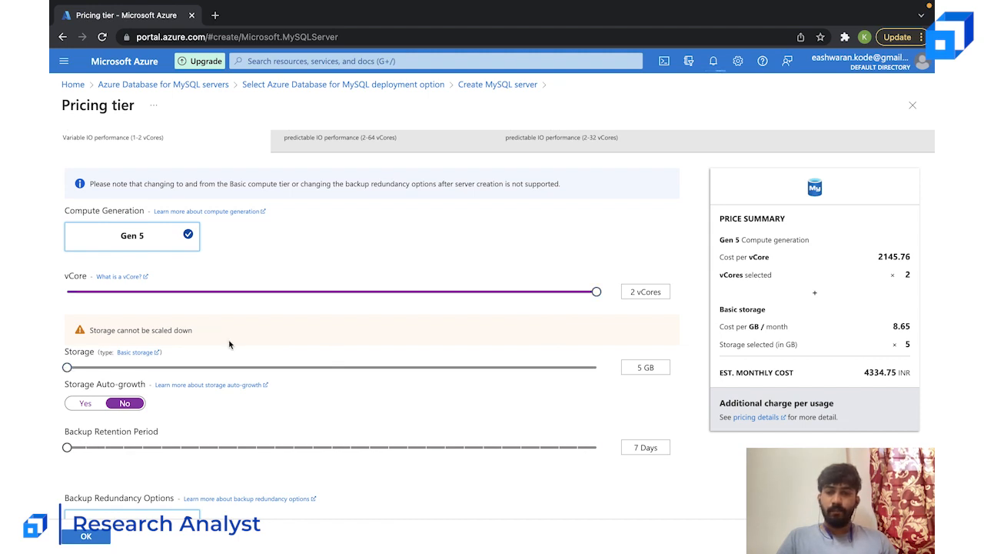
scroll(229, 345, "down", 1)
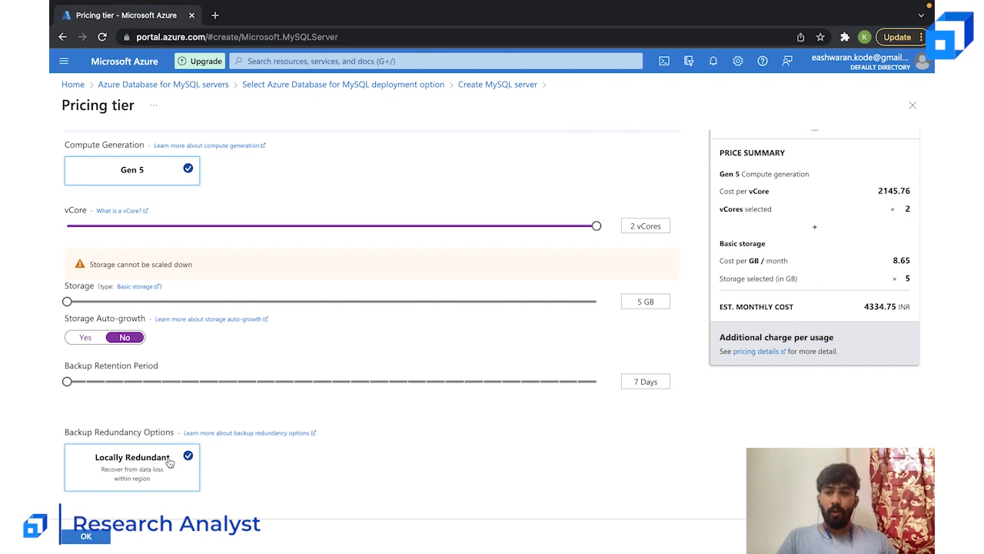
scroll(448, 323, "up", 2)
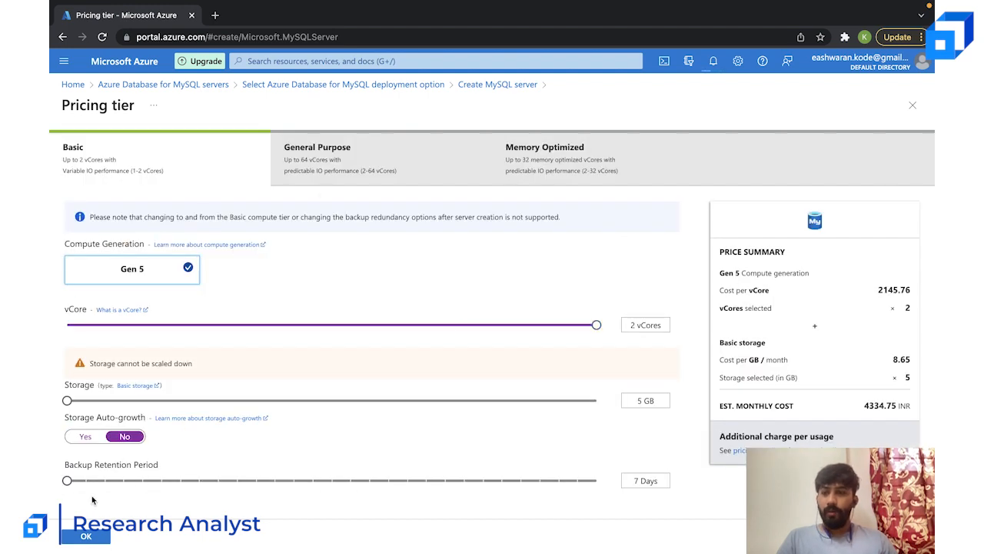
left_click(82, 537)
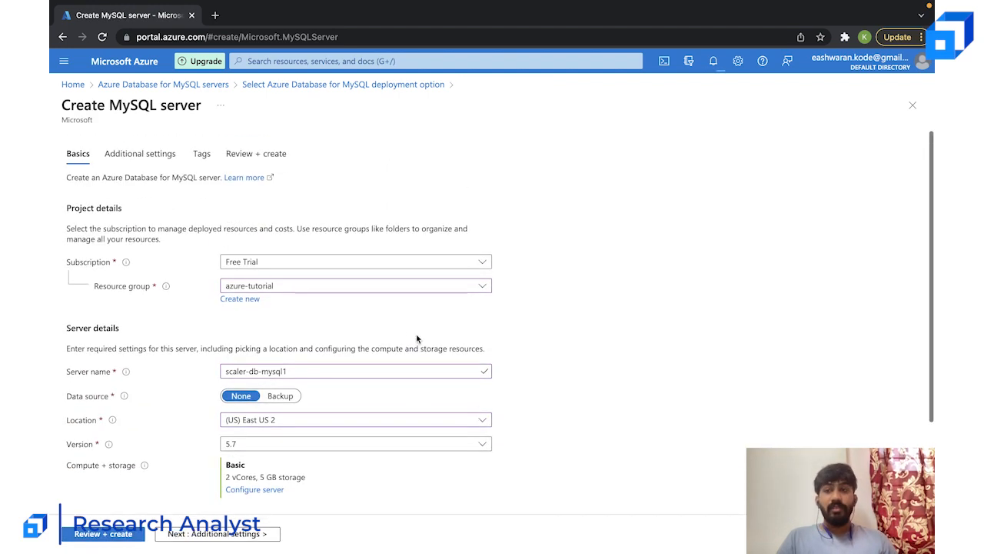
- Check the deployment notifications, load portal.azure.com in a second browser tab and return to the MySQL server form
left_click(714, 62)
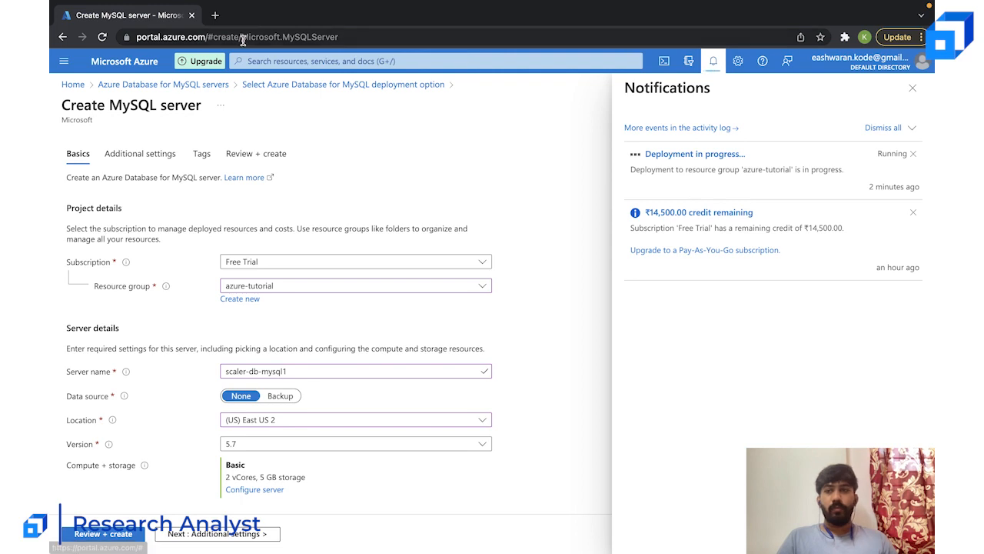
left_click(216, 15)
type("po")
key("Return")
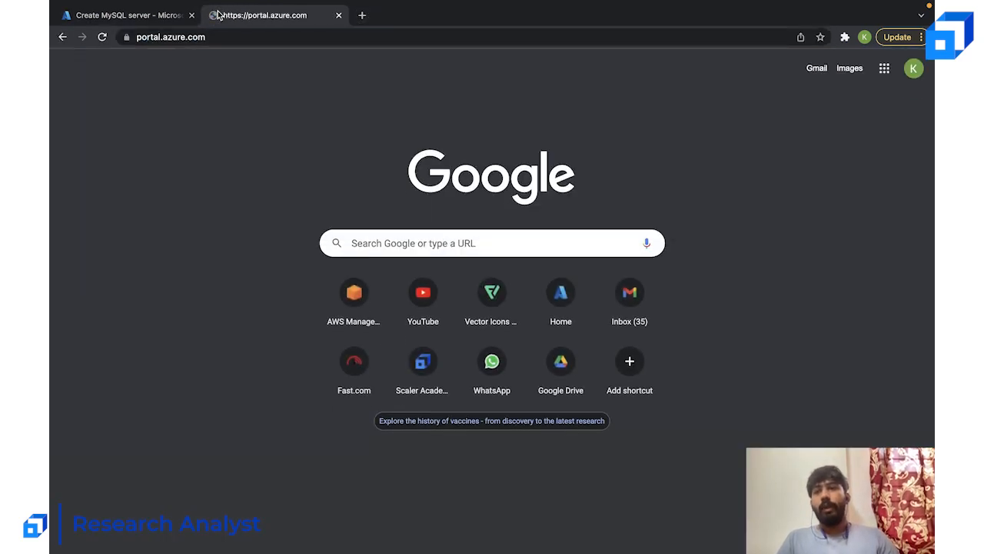
left_click(143, 15)
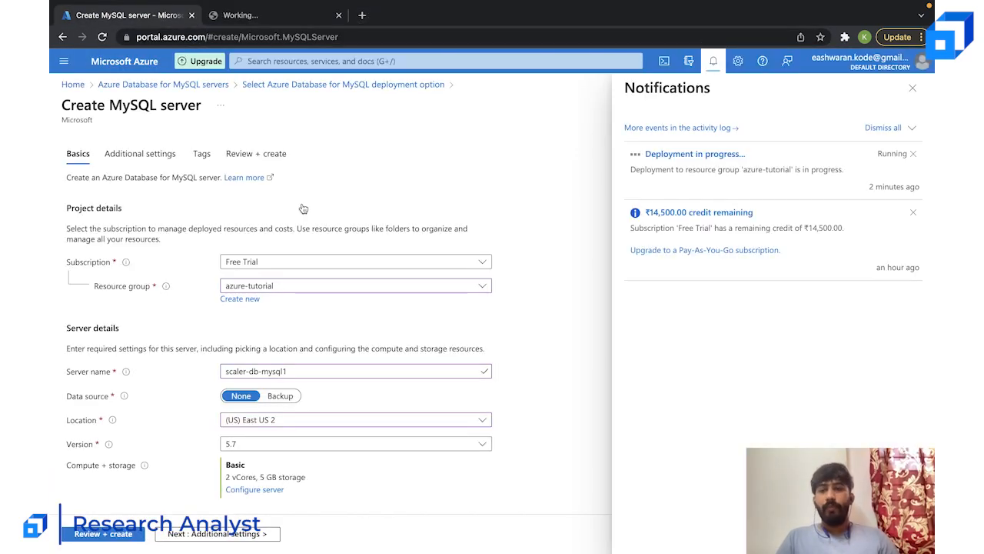
left_click(549, 267)
- Enter the admin username for the server's administrator account, then type and confirm the account password
scroll(594, 225, "down", 3)
left_click(319, 429)
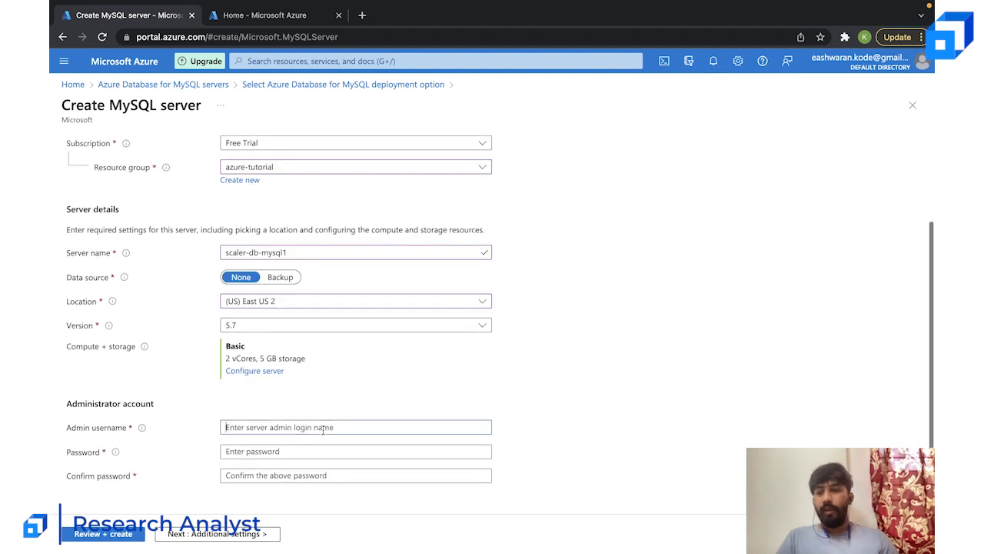
type("kodee")
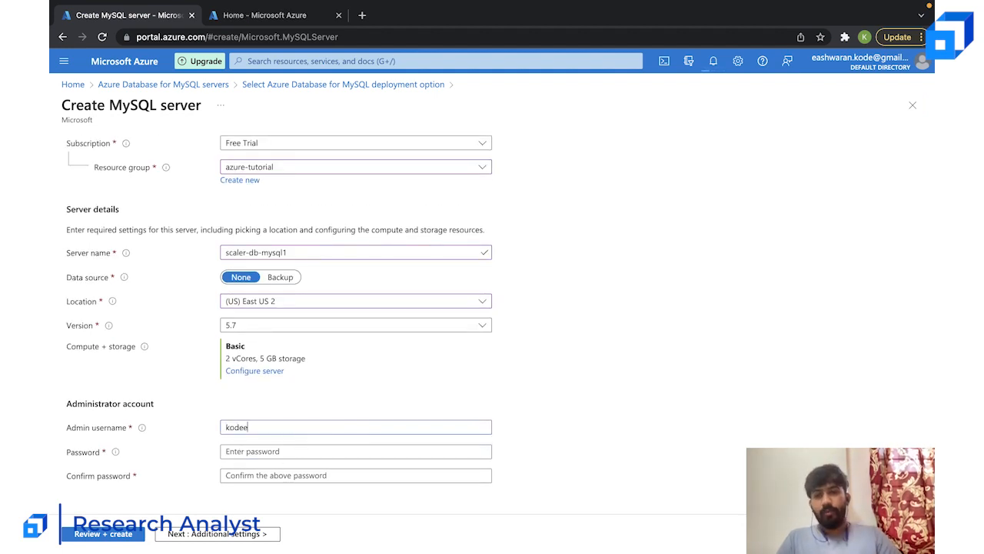
type("••")
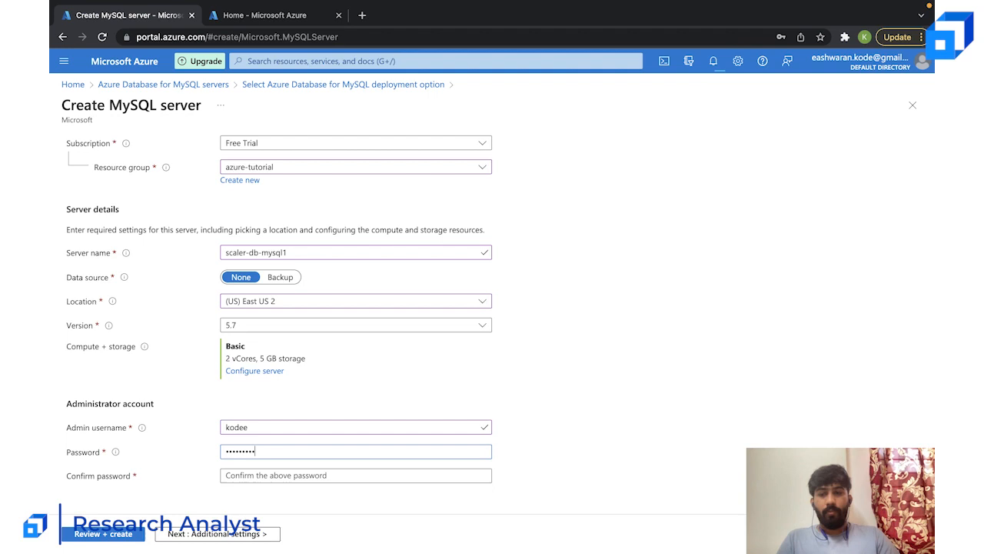
type("•••••••••••••")
key("Tab")
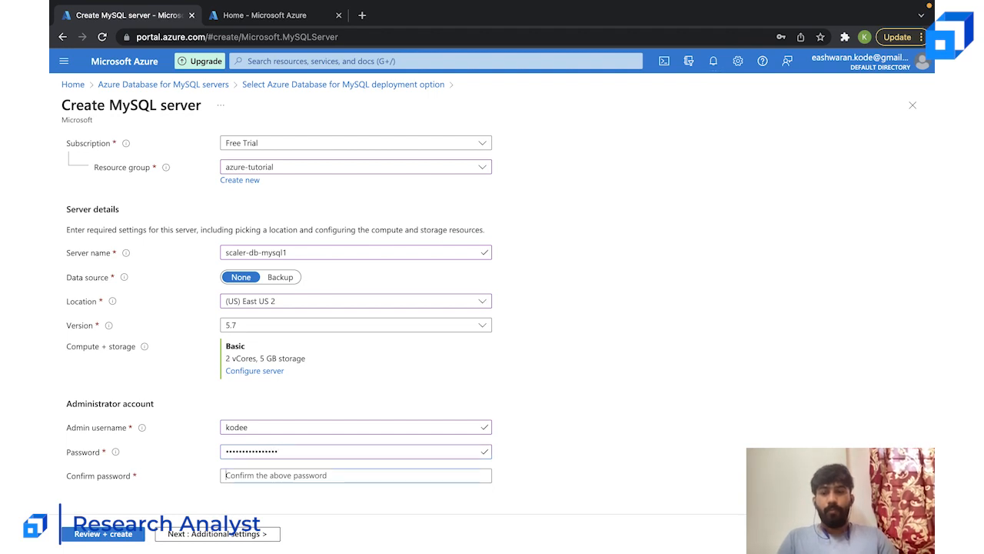
type("•••")
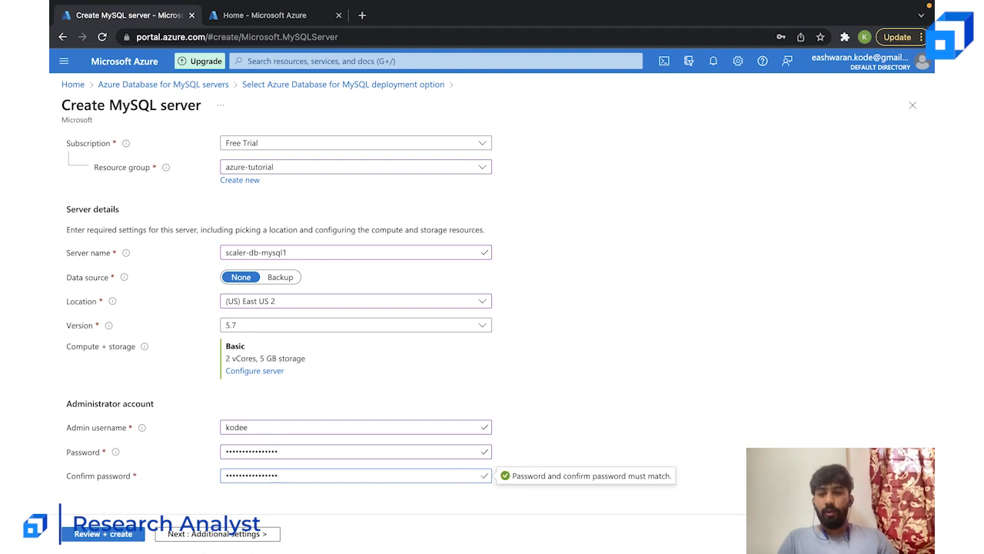
- Continue past the additional settings and tags with the defaults and review the MySQL server's configuration summary
left_click(223, 533)
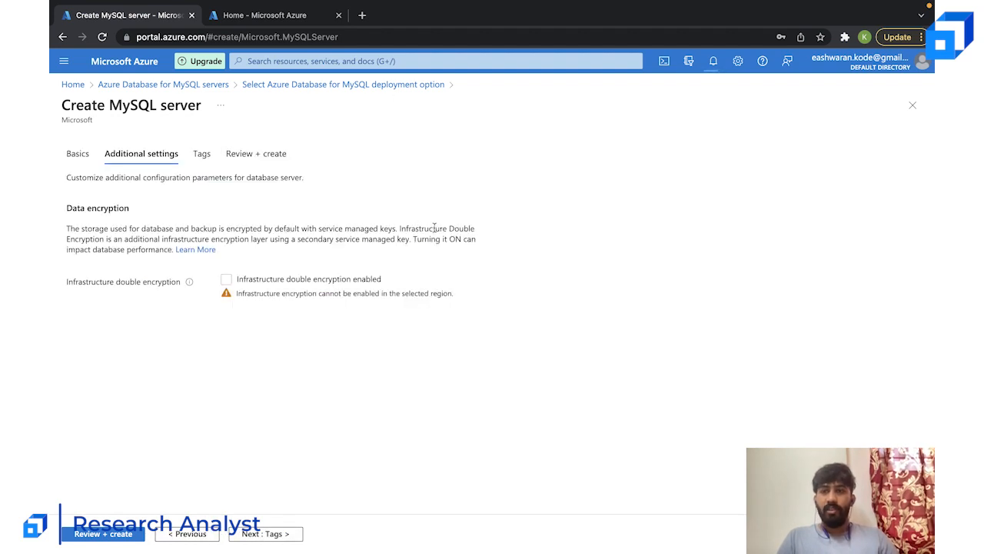
left_click(282, 539)
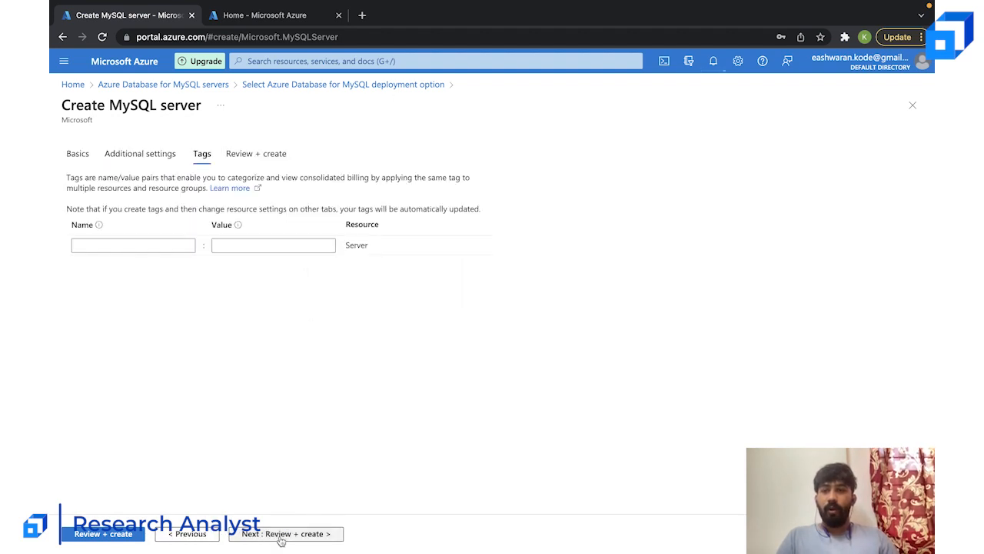
left_click(282, 538)
scroll(335, 320, "down", 2)
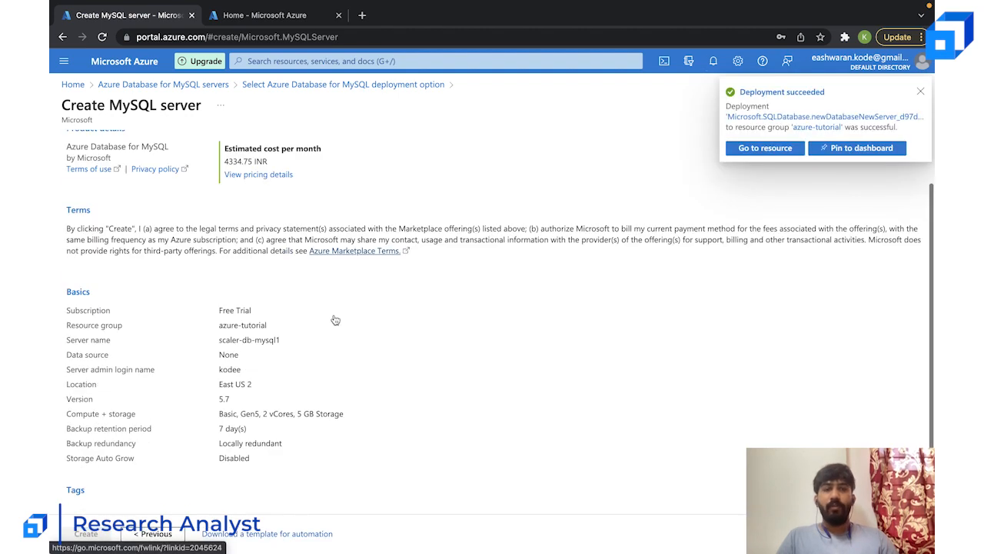
scroll(336, 320, "up", 2)
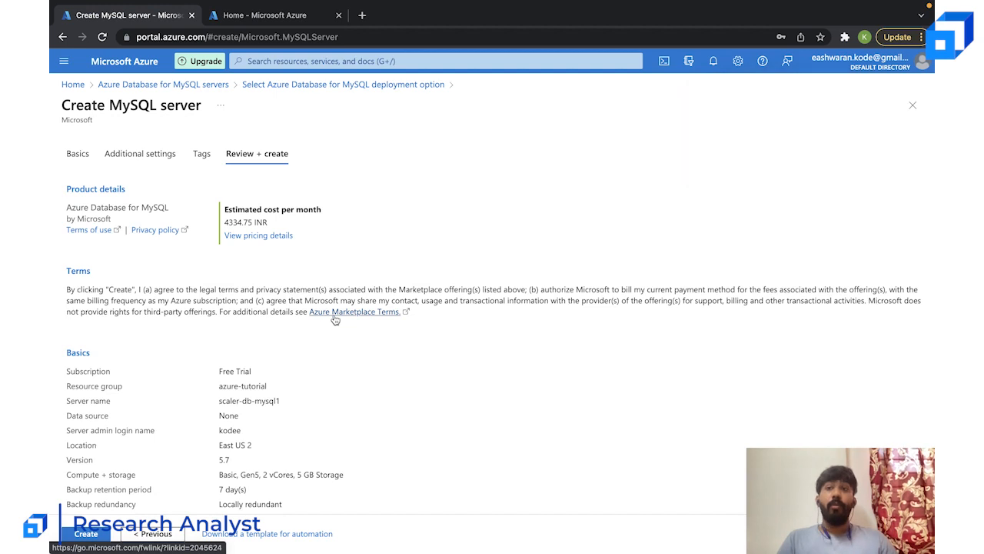
- In the second portal tab, check the Azure Database for MySQL servers list and the notifications, then dismiss the notifications
left_click(286, 16)
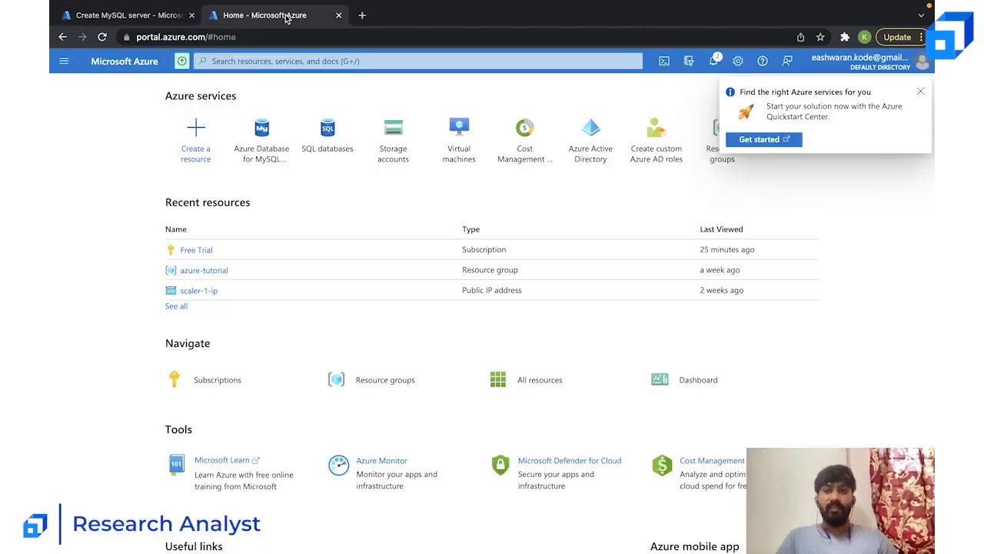
left_click(284, 151)
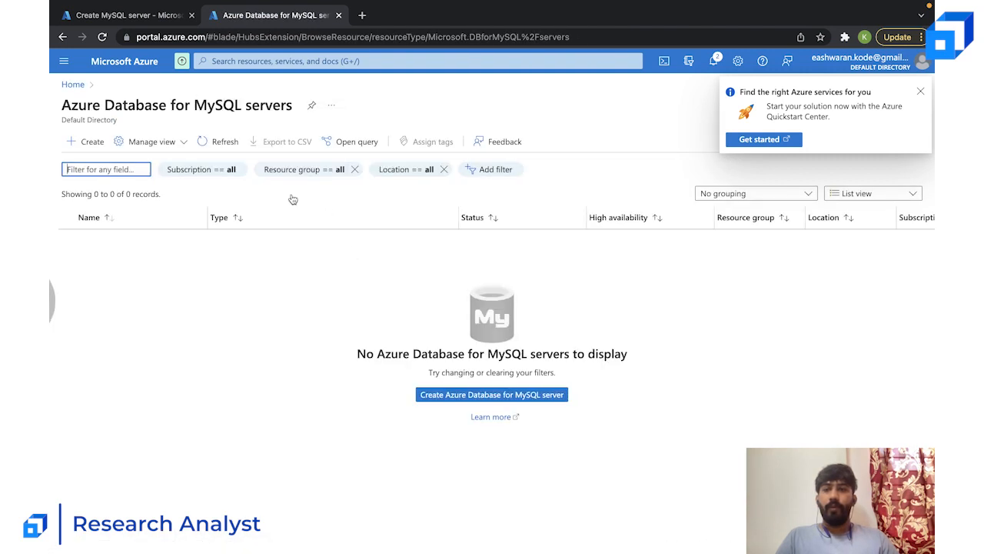
left_click(713, 61)
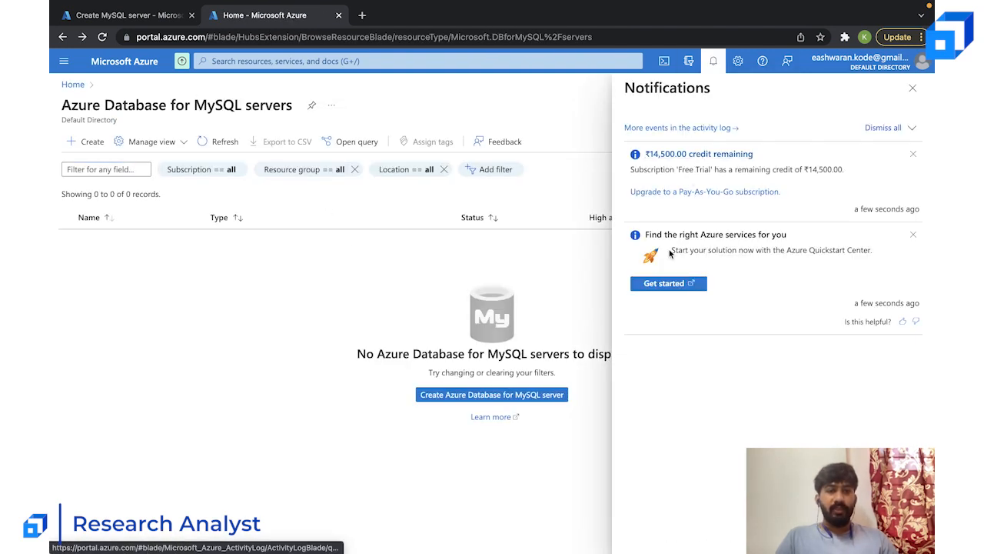
left_click(883, 128)
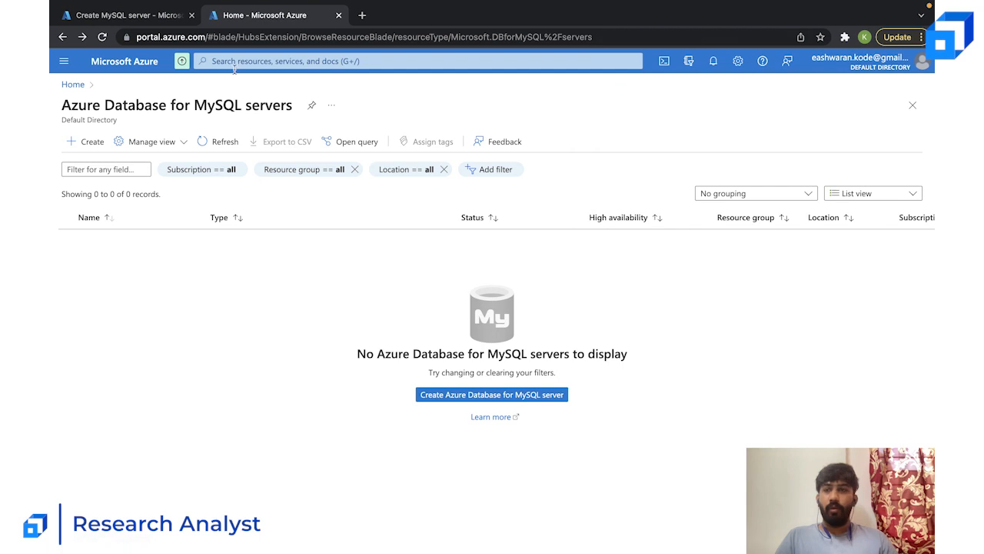
- Open the scaler-db1 database from the SQL databases service and copy its server name
left_click(74, 84)
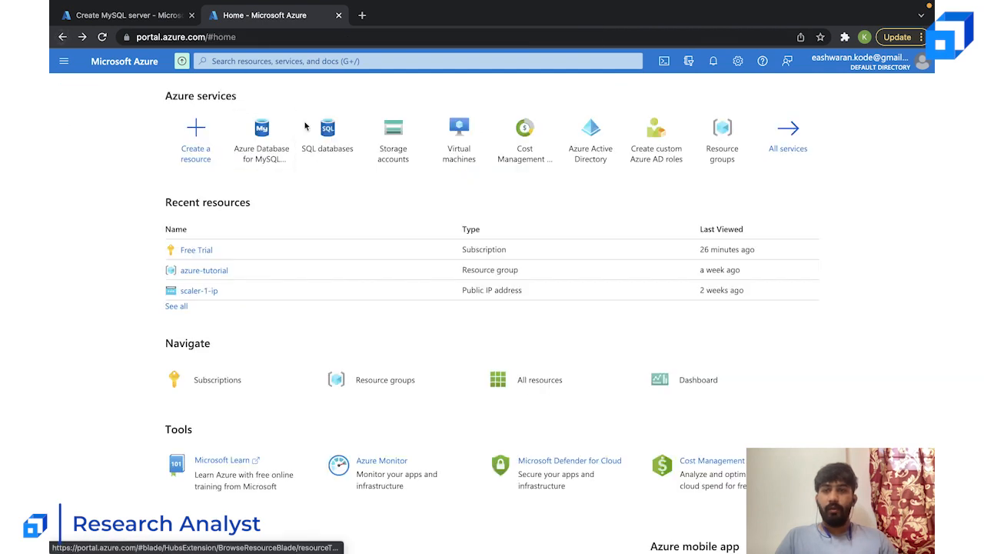
left_click(331, 136)
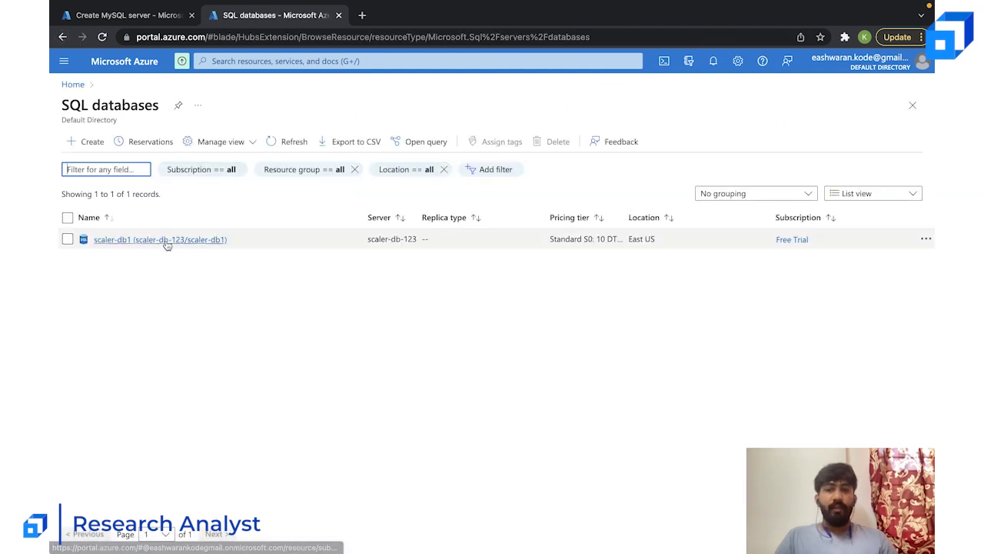
left_click(166, 241)
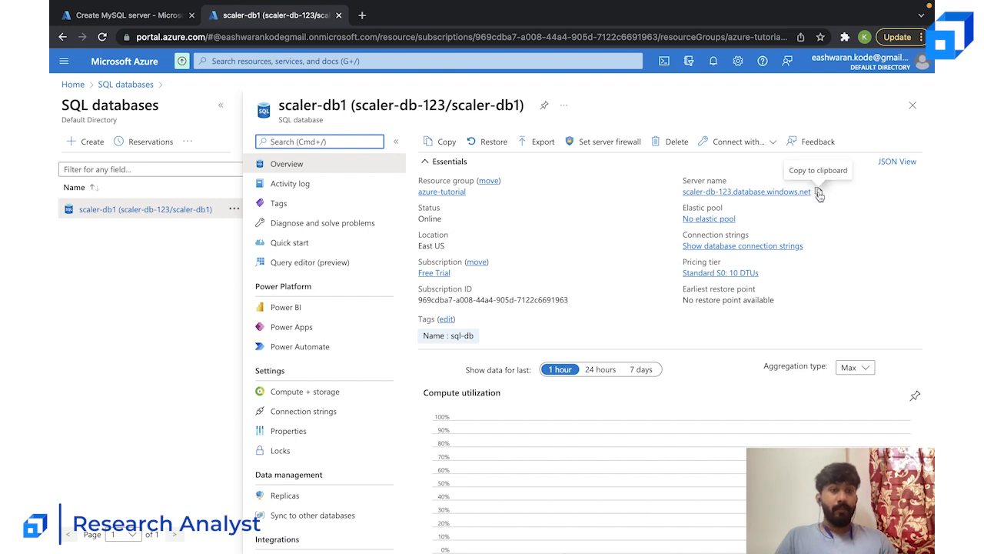
left_click(819, 192)
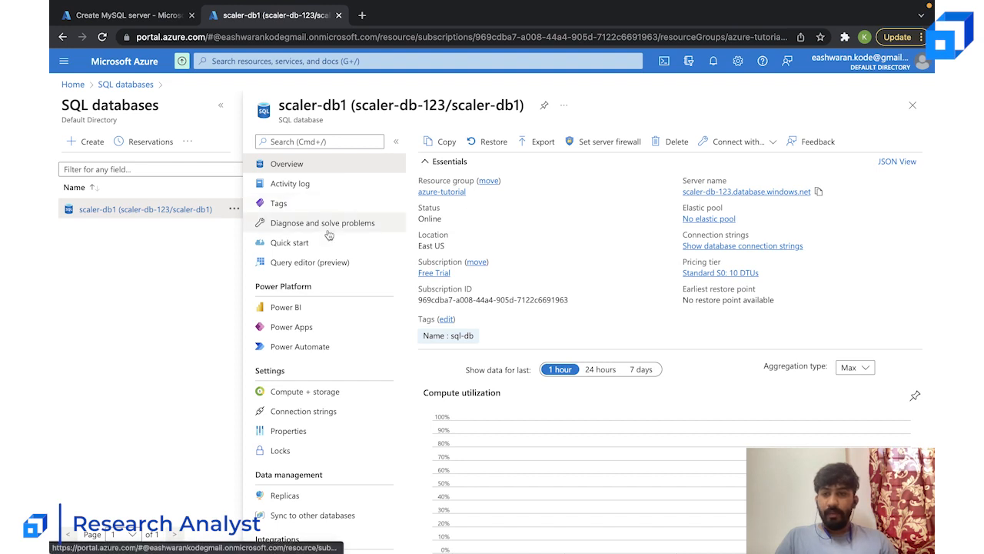
- Open the query editor for scaler-db1 and log in through SQL server authentication by entering the account password
left_click(276, 263)
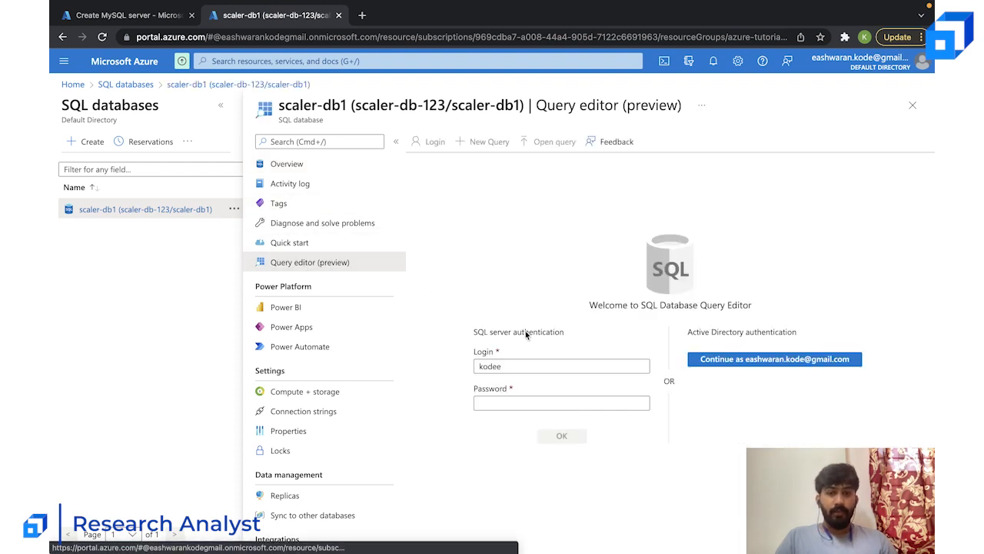
left_click(513, 405)
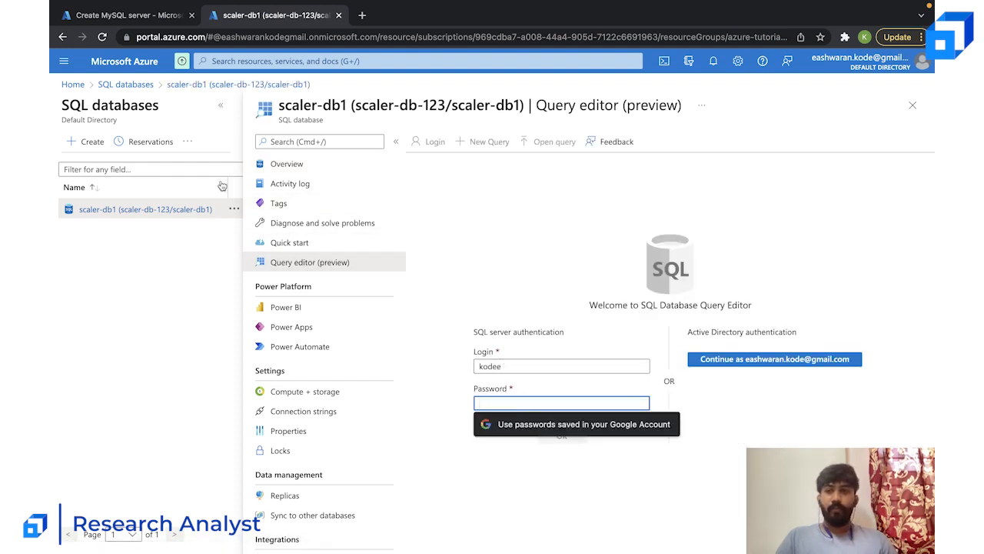
left_click(221, 106)
left_click(432, 402)
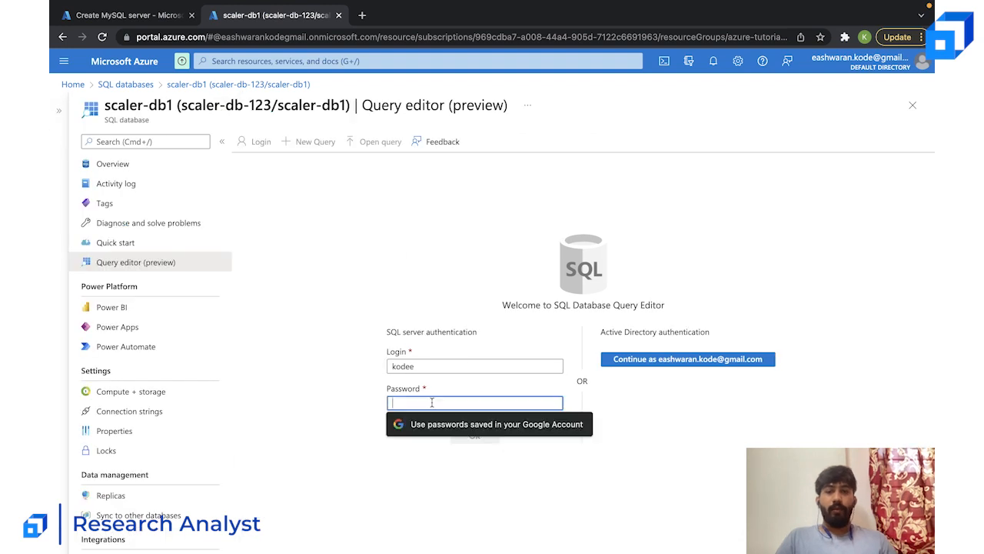
type("****")
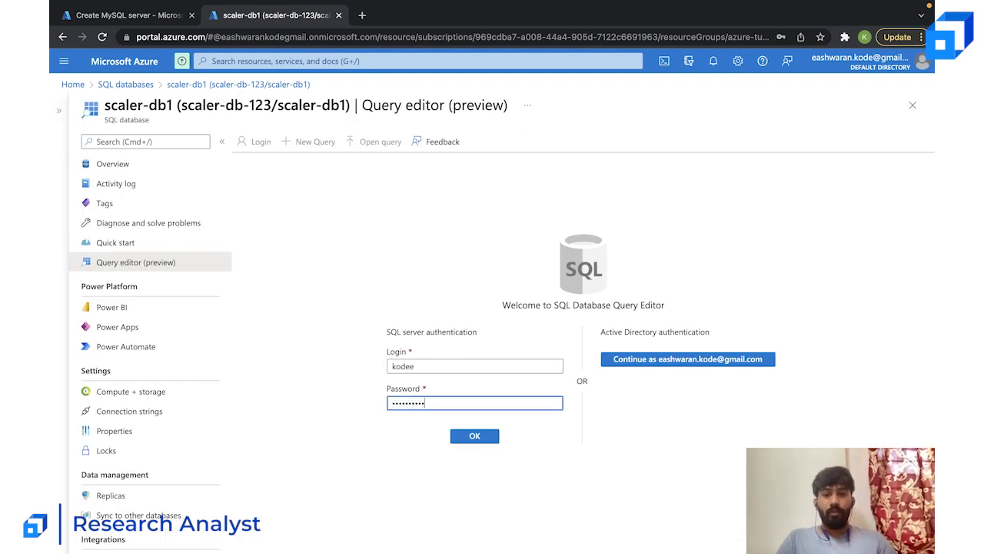
type("*")
key("Return")
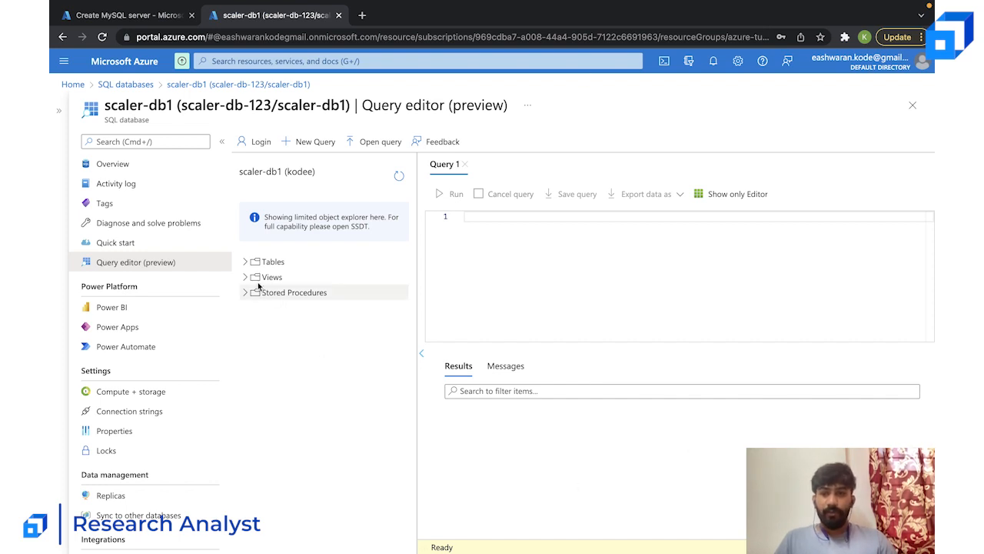
- Examine the tables, views and stored procedures of scaler-db1 in the object explorer, leaving the tables expanded
left_click(244, 263)
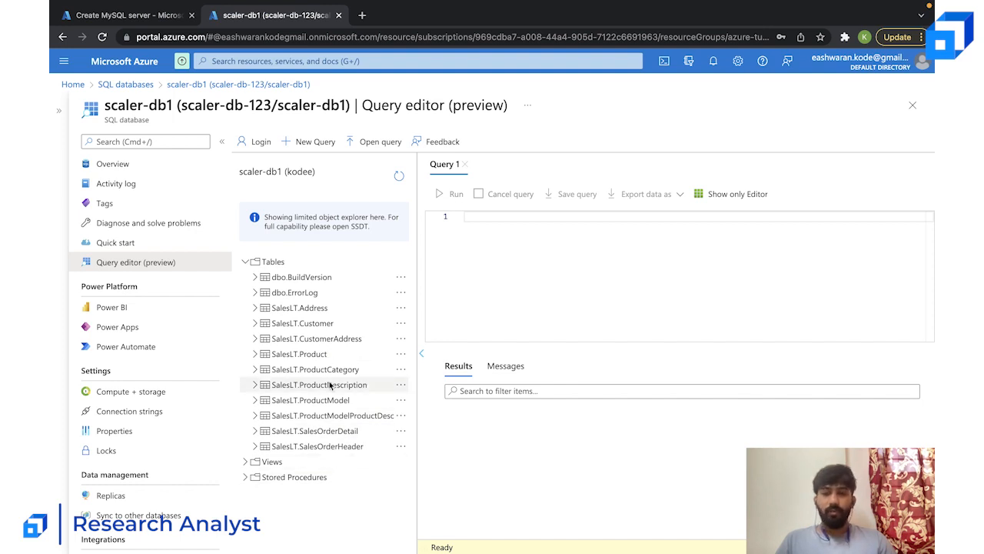
left_click(245, 262)
left_click(244, 277)
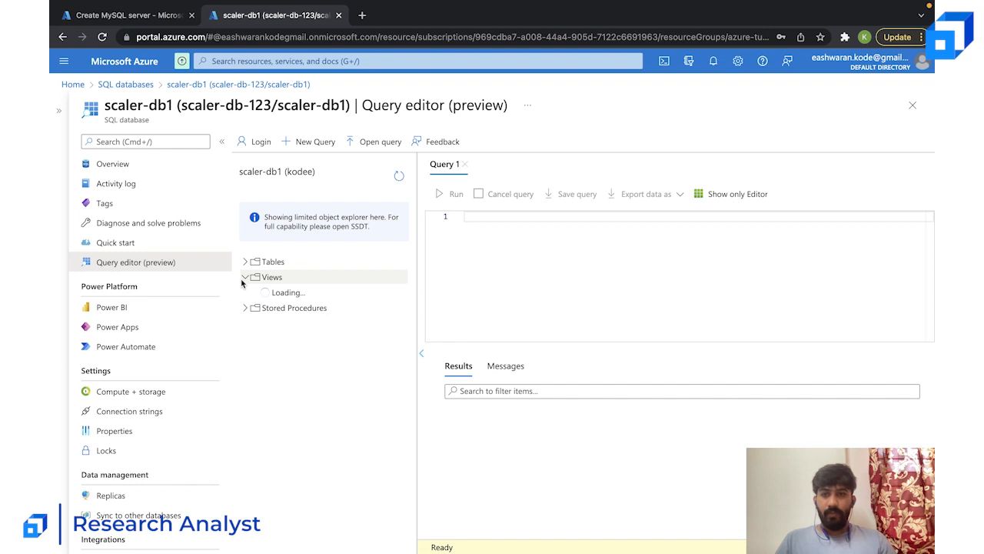
left_click(245, 307)
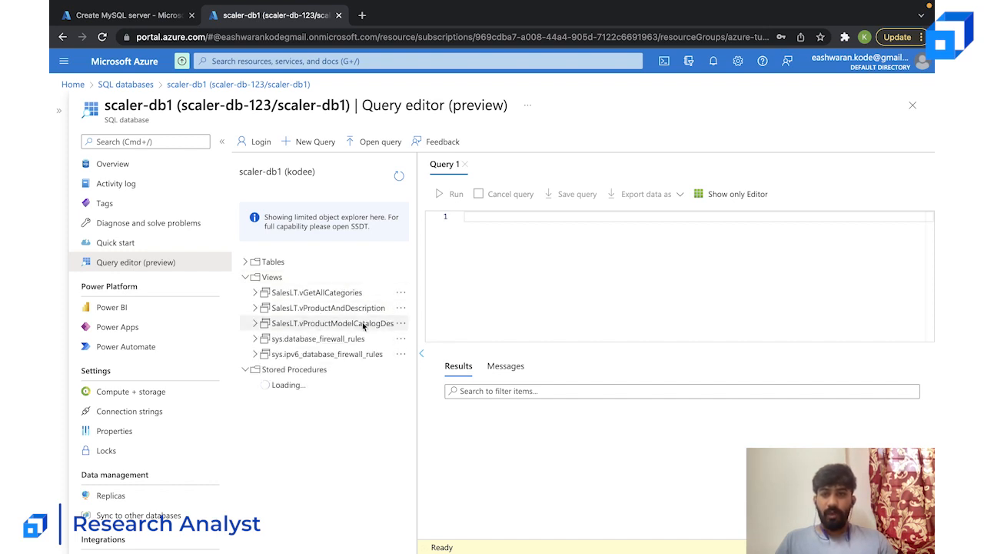
left_click(246, 278)
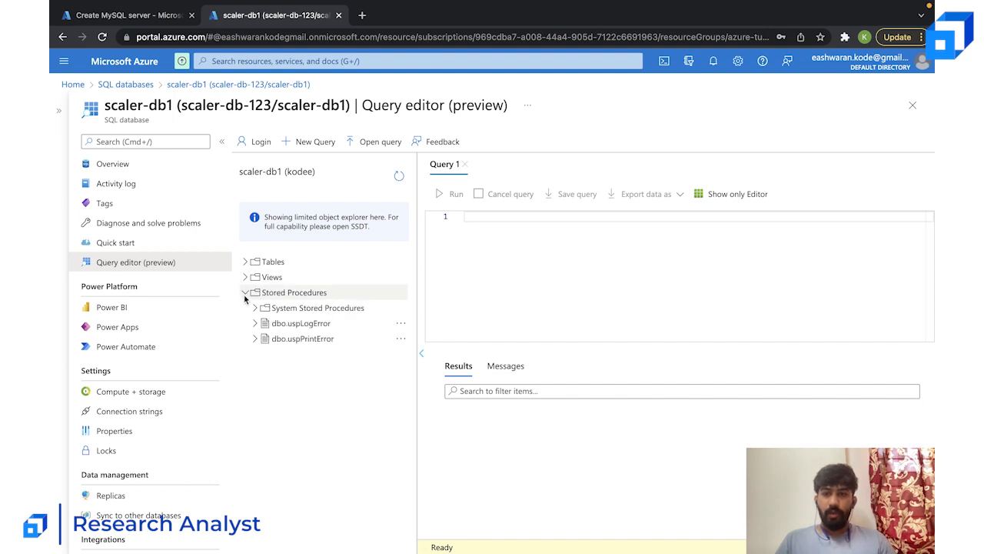
left_click(245, 293)
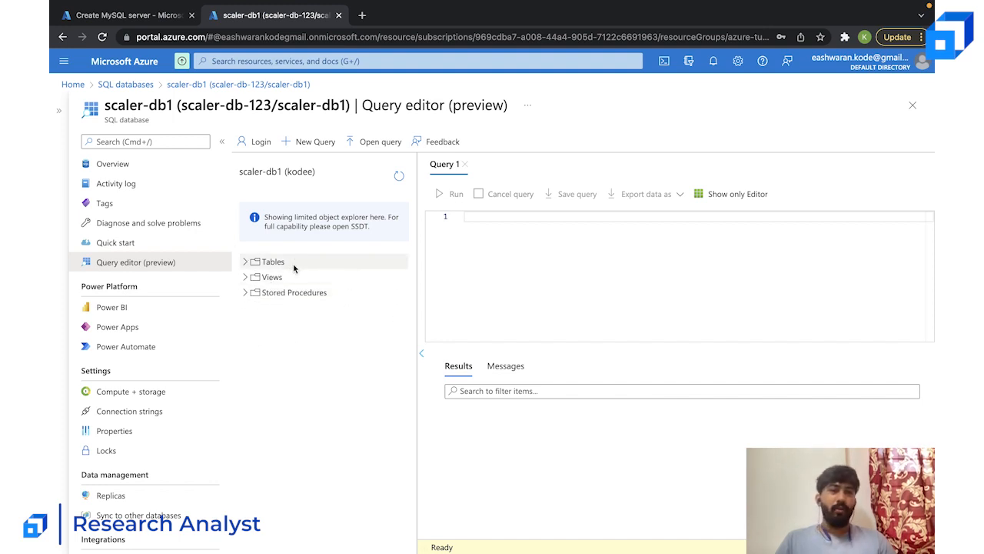
left_click(246, 263)
- Write and run the query select count(*) from [SalesLT].[Customer]; in Query 1
left_click(505, 240)
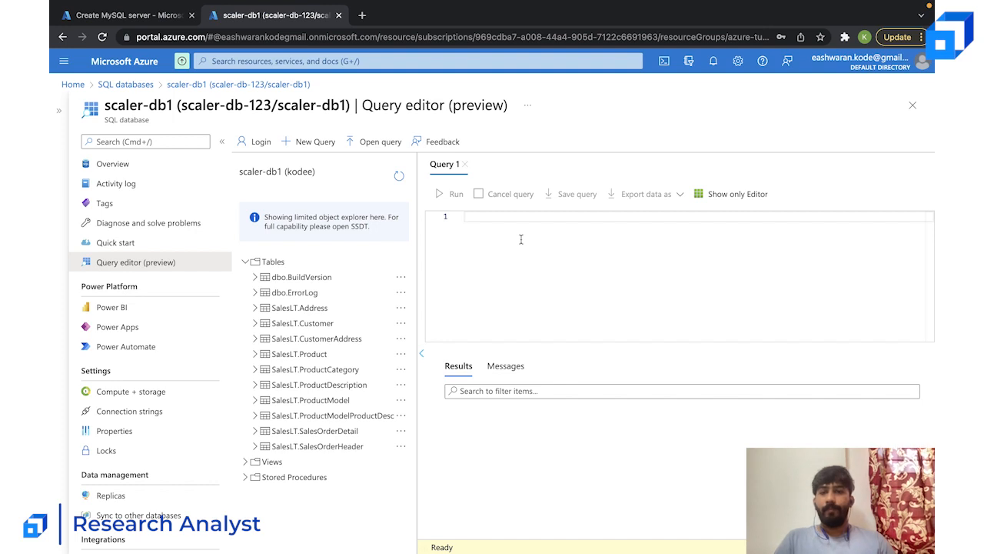
type("select count(*) from")
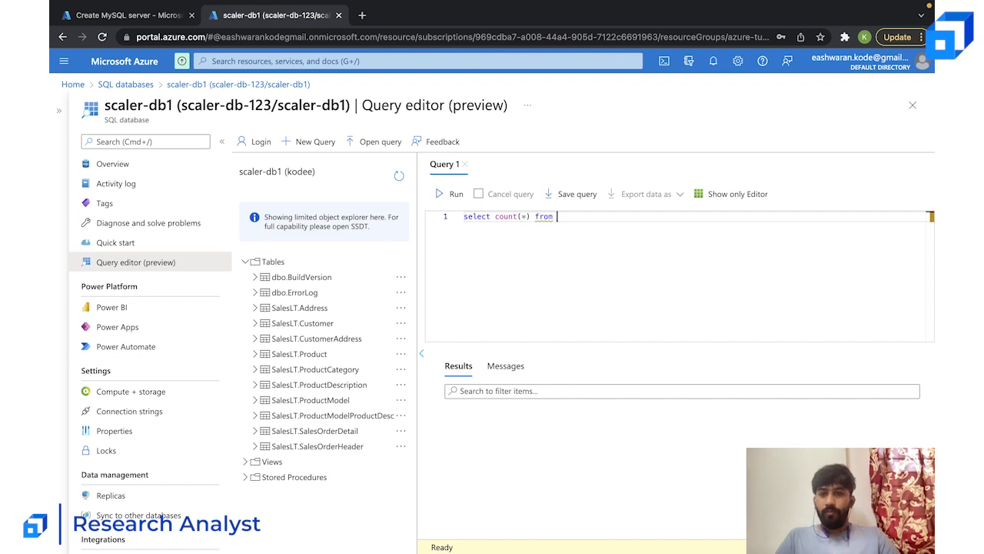
type(" Sale")
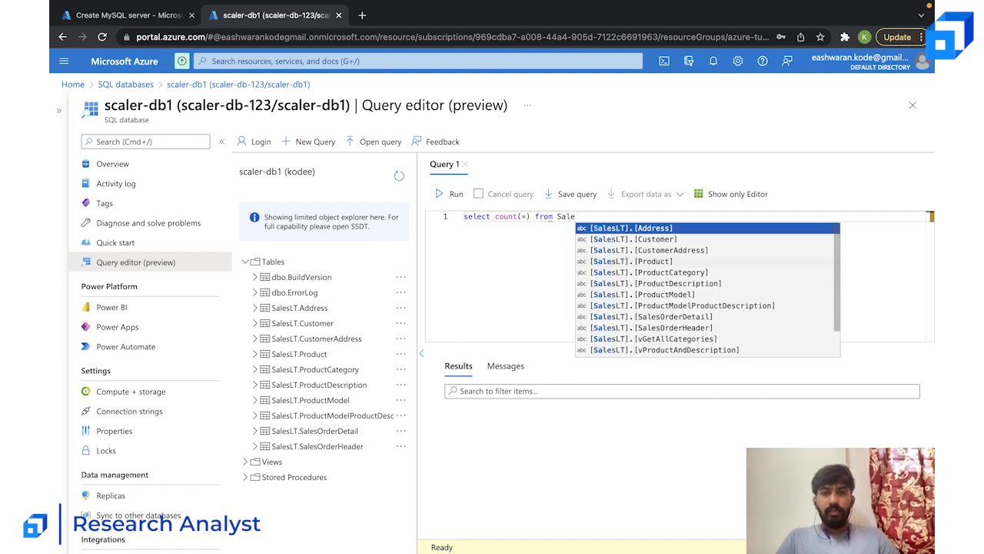
key("Tab")
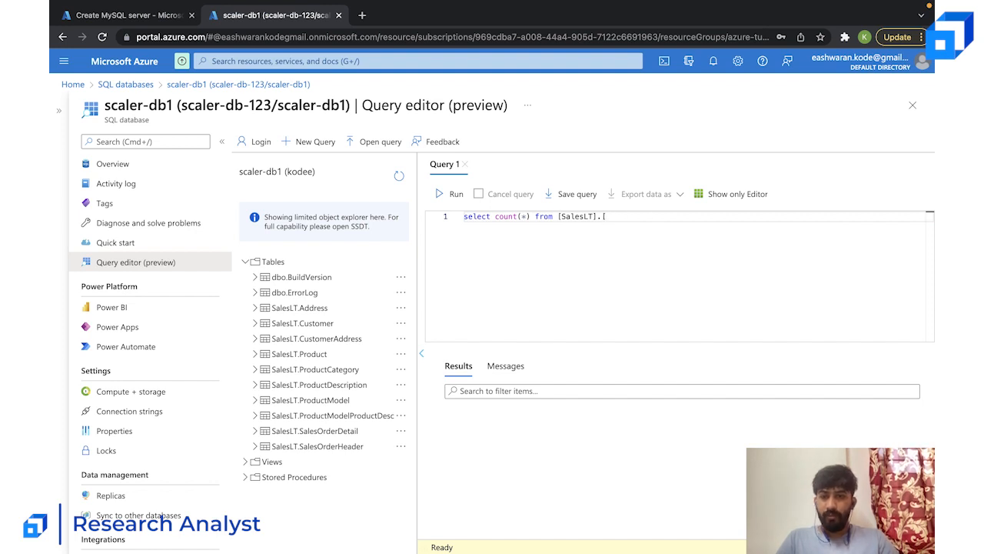
type("Cus")
key("Return")
left_click_drag(606, 216, 566, 217)
key("BackSpace")
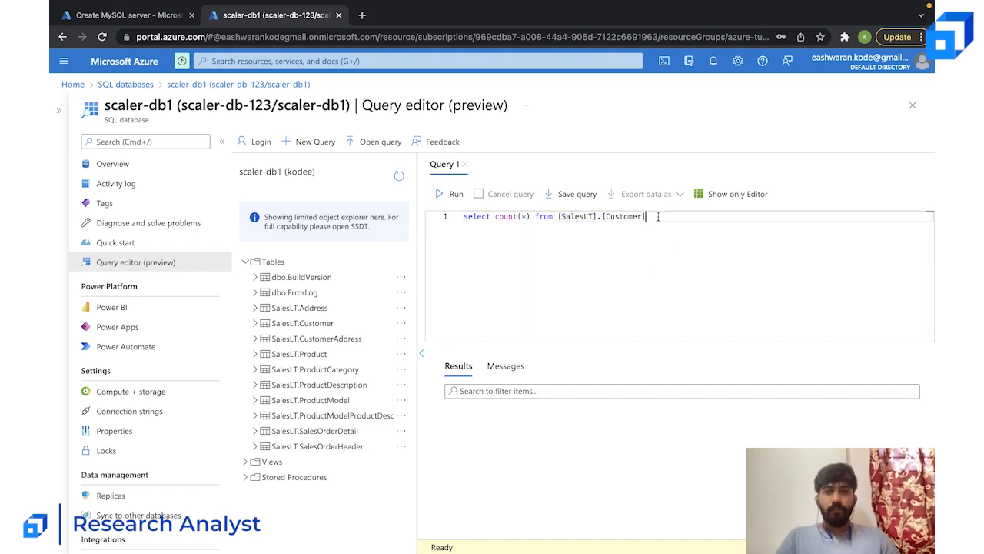
left_click(454, 195)
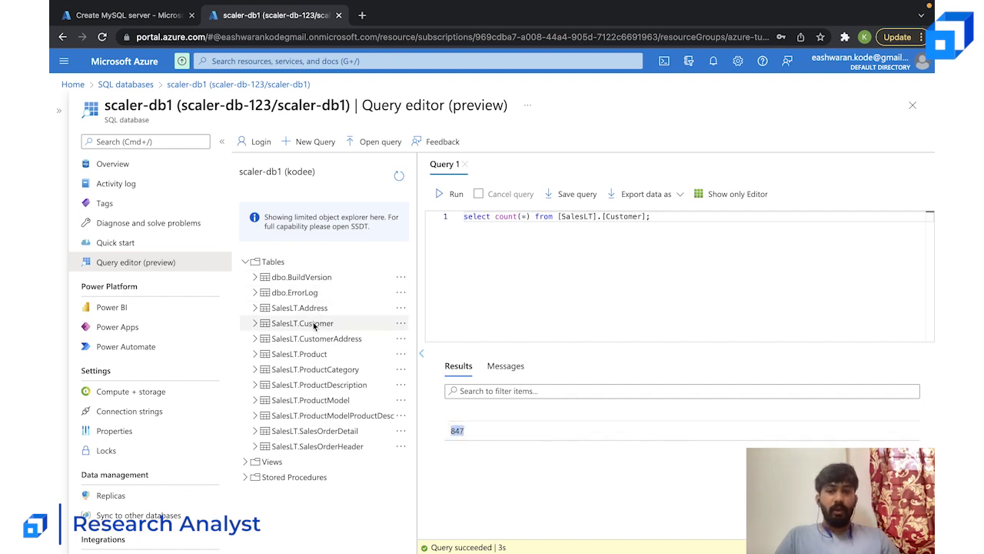
- Change the query to select * from [SalesLT].[Customer]; and run it
left_click(520, 216)
key("BackSpace")
key("BackSpace")
key("BackSpace")
key("BackSpace")
key("BackSpace")
key("BackSpace")
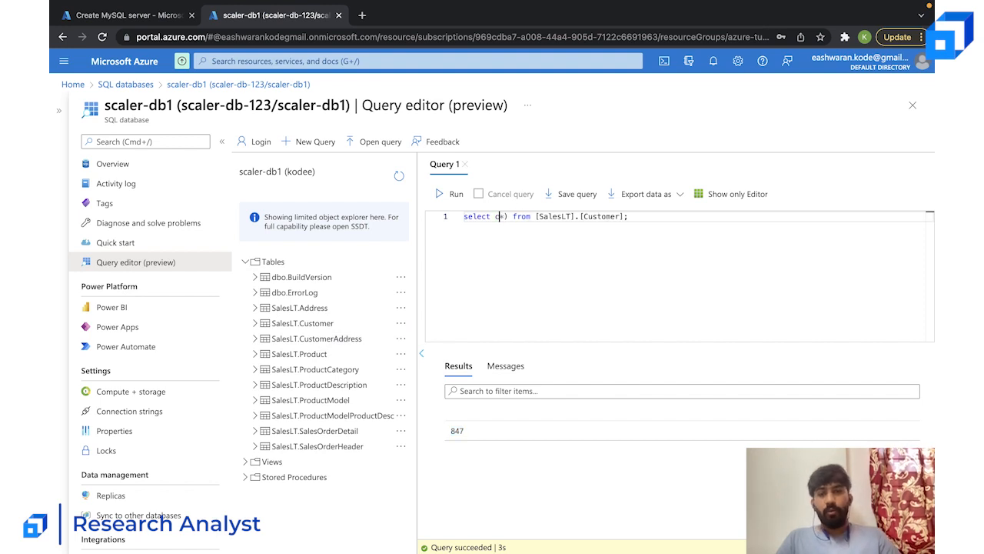
left_click(498, 216)
key("Delete")
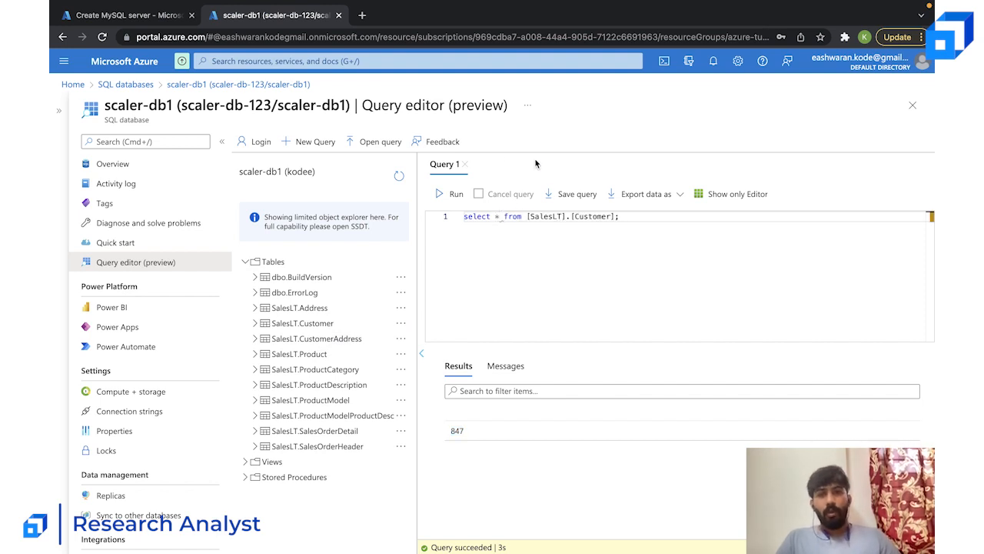
left_click(451, 196)
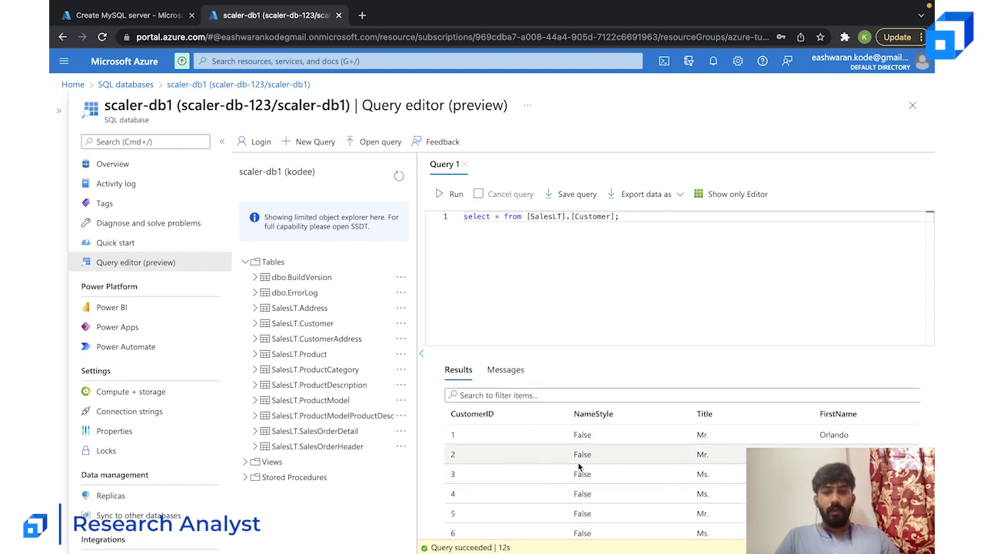
- Examine the customer rows and columns returned by the query
scroll(584, 469, "down", 15)
scroll(578, 462, "up", 15)
scroll(578, 461, "down", 15)
scroll(578, 461, "up", 15)
scroll(578, 462, "down", 15)
scroll(578, 462, "up", 10)
scroll(578, 461, "right", 10)
scroll(578, 463, "left", 10)
scroll(579, 466, "up", 5)
scroll(579, 466, "down", 15)
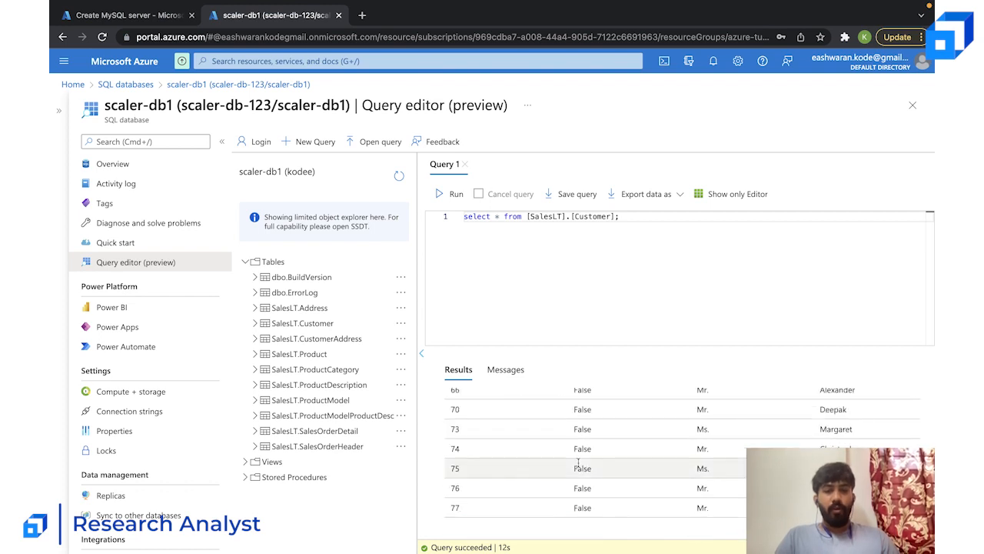
scroll(578, 462, "up", 15)
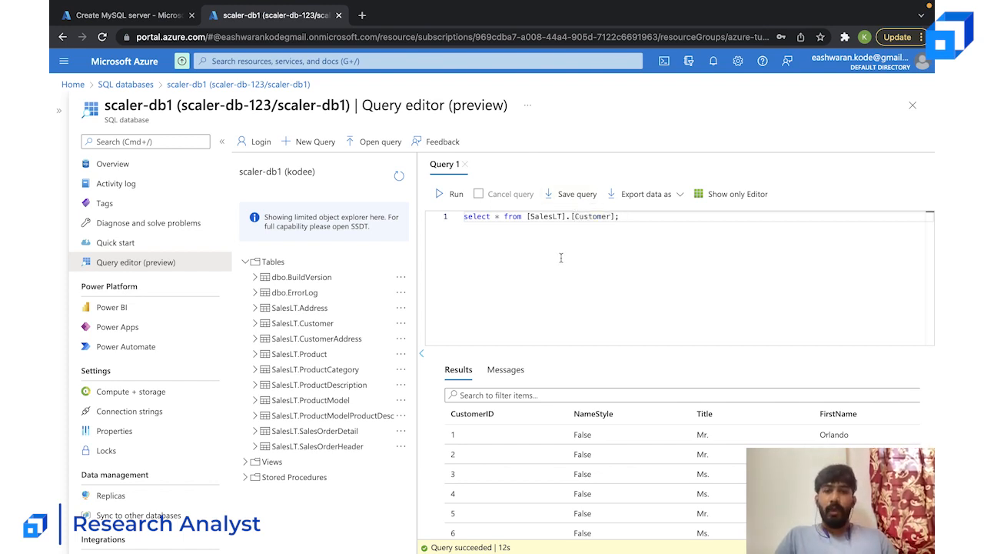
- Try to filter the Customer query by adding where Title="Mr." and run it
key("Left")
type("where ")
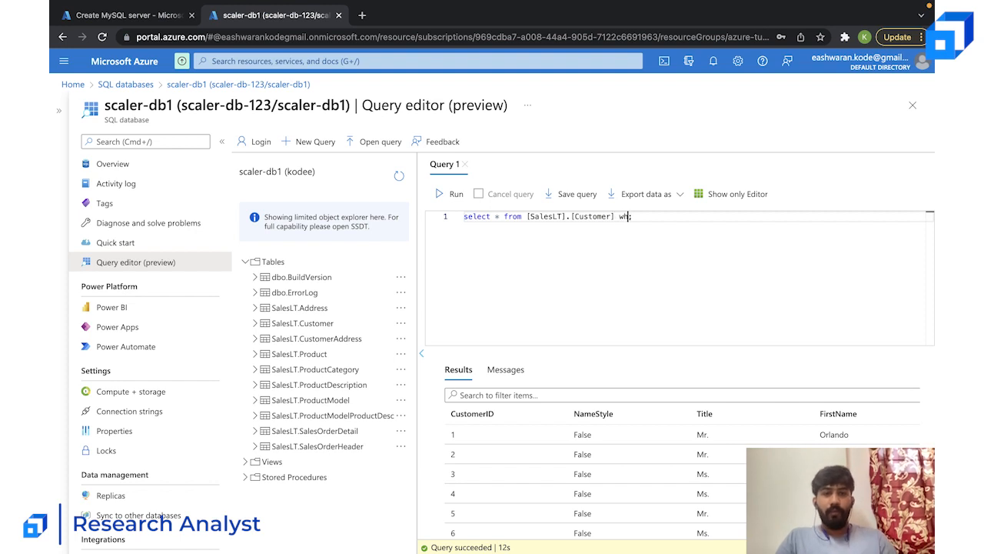
type("Title='")
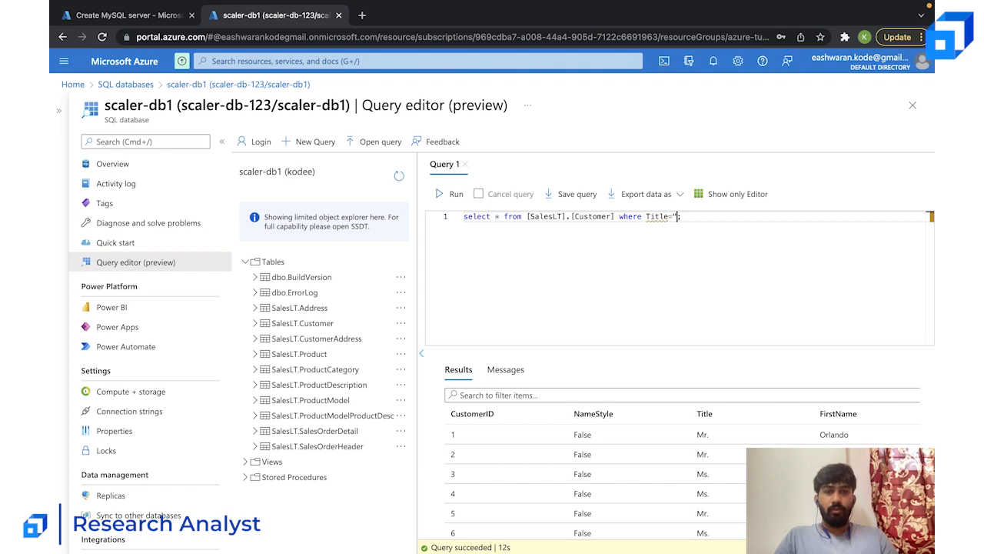
type("Mr.'")
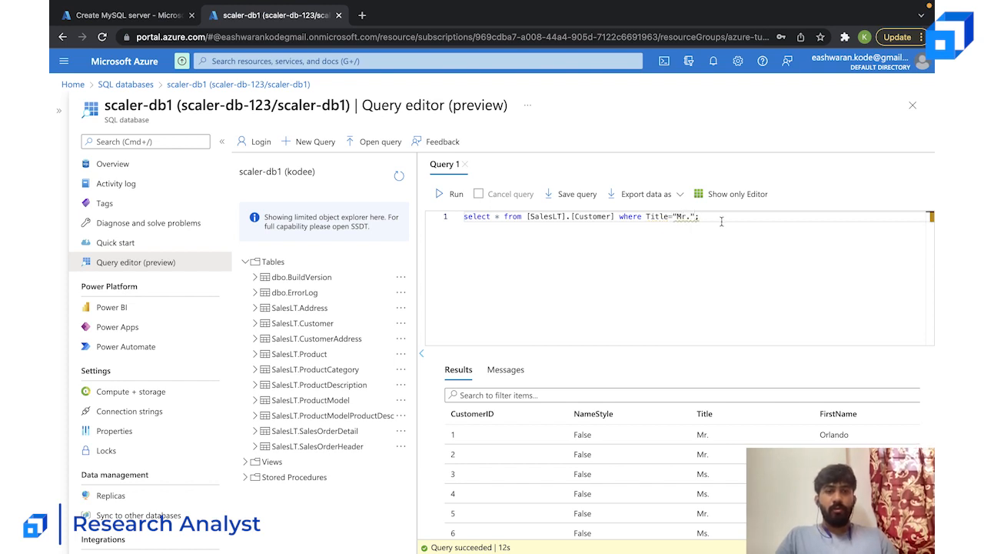
left_click(455, 194)
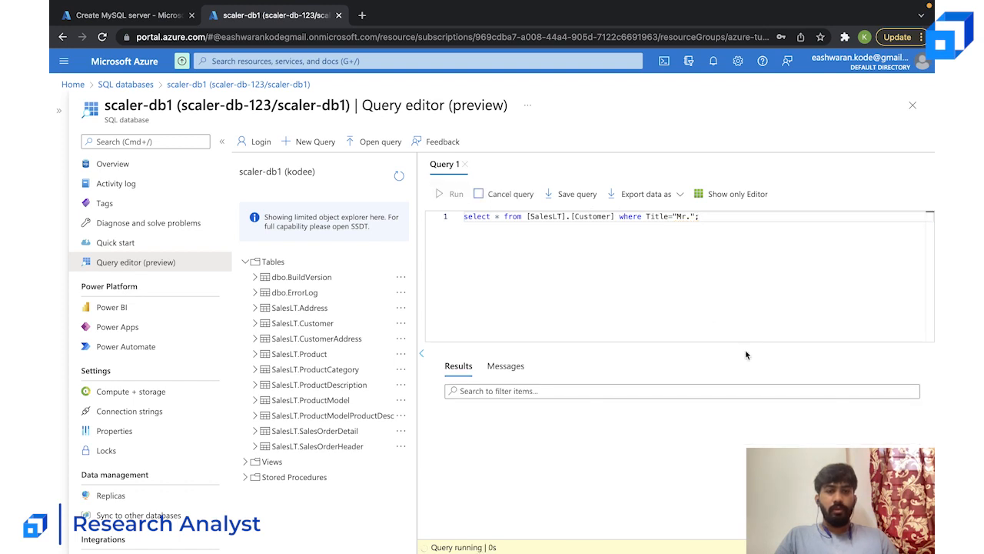
- Remove the where clause so the query reads select * from [SalesLT].[Customer];
key("Left")
key("Left")
key("BackSpace")
key("BackSpace")
key("BackSpace")
key("BackSpace")
key("BackSpace")
key("BackSpace")
key("BackSpace")
key("BackSpace")
key("BackSpace")
key("BackSpace")
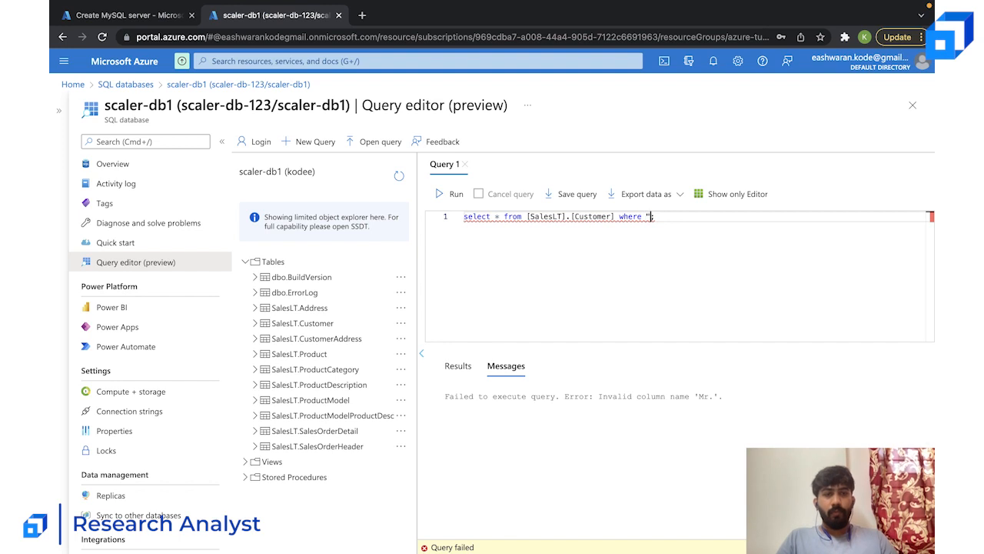
key("BackSpace")
key("BackSpace")
key("BackSpace")
key("BackSpace")
key("BackSpace")
key("BackSpace")
key("BackSpace")
key("BackSpace")
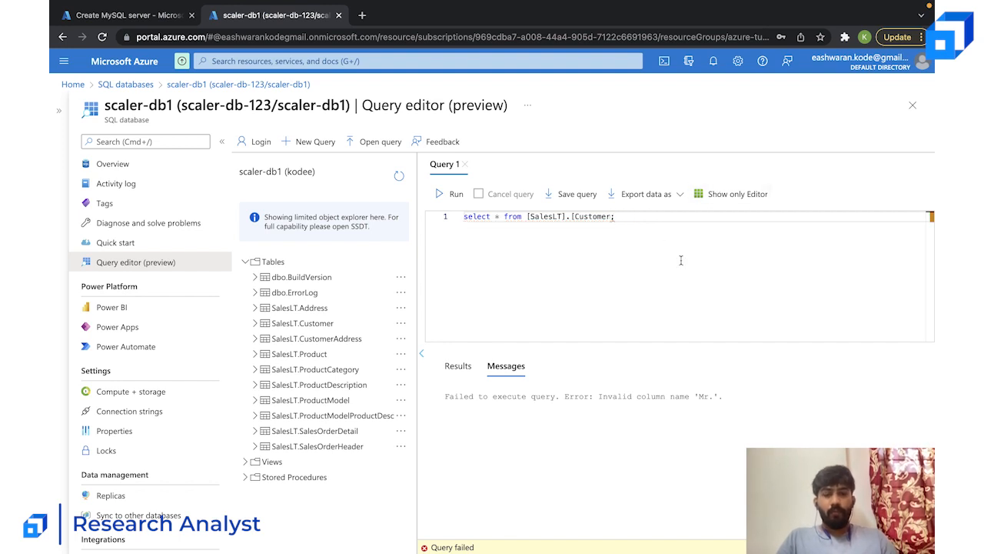
type("]")
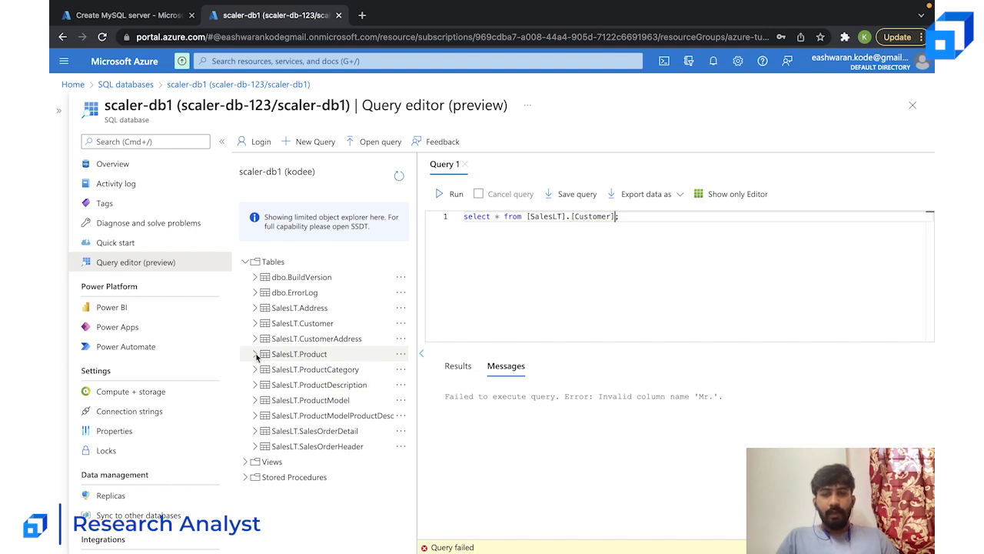
- Try to list the database's tables by replacing the query with show tables; and running it, and check its results
left_click(594, 228)
key("ctrl+a")
key("BackSpace")
type("show")
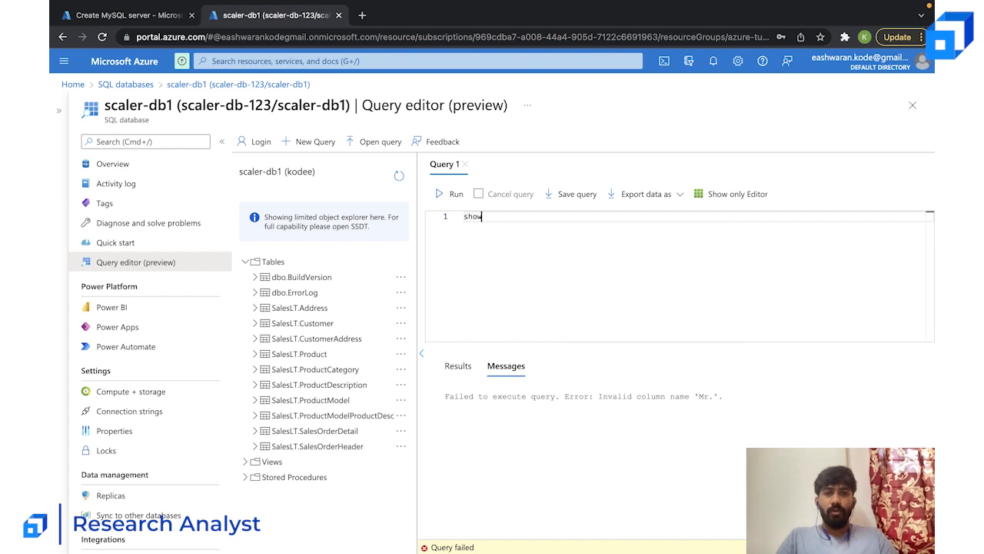
type(" tables")
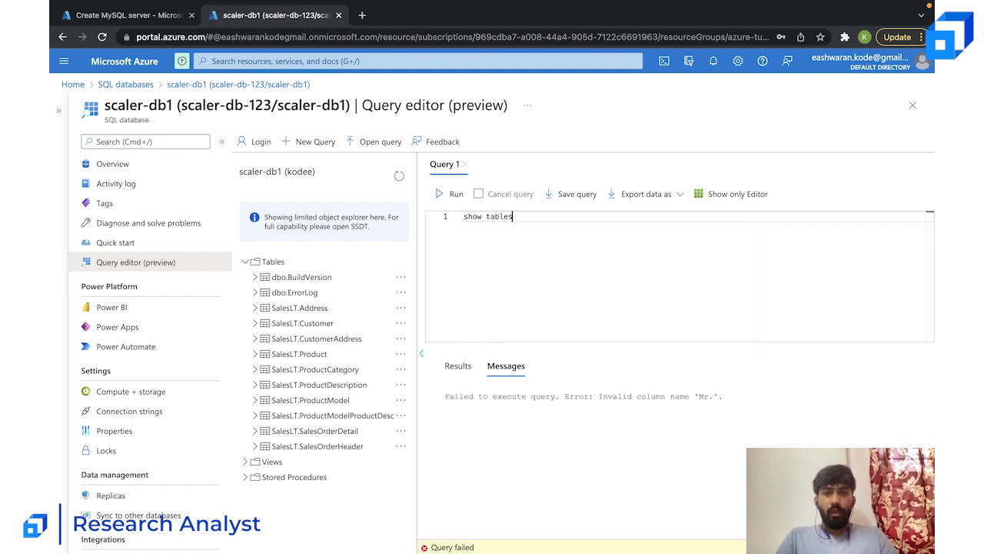
type(";")
left_click(452, 194)
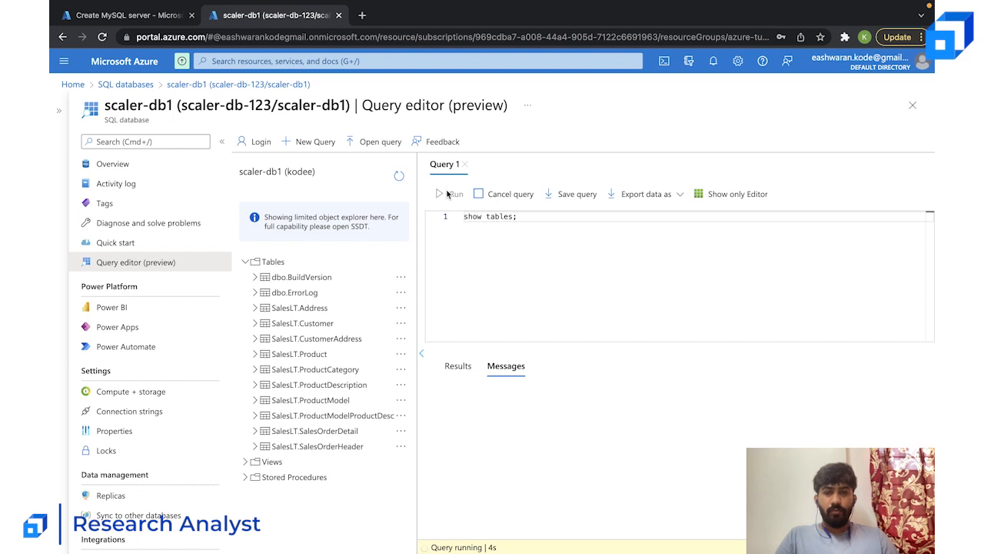
left_click(467, 369)
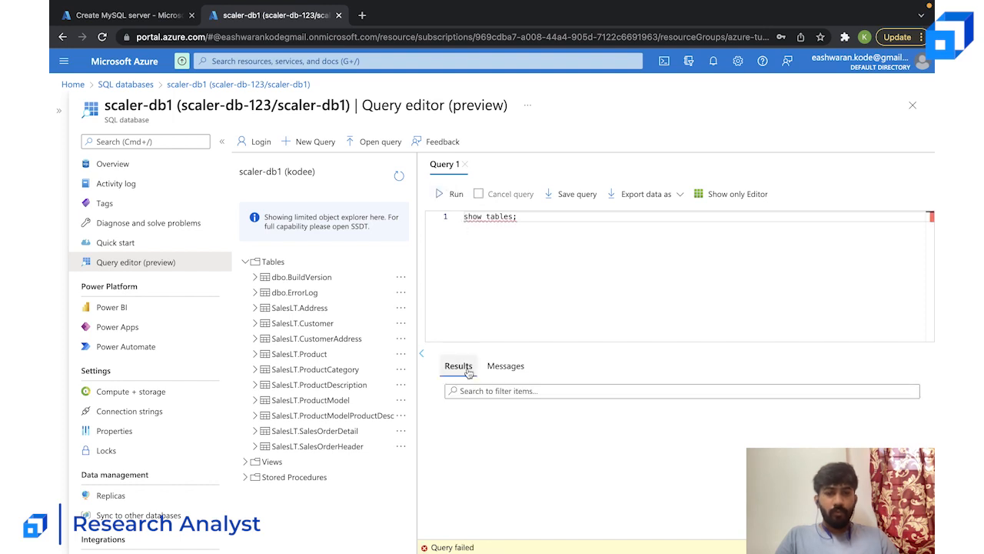
left_click_drag(528, 220, 464, 217)
key("BackSpace")
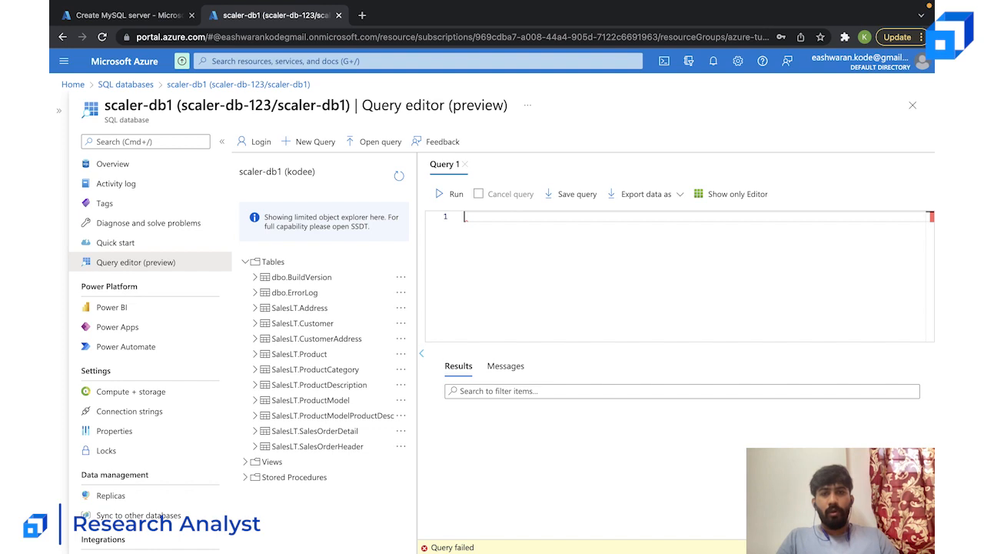
type("se")
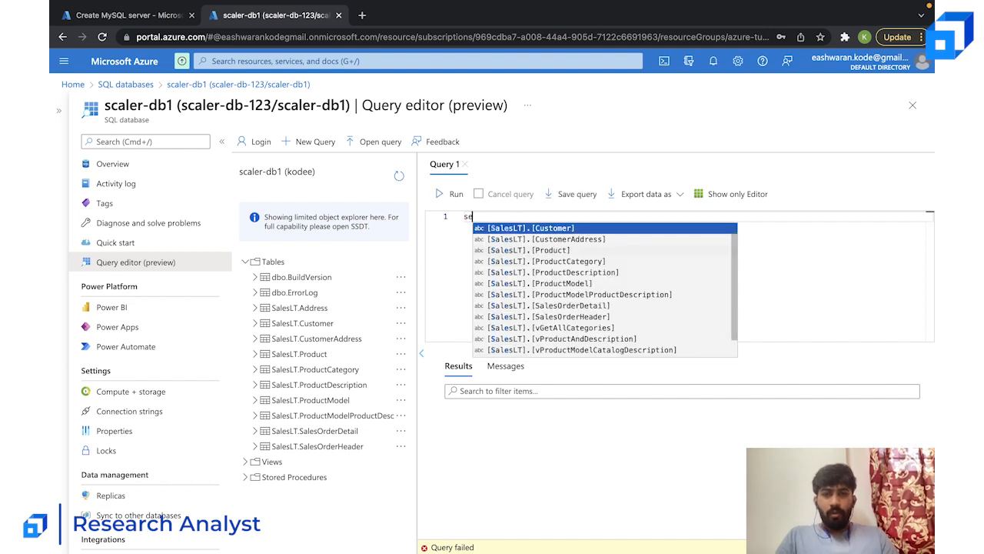
type("lect ")
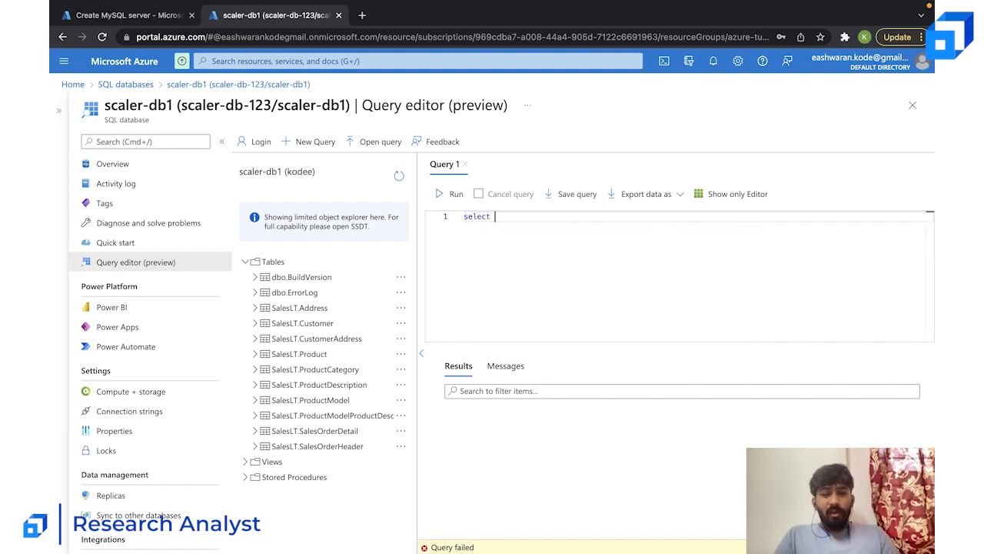
type("Title from")
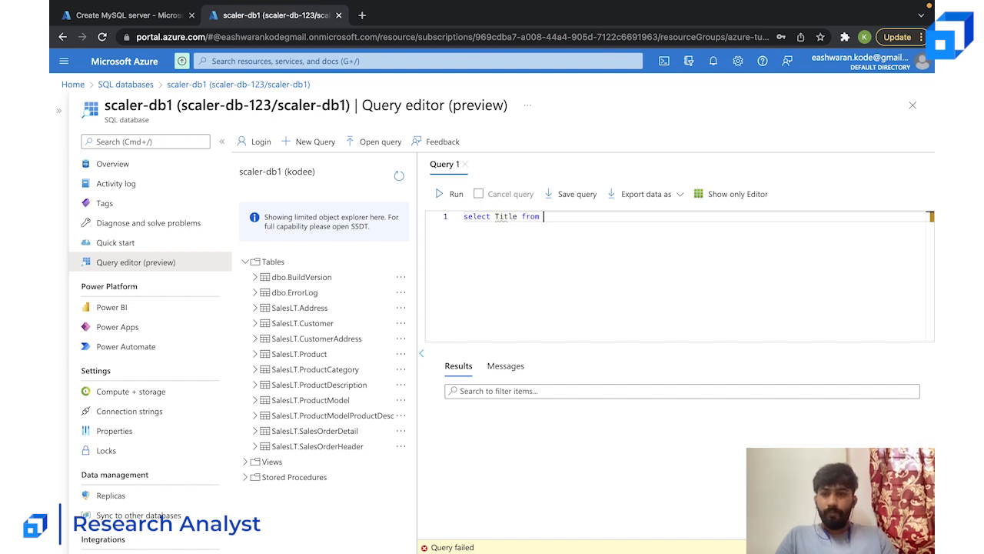
- Replace the query with select * from [SalesLT].[Product];, run it and look through the returned product rows
key("ctrl+a")
type("s")
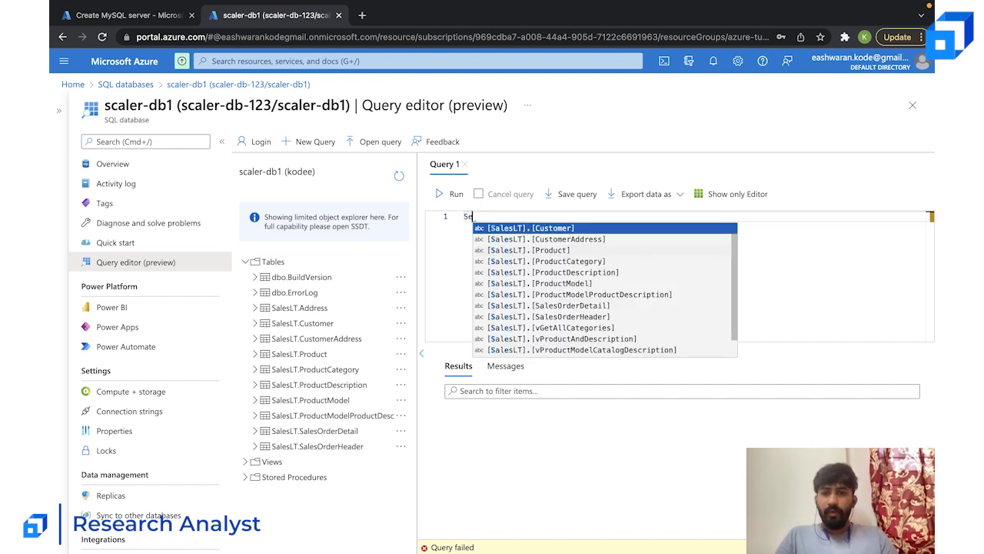
key("Escape")
type("elect * from ")
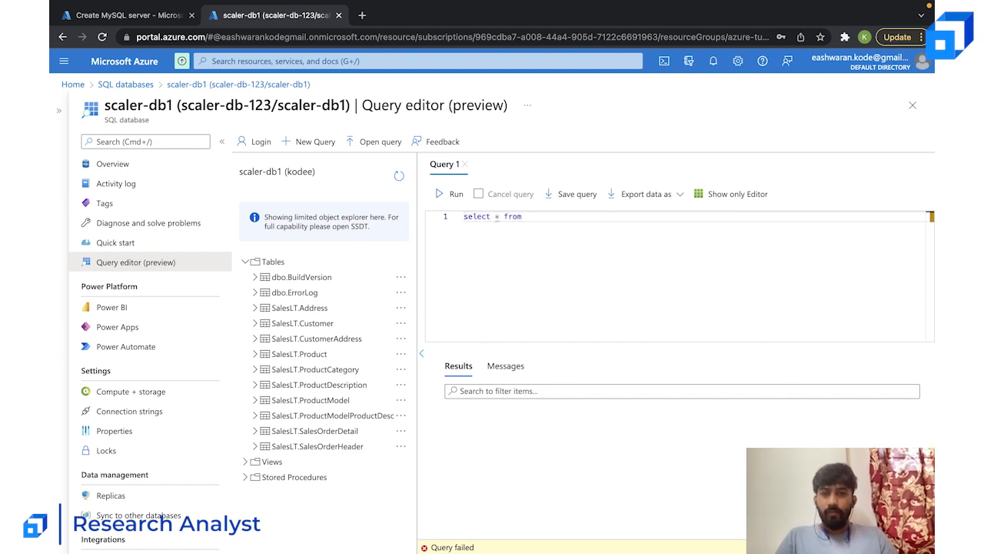
type("Sa")
key("Down")
key("Down")
key("Down")
key("Up")
key("Return")
type(";")
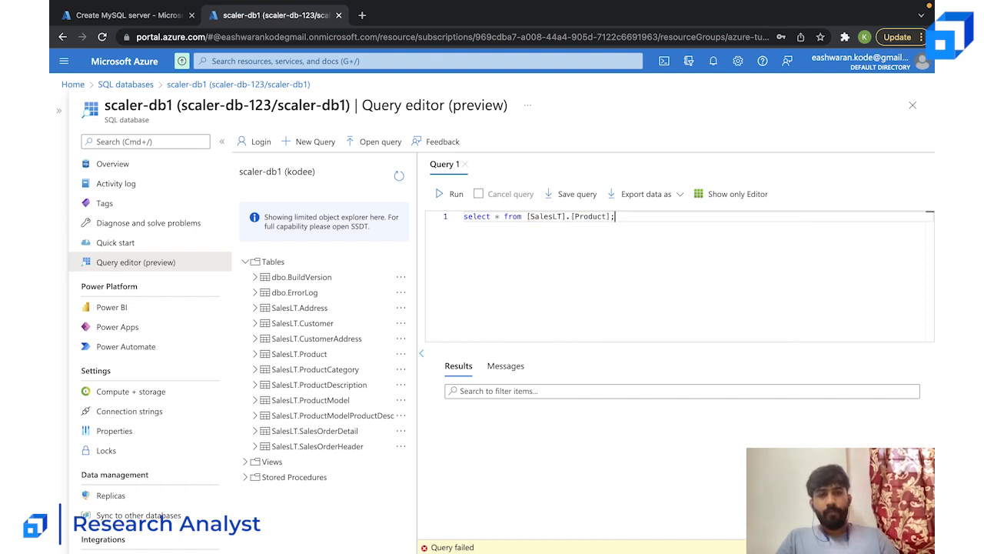
left_click(446, 200)
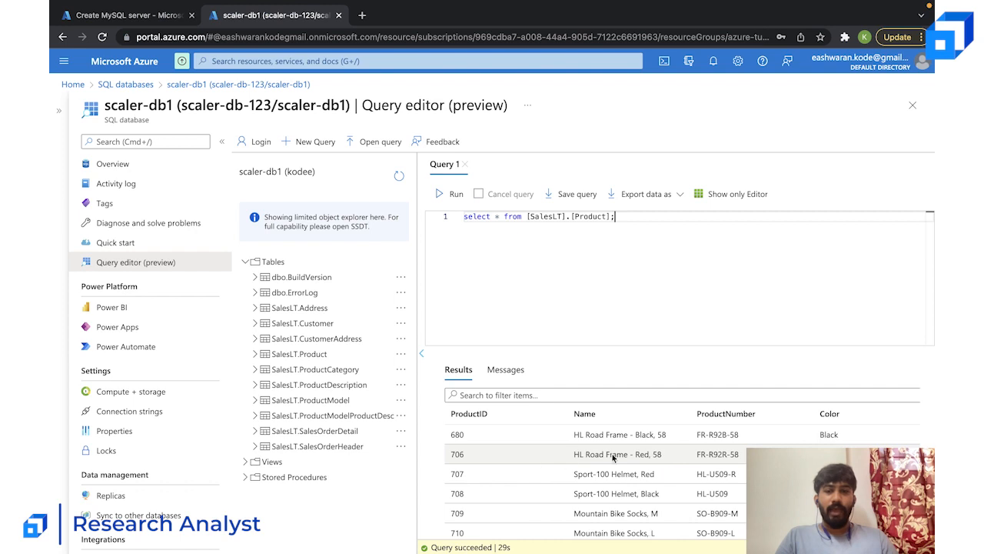
scroll(588, 411, "down", 10)
scroll(594, 414, "up", 10)
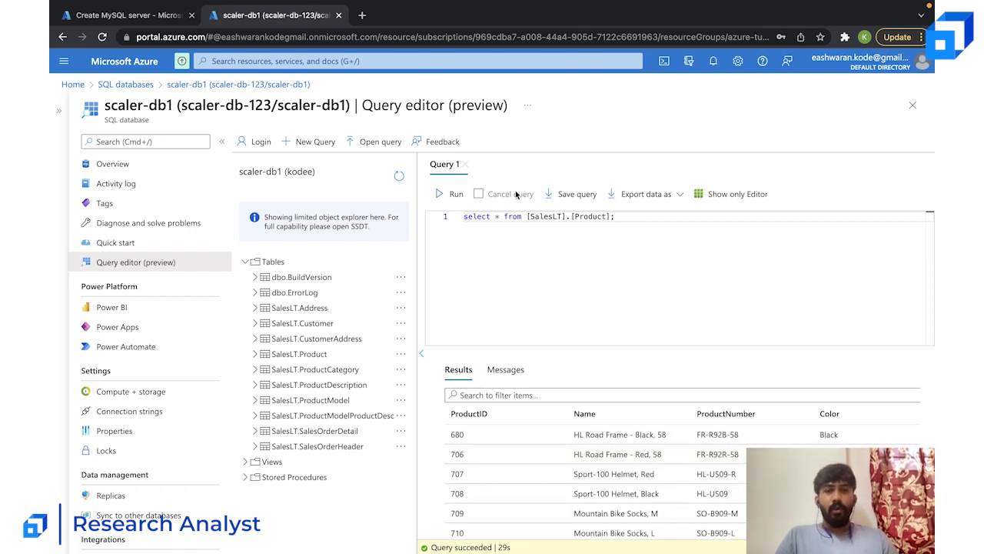
- Change the query to select Color from [SalesLT].[Product];, run it and look through the returned colours
left_click(496, 216)
key("BackSpace")
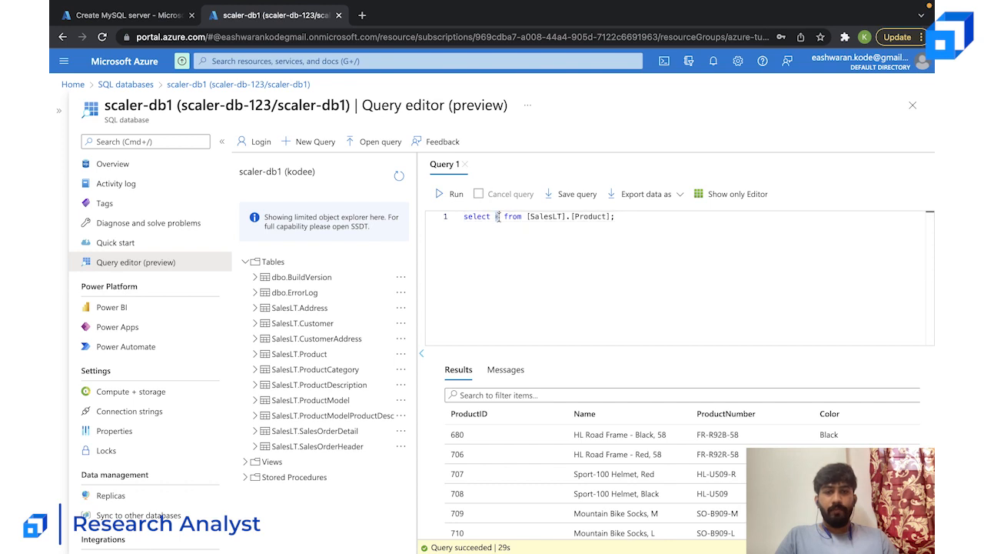
type("color")
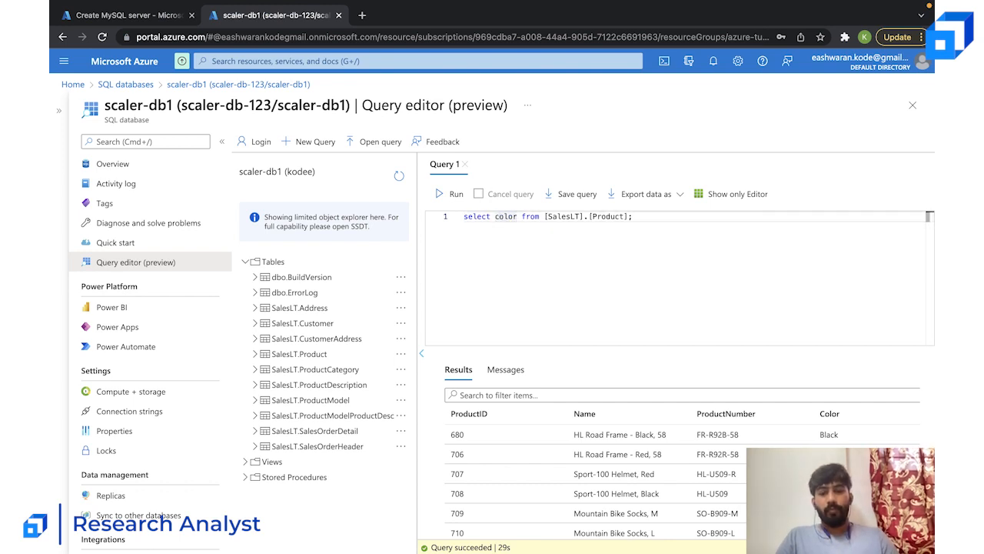
left_click(451, 194)
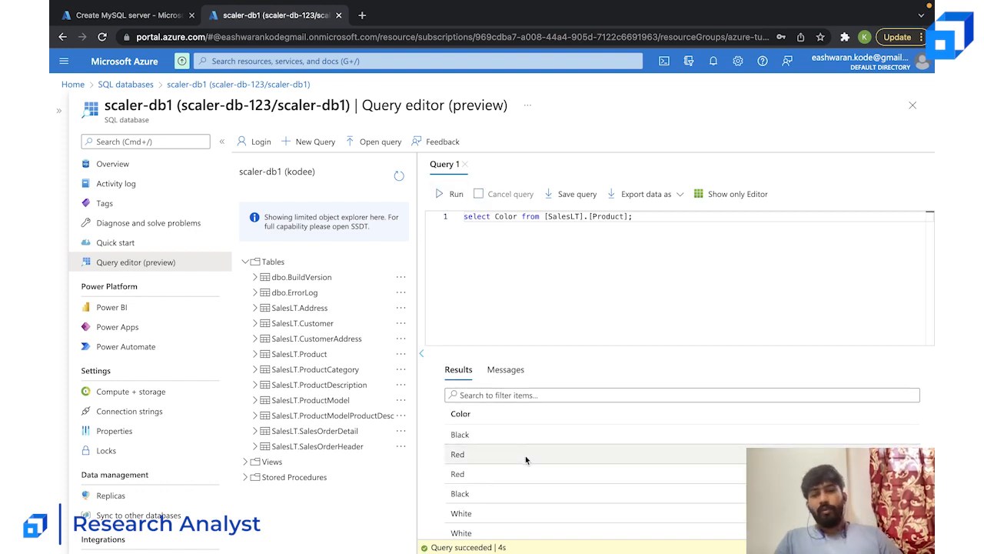
scroll(525, 456, "down", 10)
scroll(525, 456, "up", 10)
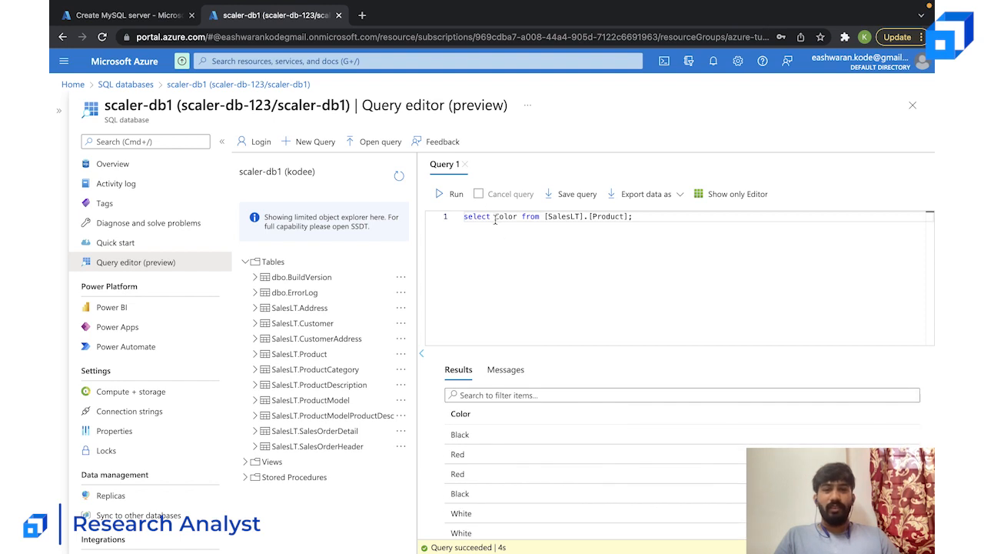
double_click(538, 213)
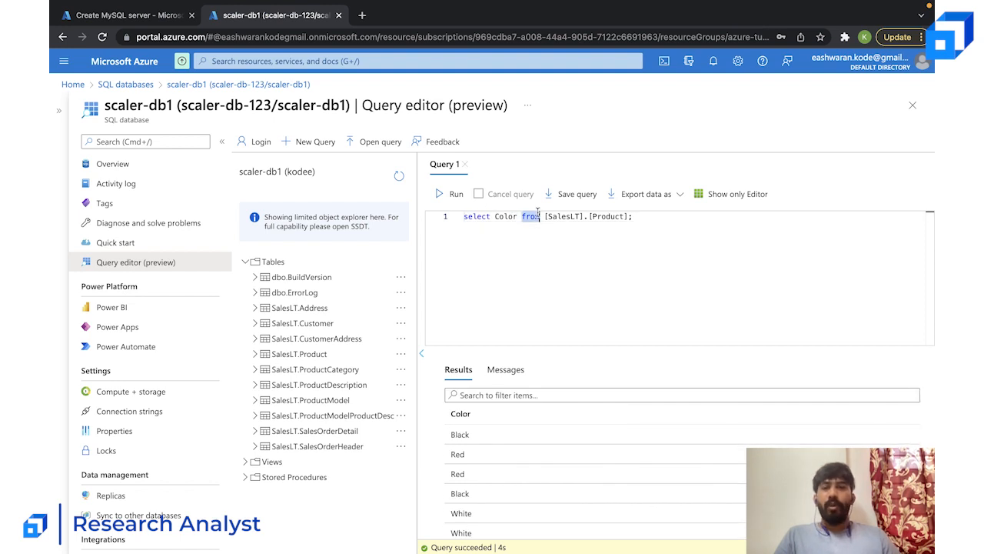
left_click(525, 226)
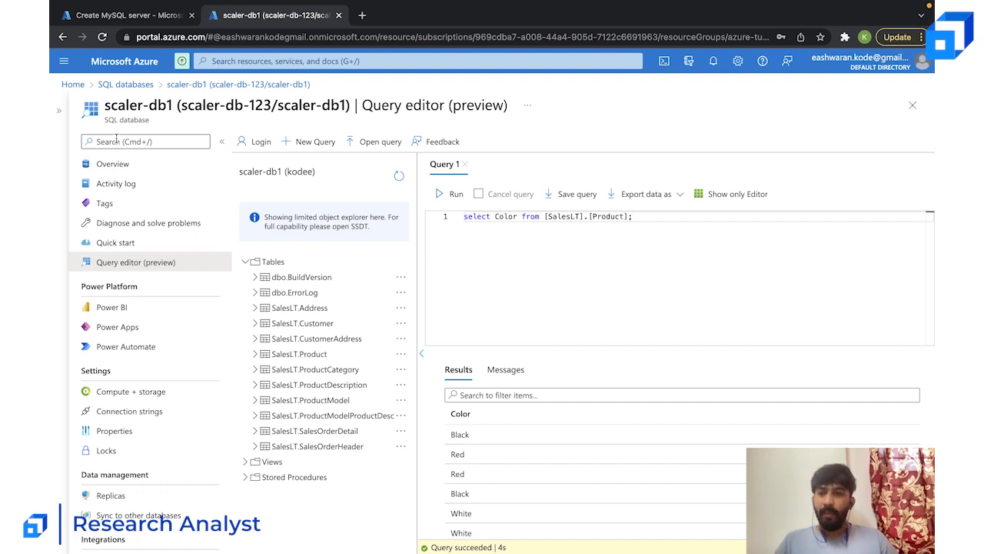
left_click(161, 164)
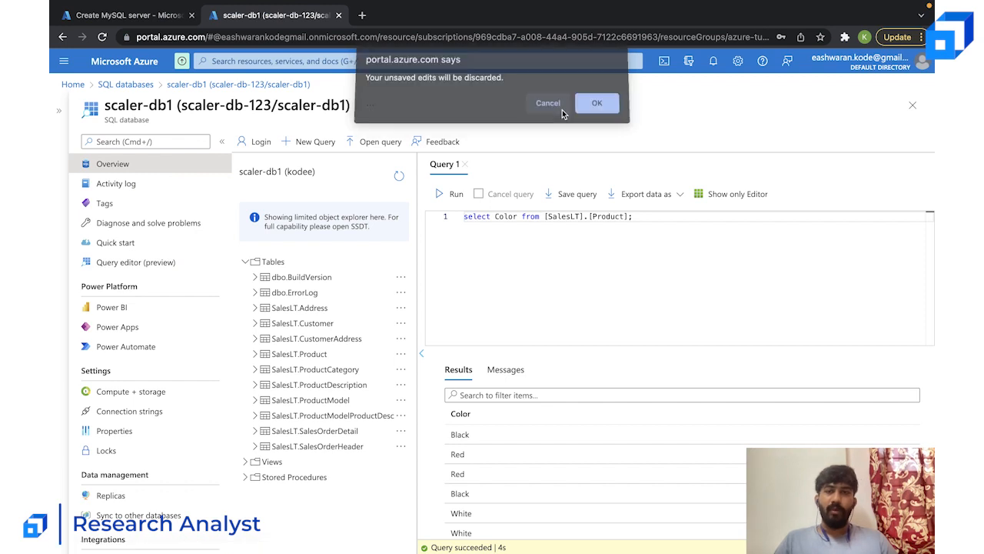
left_click(560, 108)
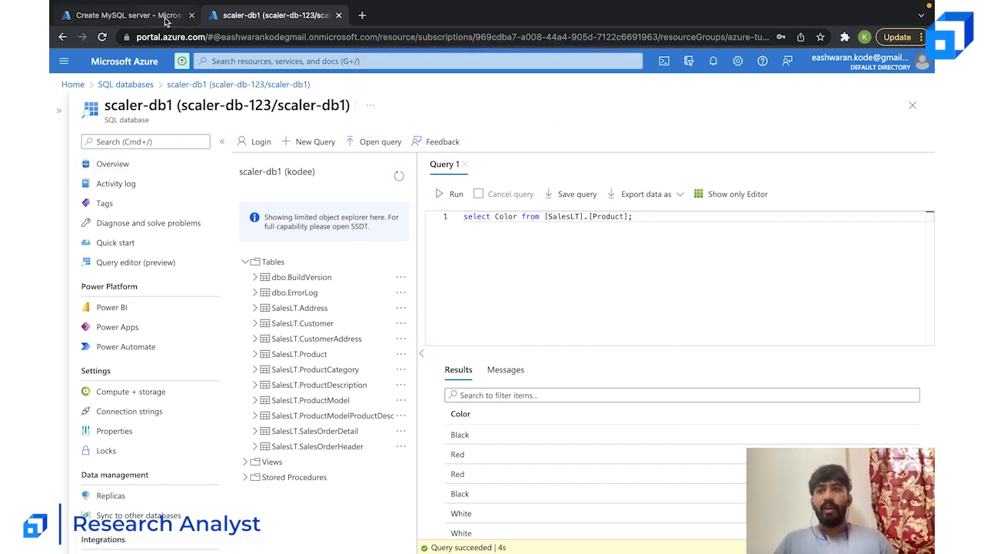
left_click(127, 15)
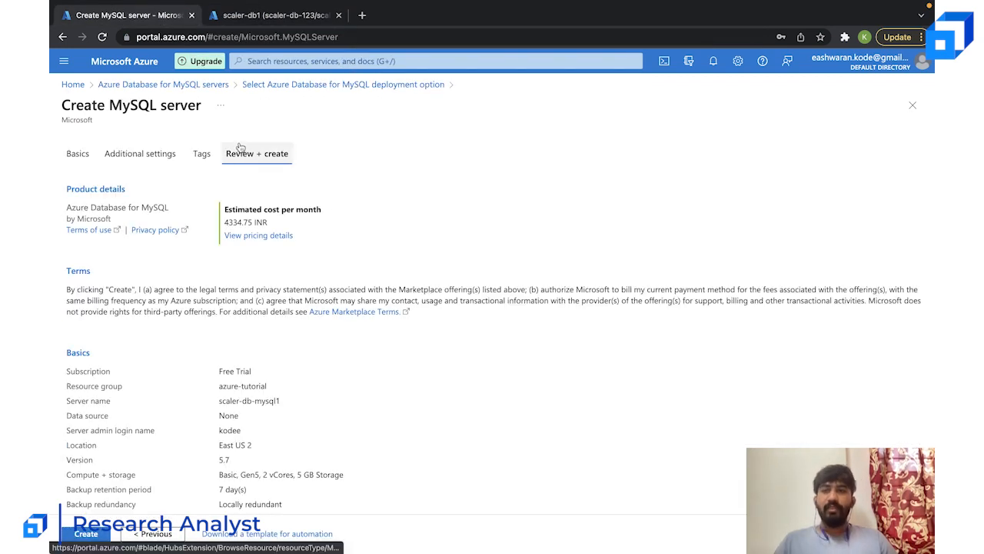
left_click(320, 23)
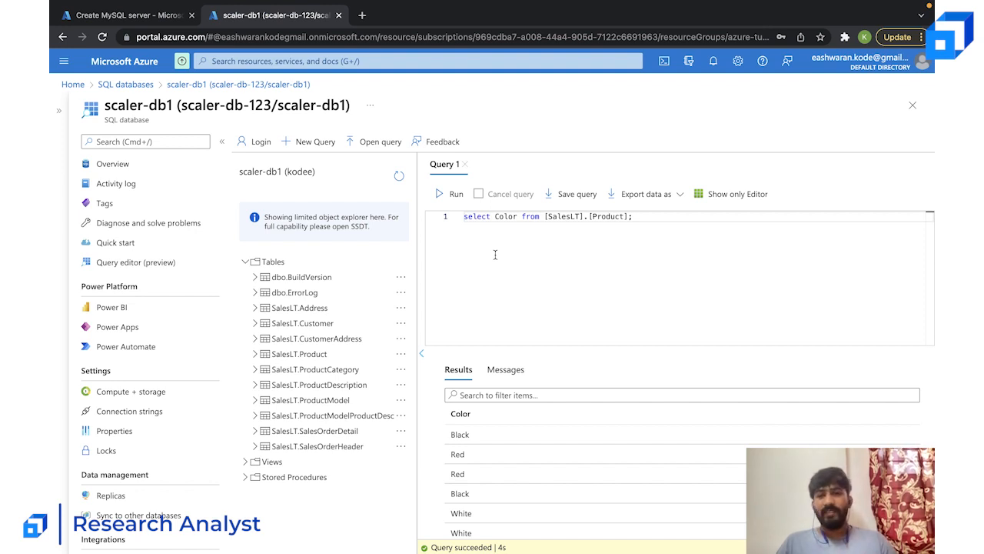
- Return to scaler-db1's overview, discarding the unsaved query edits, and delete the database by confirming its name scaler-db1
left_click(223, 84)
left_click(604, 107)
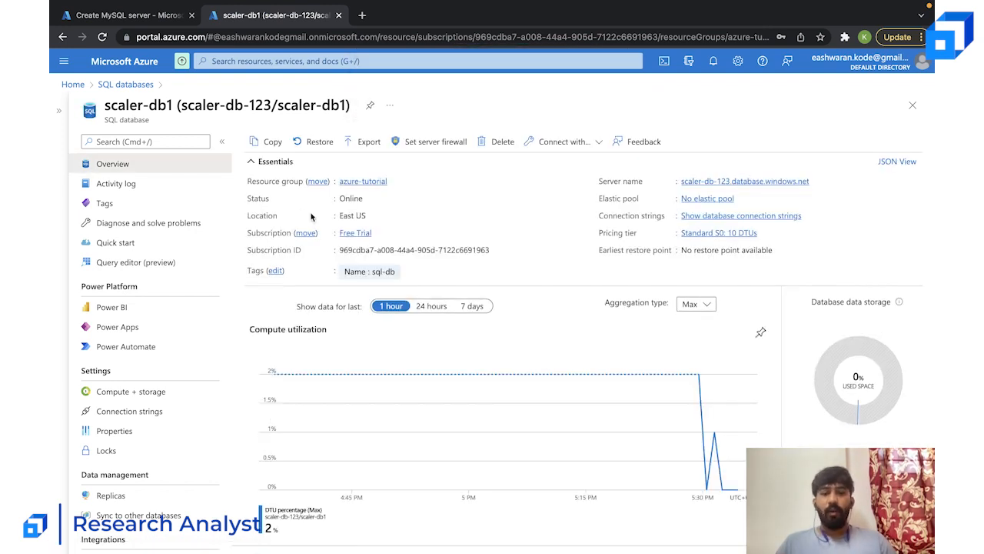
left_click(489, 146)
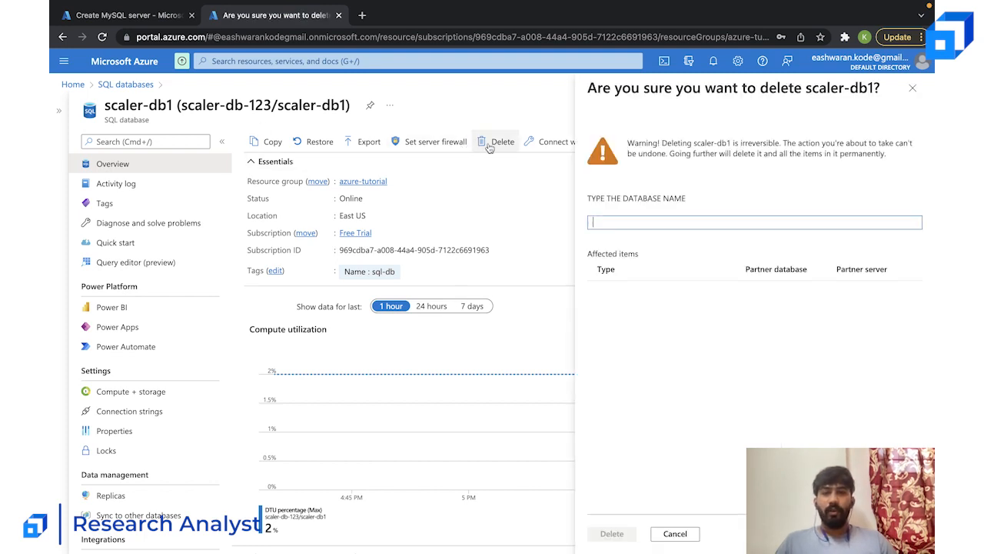
left_click(656, 222)
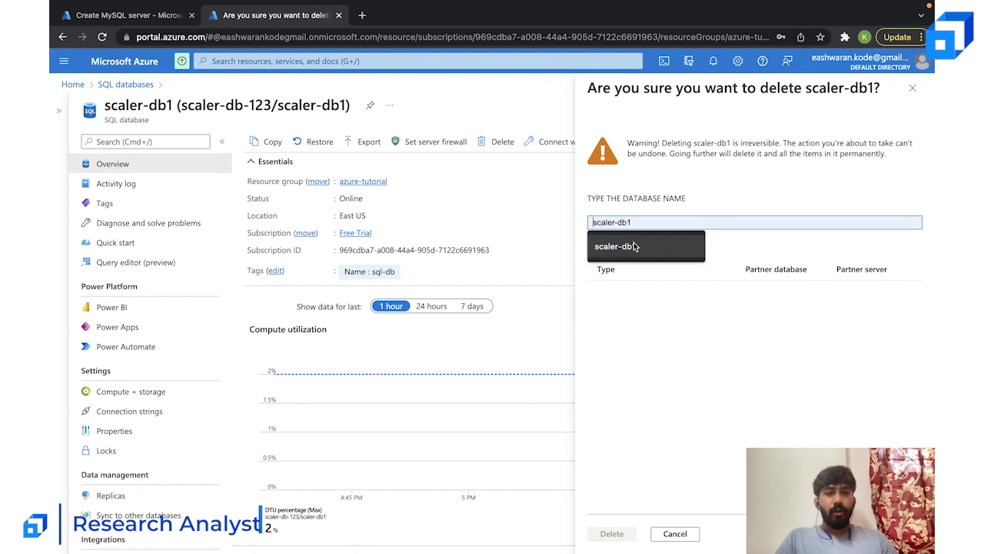
left_click(650, 240)
left_click(611, 533)
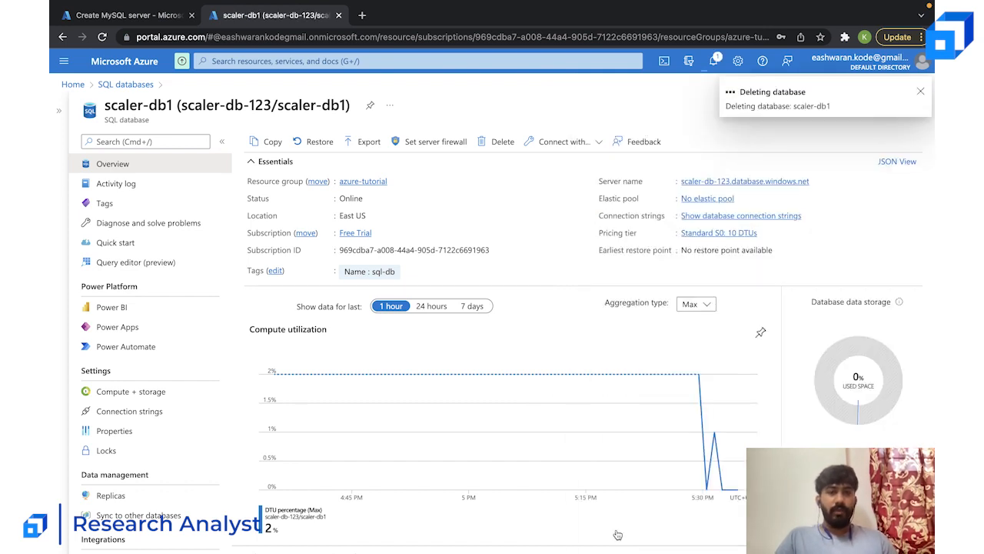